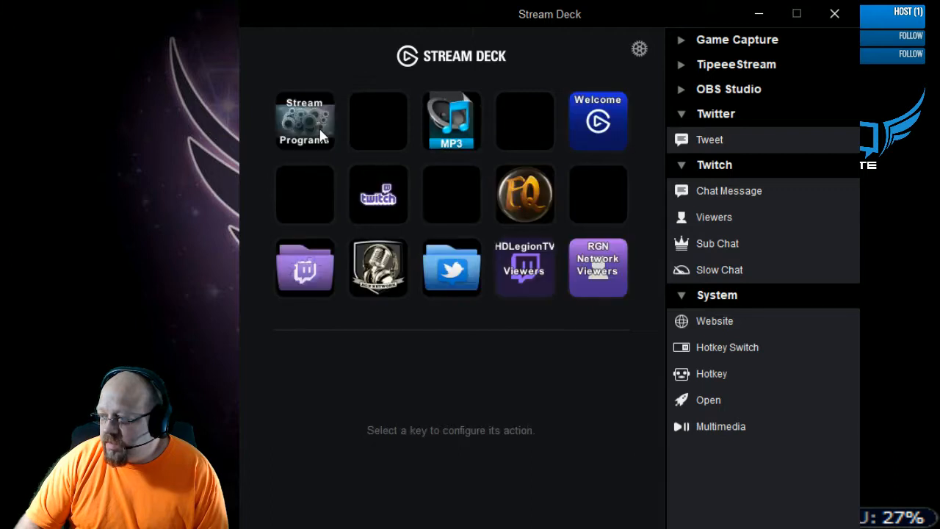
- Open the Stream Programs folder and add a Hotkey Switch action to the empty key before the Start HDLegionTV key
{"action": "left_click", "coordinate": [315, 138]}
{"action": "double_click", "coordinate": [315, 139]}
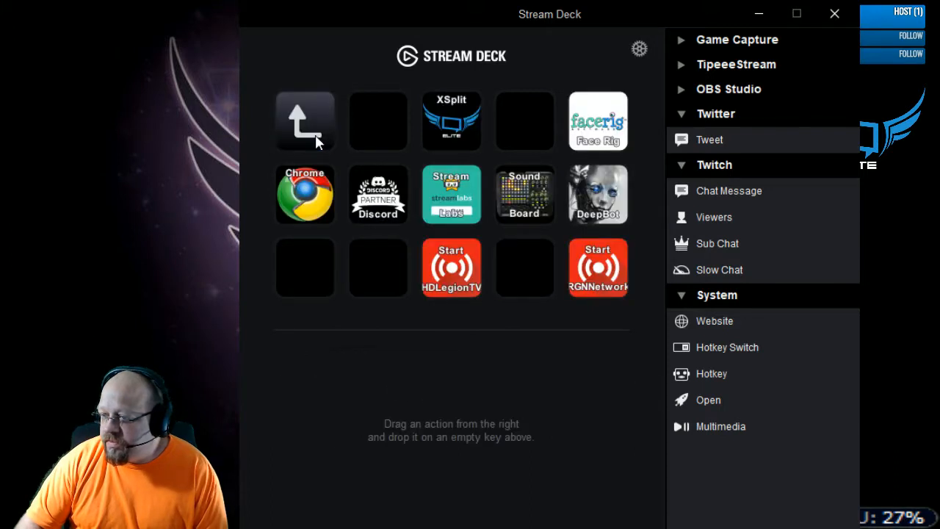
{"action": "double_click", "coordinate": [315, 134]}
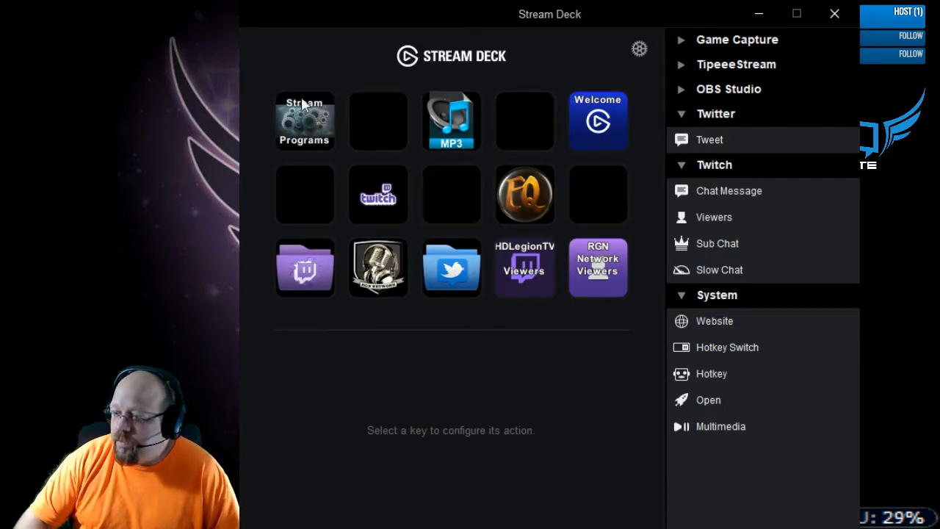
{"action": "left_click", "coordinate": [320, 110]}
{"action": "double_click", "coordinate": [321, 110]}
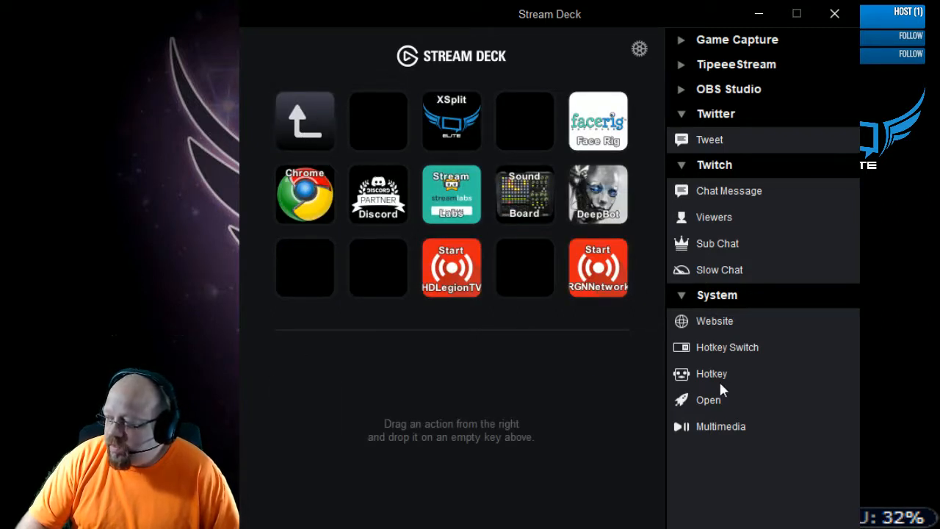
{"action": "left_click", "coordinate": [456, 269]}
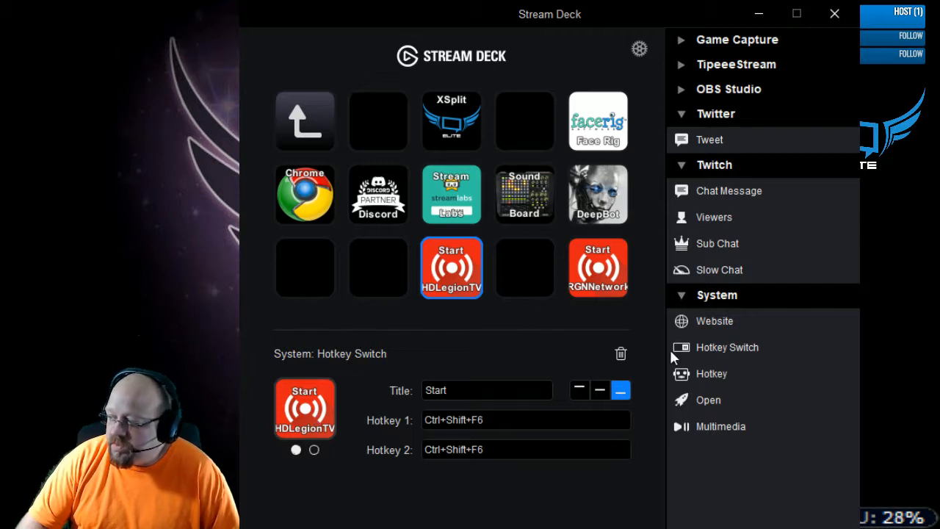
{"action": "left_click_drag", "start_coordinate": [716, 345], "coordinate": [381, 270]}
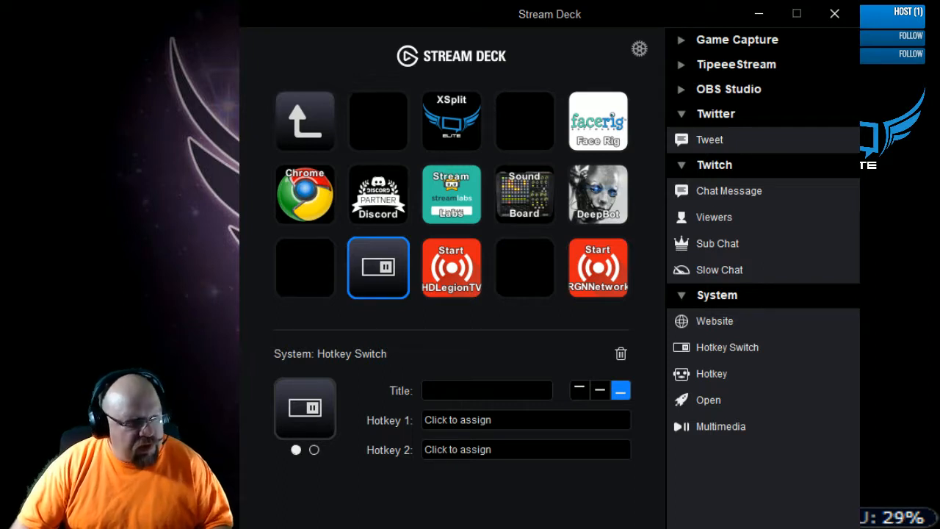
- Switch to XSplit Broadcaster and review the hotkeys assigned to the start/stop output commands in its settings, leaving them unchanged
{"action": "left_click_drag", "start_coordinate": [15, 38], "coordinate": [441, 43]}
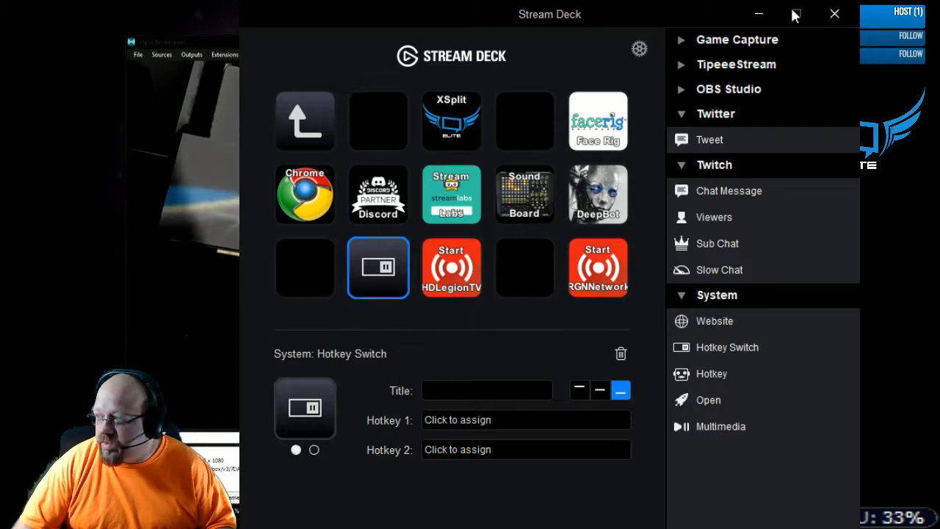
{"action": "left_click", "coordinate": [759, 13]}
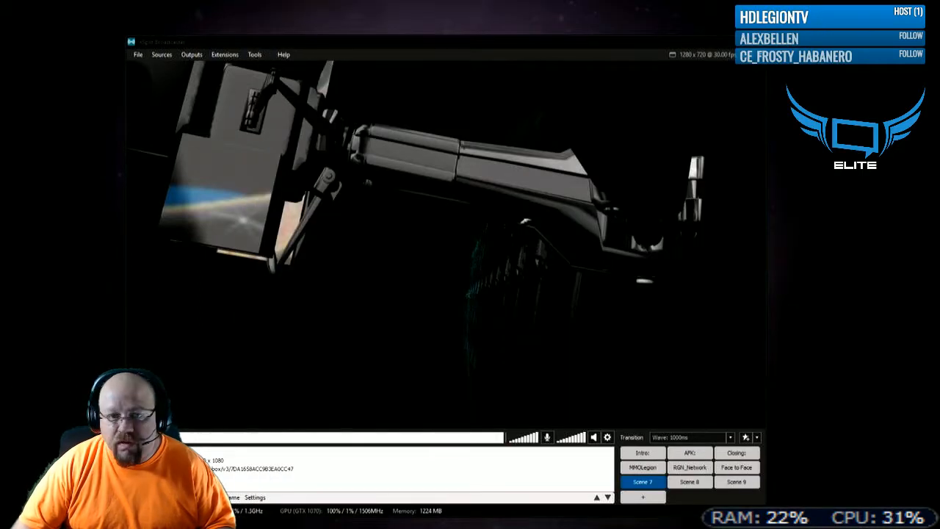
{"action": "left_click", "coordinate": [254, 55]}
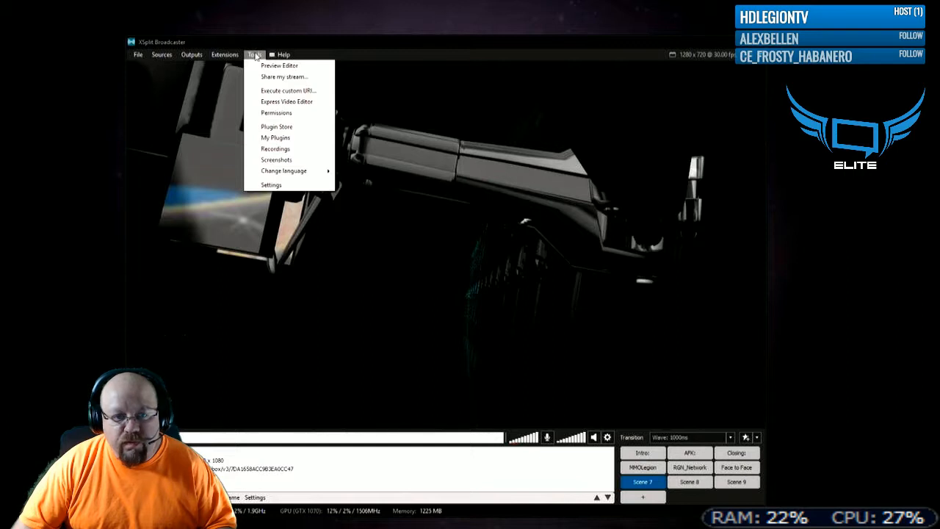
{"action": "left_click", "coordinate": [270, 185]}
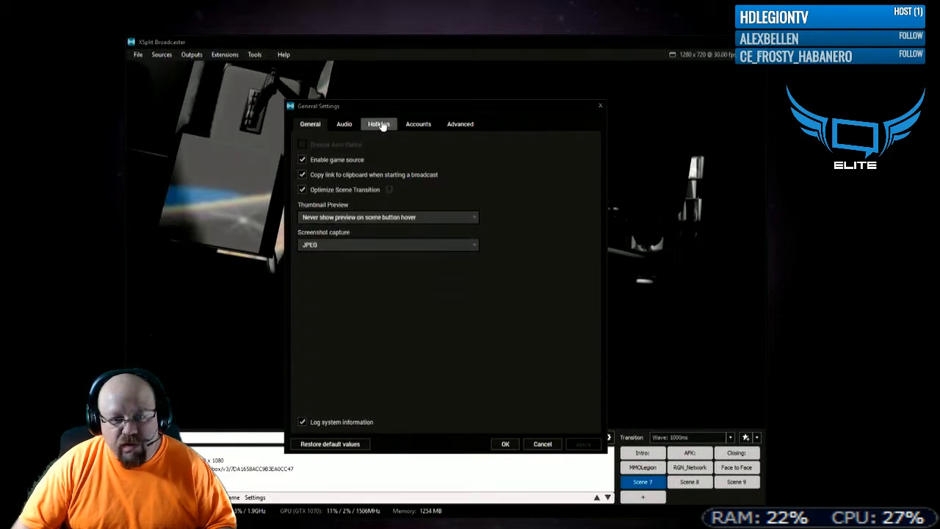
{"action": "left_click", "coordinate": [379, 123]}
{"action": "scroll", "coordinate": [415, 231], "scroll_direction": "down", "scroll_amount": 5}
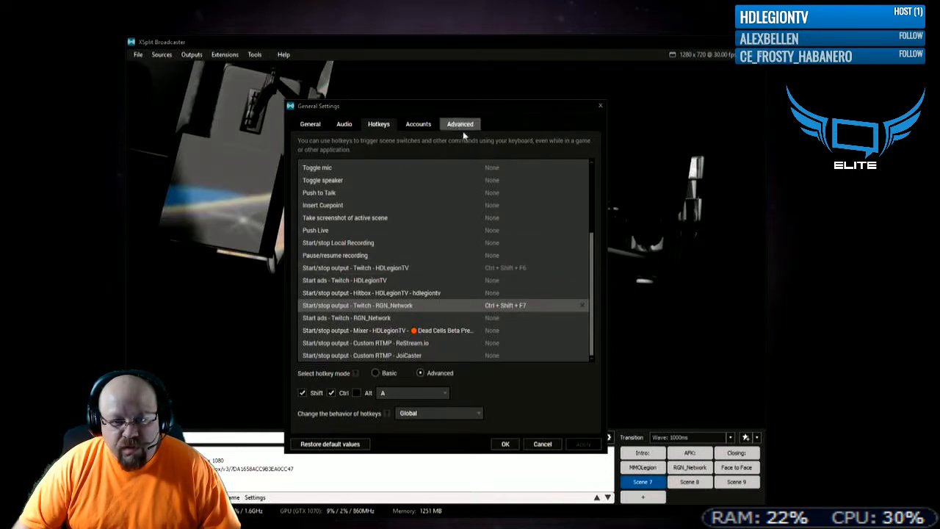
{"action": "left_click", "coordinate": [542, 445]}
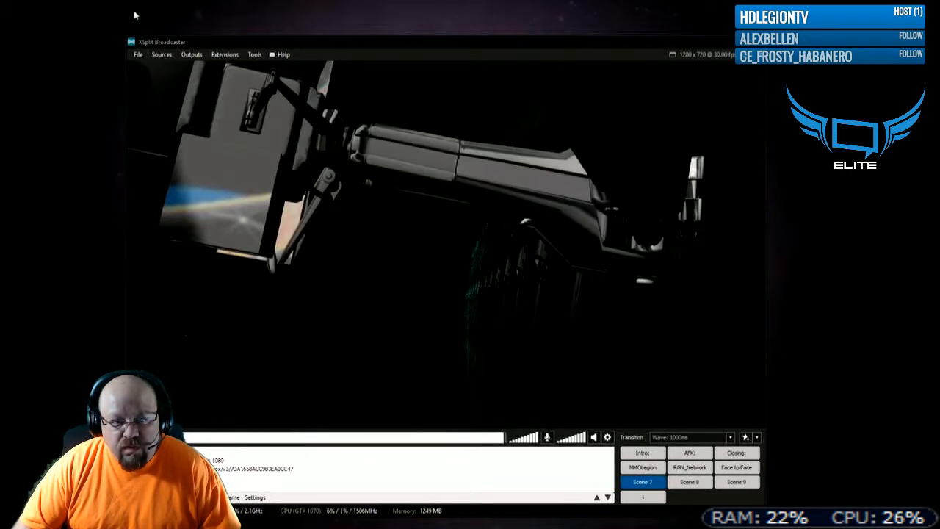
- Check the hotkeys shown for the XSplit outputs and view the properties of the Twitch RGN_Network output
{"action": "left_click", "coordinate": [191, 54]}
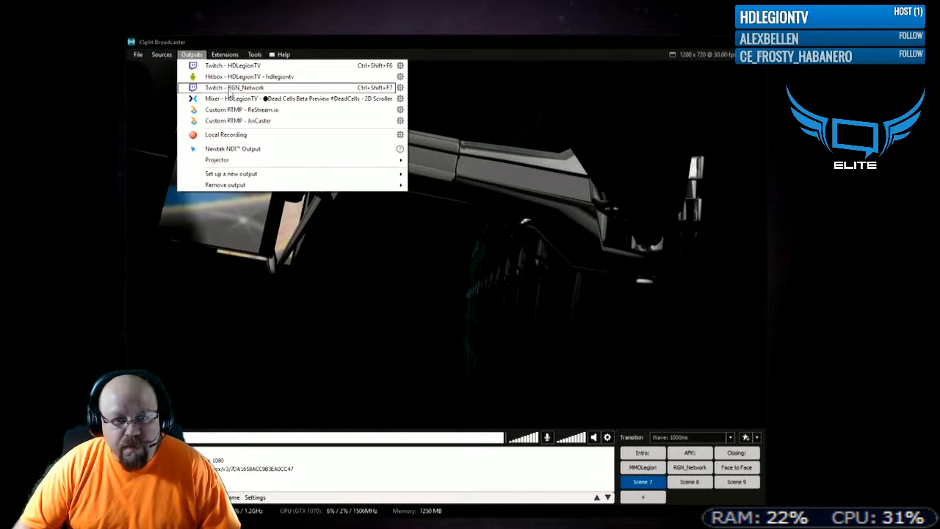
{"action": "left_click", "coordinate": [399, 86]}
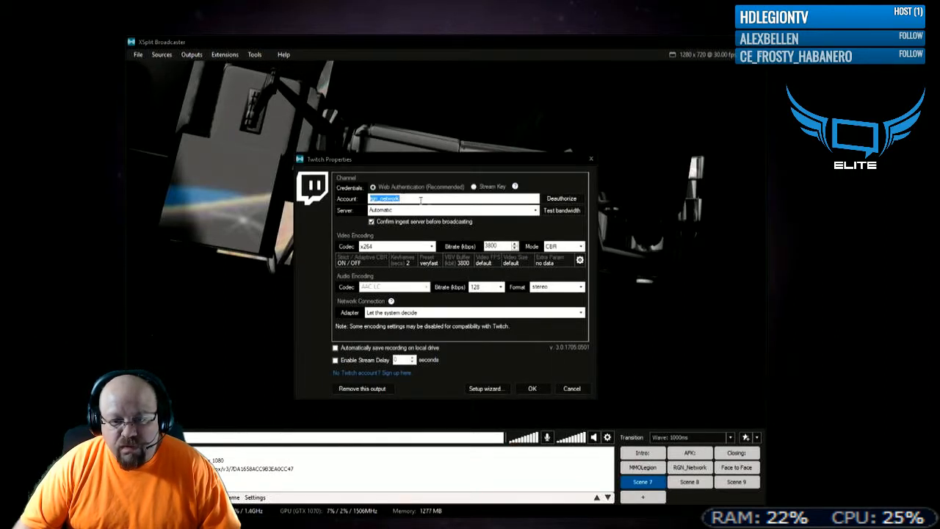
{"action": "left_click", "coordinate": [535, 389]}
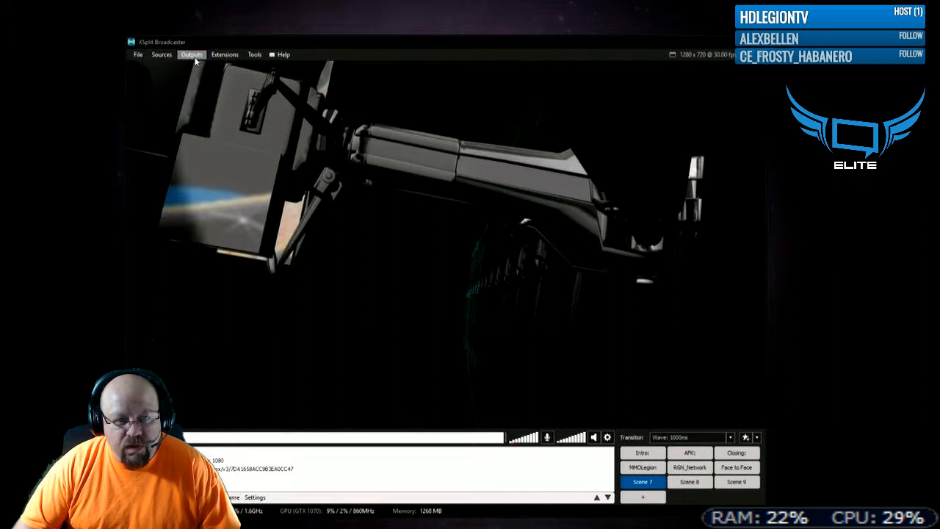
- Return to Stream Deck, select the new Hotkey Switch key and compare its two states, ending on the first
{"action": "left_click", "coordinate": [767, 264]}
{"action": "left_click", "coordinate": [713, 254]}
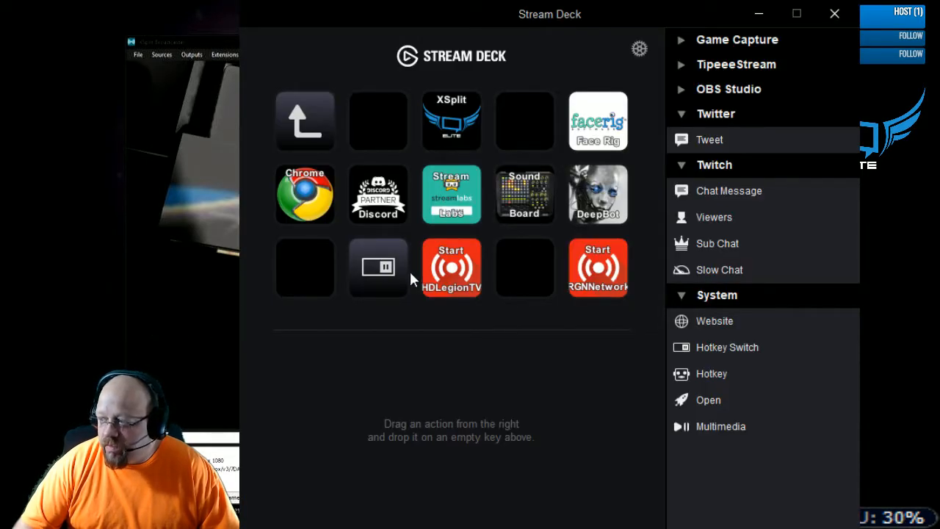
{"action": "left_click", "coordinate": [380, 273]}
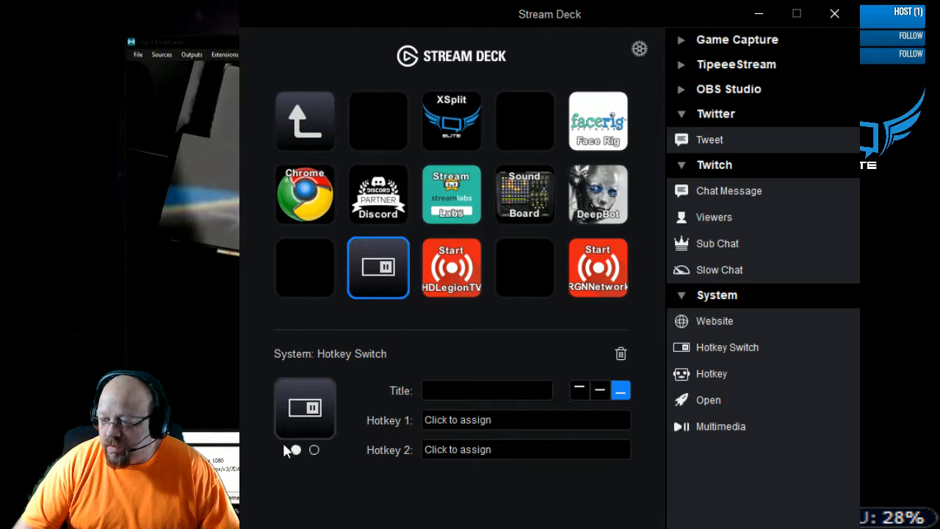
{"action": "left_click", "coordinate": [314, 449]}
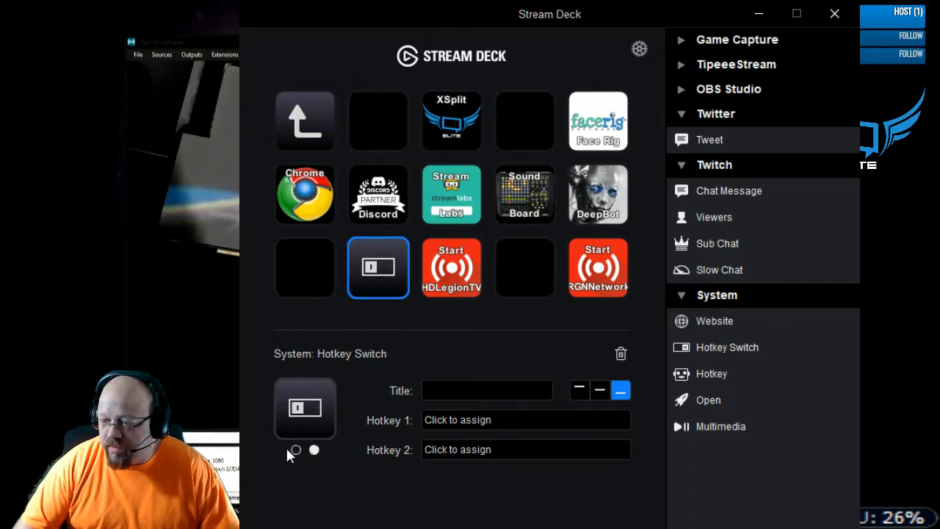
{"action": "left_click", "coordinate": [295, 449]}
{"action": "left_click", "coordinate": [314, 450]}
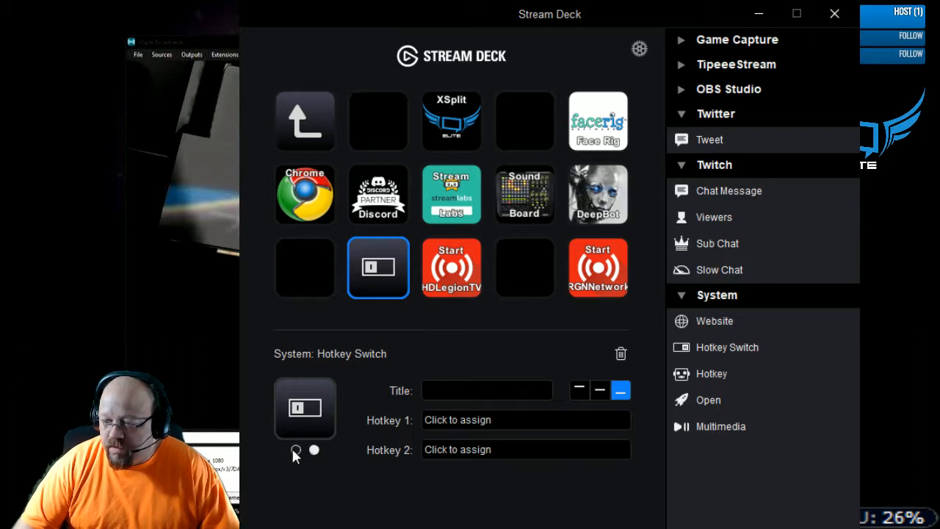
{"action": "left_click", "coordinate": [295, 449]}
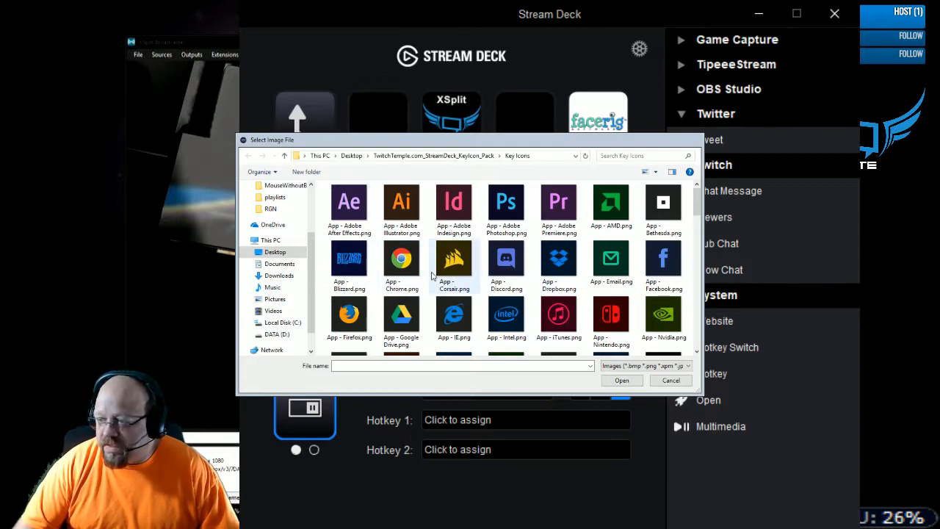
- Assign the image Record - On.png from the Key Icons folder to the first state of the Hotkey Switch key
{"action": "scroll", "coordinate": [432, 275], "scroll_direction": "down", "scroll_amount": 5}
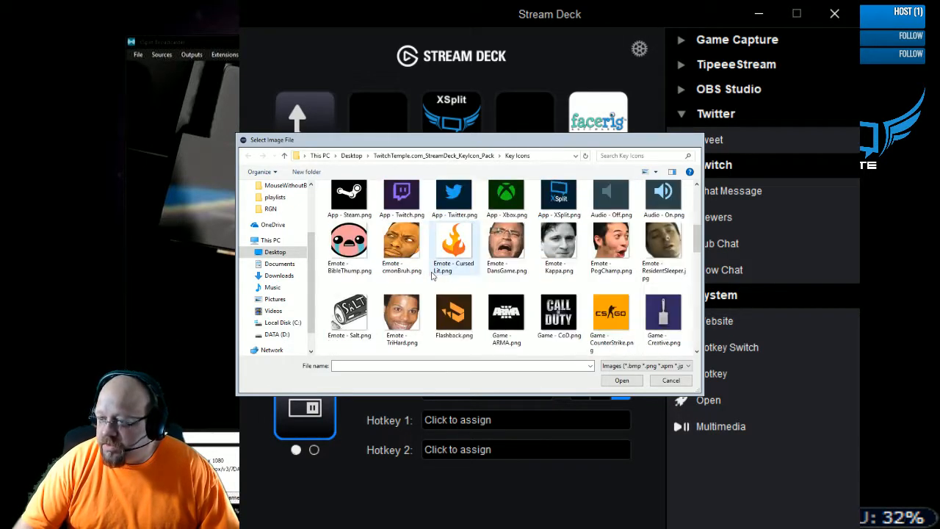
{"action": "scroll", "coordinate": [432, 275], "scroll_direction": "down", "scroll_amount": 4}
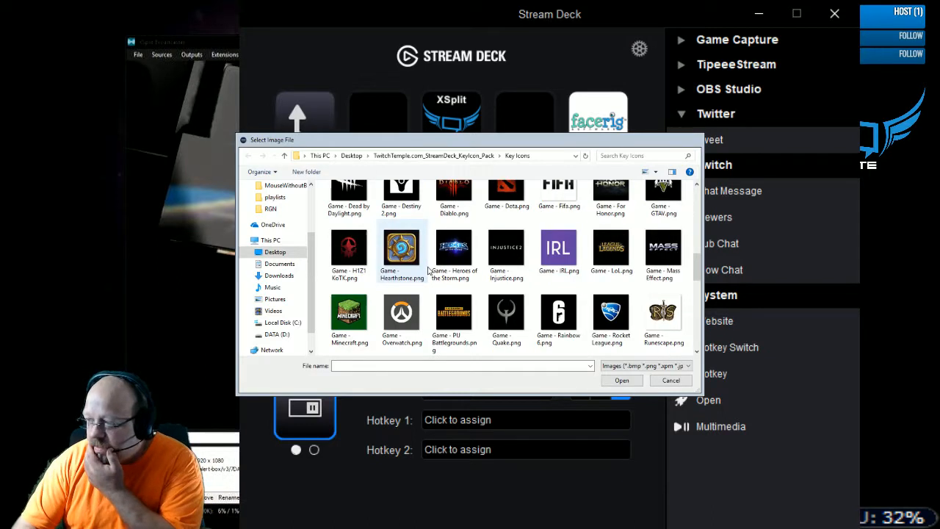
{"action": "scroll", "coordinate": [432, 276], "scroll_direction": "down", "scroll_amount": 1}
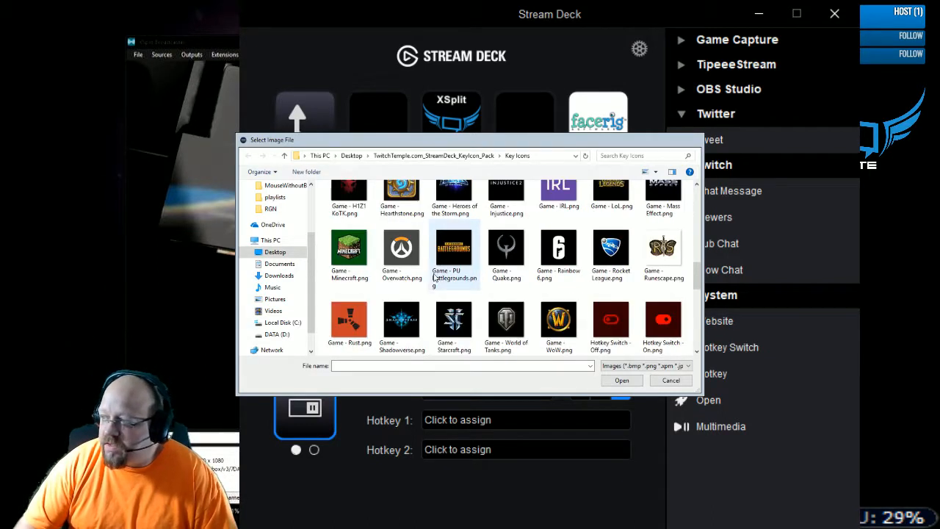
{"action": "scroll", "coordinate": [433, 275], "scroll_direction": "down", "scroll_amount": 1}
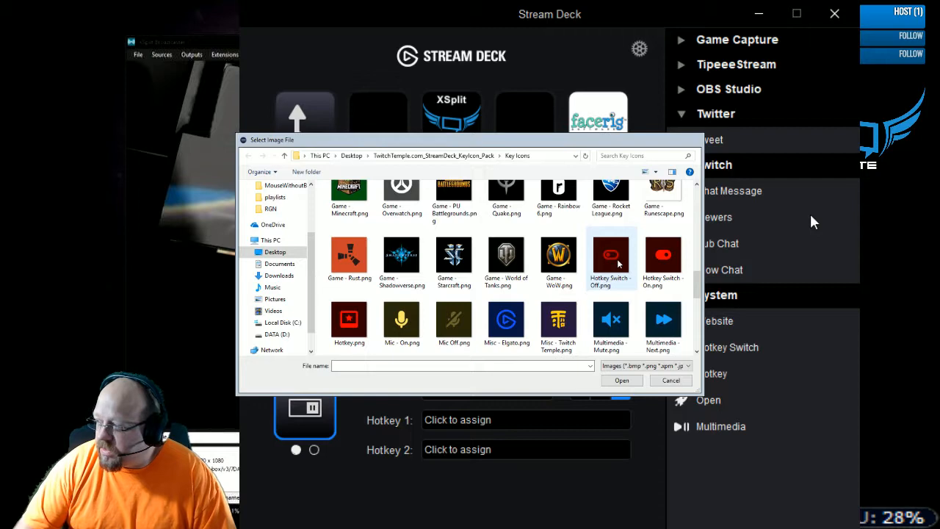
{"action": "scroll", "coordinate": [598, 283], "scroll_direction": "down", "scroll_amount": 1}
{"action": "scroll", "coordinate": [588, 294], "scroll_direction": "down", "scroll_amount": 3}
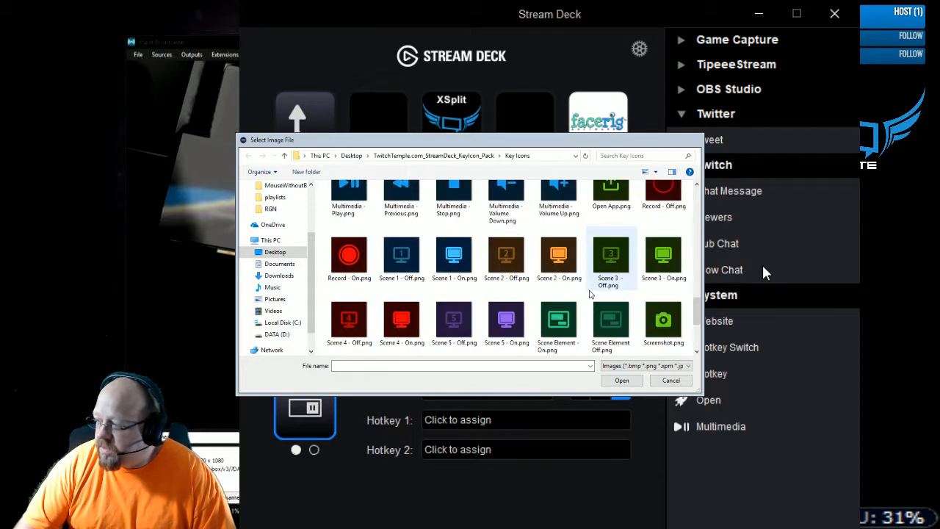
{"action": "scroll", "coordinate": [588, 290], "scroll_direction": "up", "scroll_amount": 2}
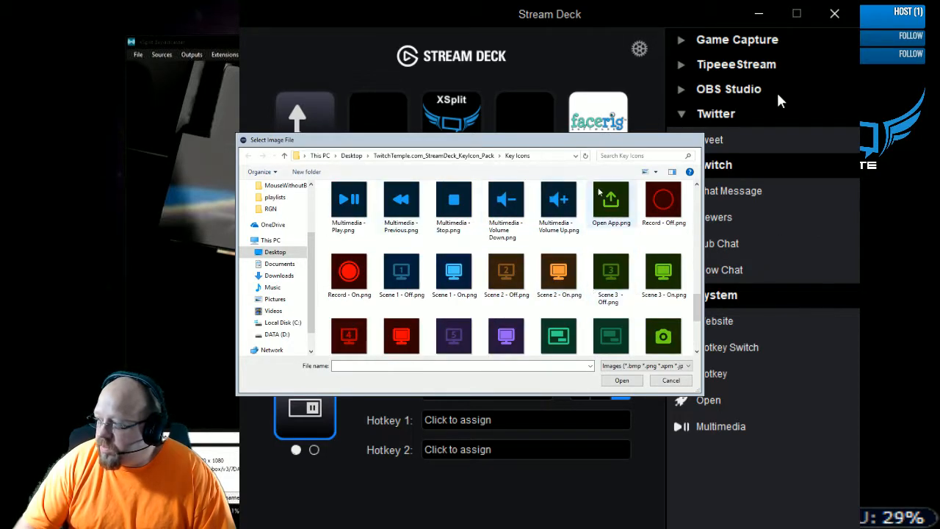
{"action": "left_click", "coordinate": [346, 281]}
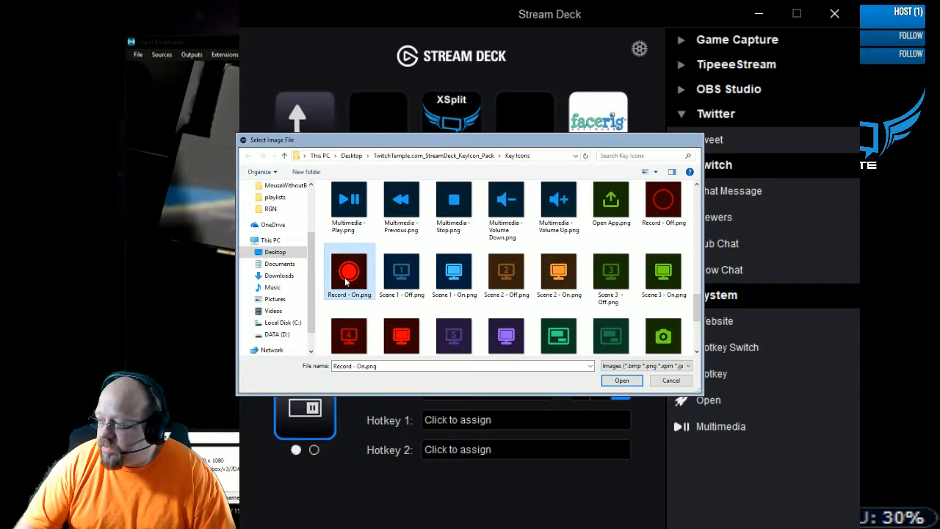
{"action": "key", "text": "Return"}
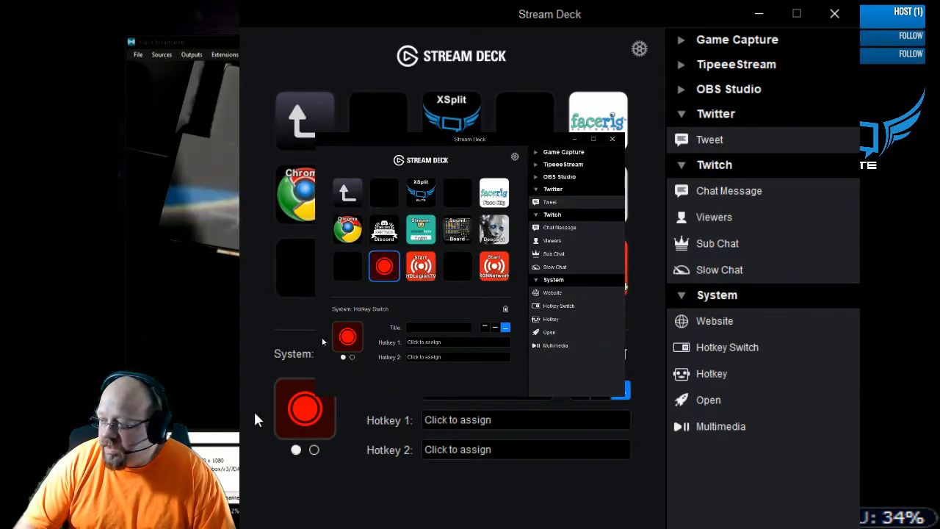
- Assign the image Record - Off.png to the second state of the Hotkey Switch key
{"action": "left_click", "coordinate": [314, 449]}
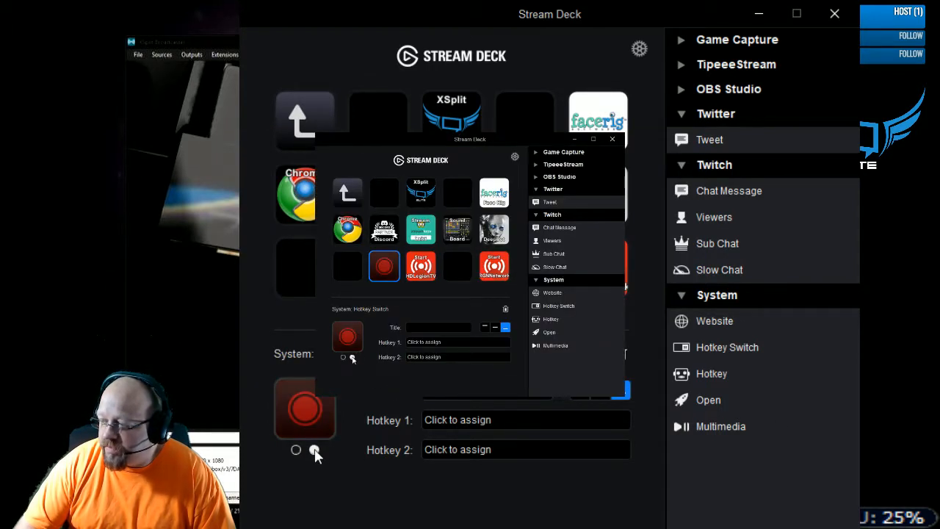
{"action": "left_click", "coordinate": [296, 449]}
{"action": "left_click", "coordinate": [315, 449]}
{"action": "left_click", "coordinate": [315, 418]}
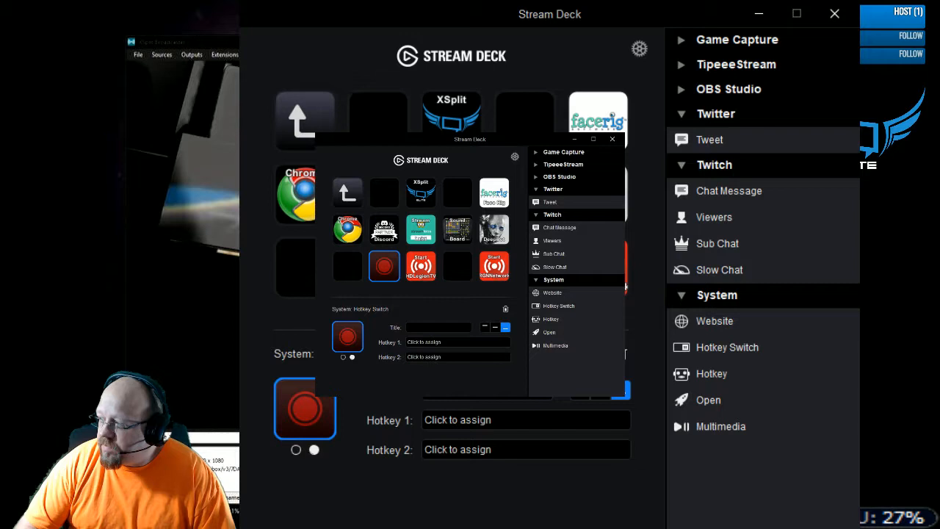
{"action": "left_click", "coordinate": [796, 420]}
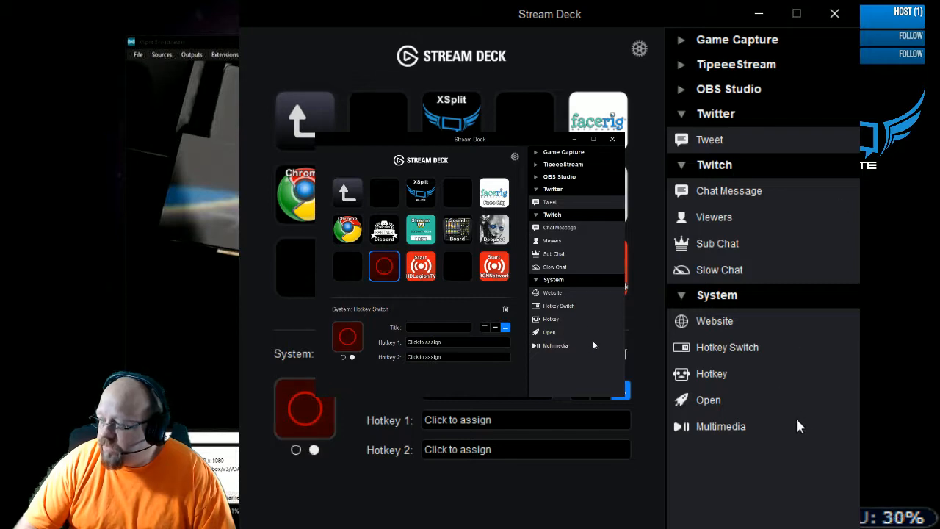
- Compare the icons of the Hotkey Switch key's two states, ending on the first state
{"action": "left_click", "coordinate": [296, 450]}
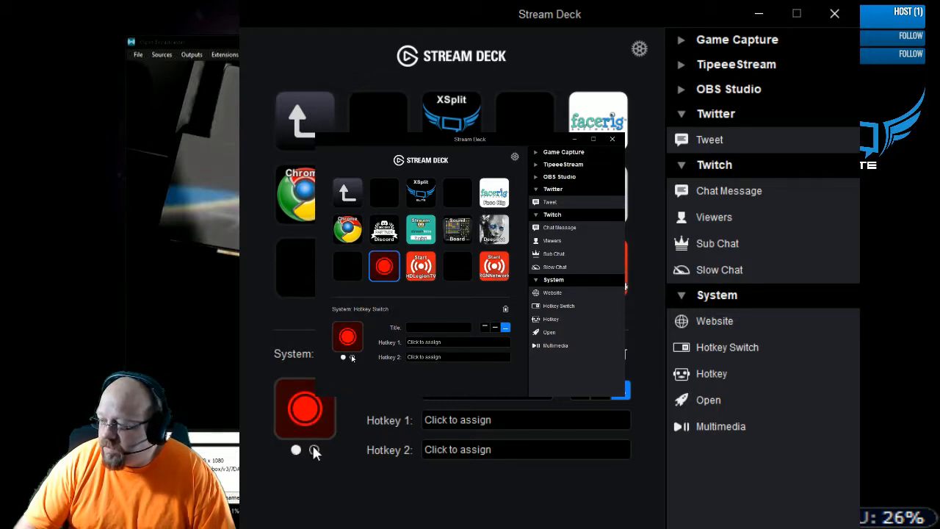
{"action": "left_click", "coordinate": [314, 449]}
{"action": "left_click", "coordinate": [296, 449]}
{"action": "left_click", "coordinate": [314, 449]}
{"action": "left_click", "coordinate": [296, 450]}
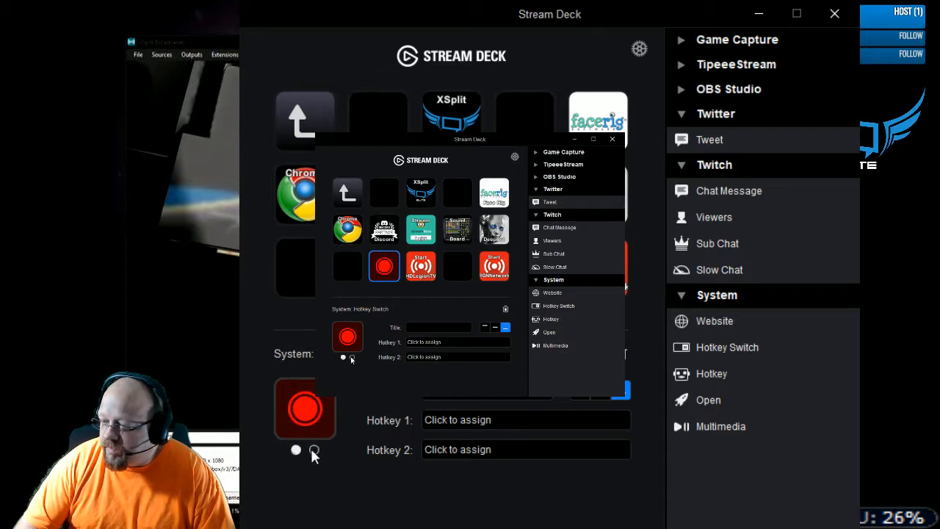
{"action": "left_click", "coordinate": [313, 449]}
{"action": "left_click", "coordinate": [296, 450]}
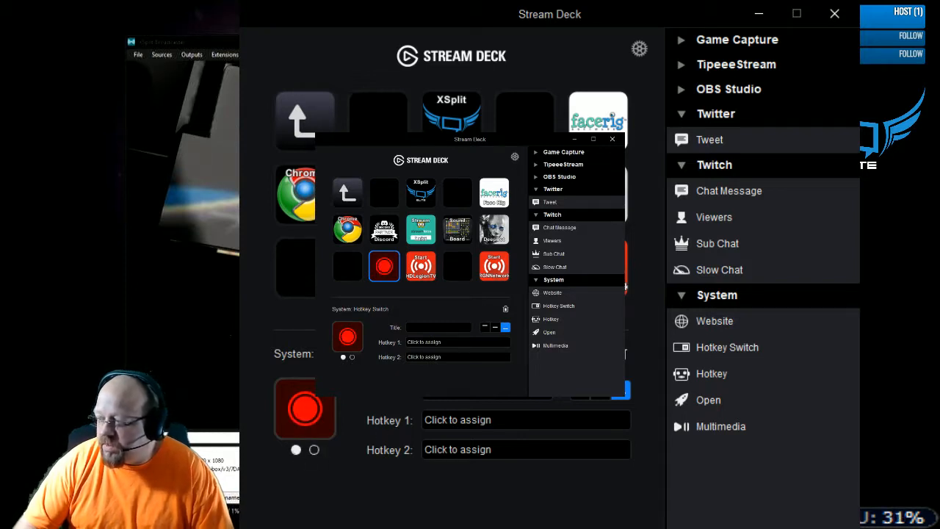
{"action": "left_click", "coordinate": [439, 327]}
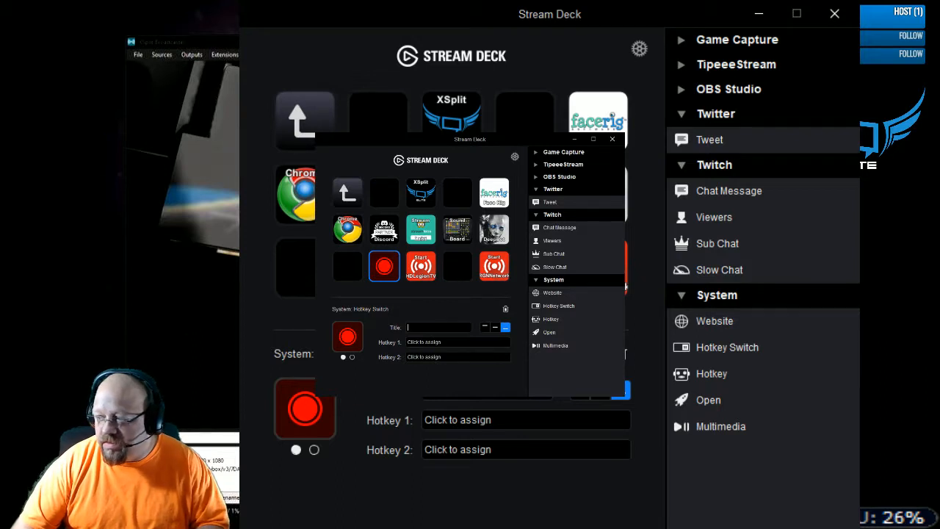
{"action": "left_click", "coordinate": [512, 417]}
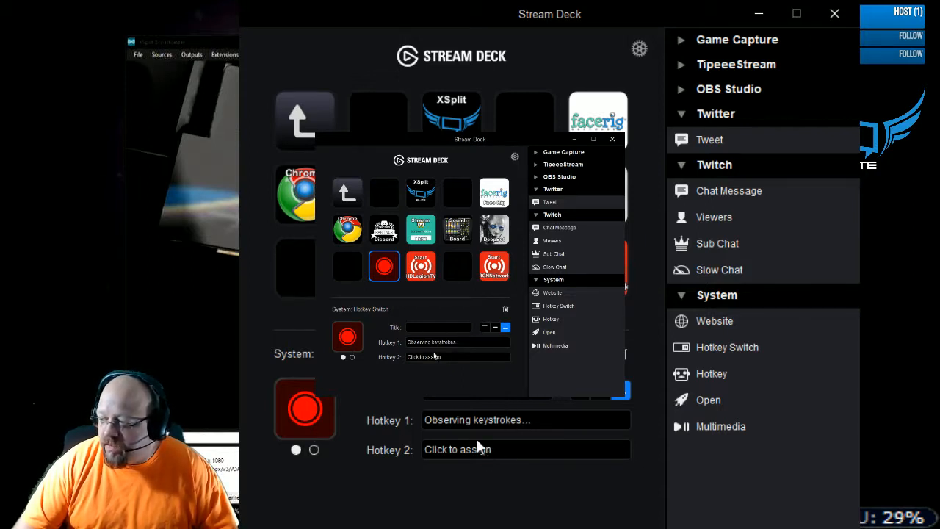
{"action": "left_click", "coordinate": [313, 449]}
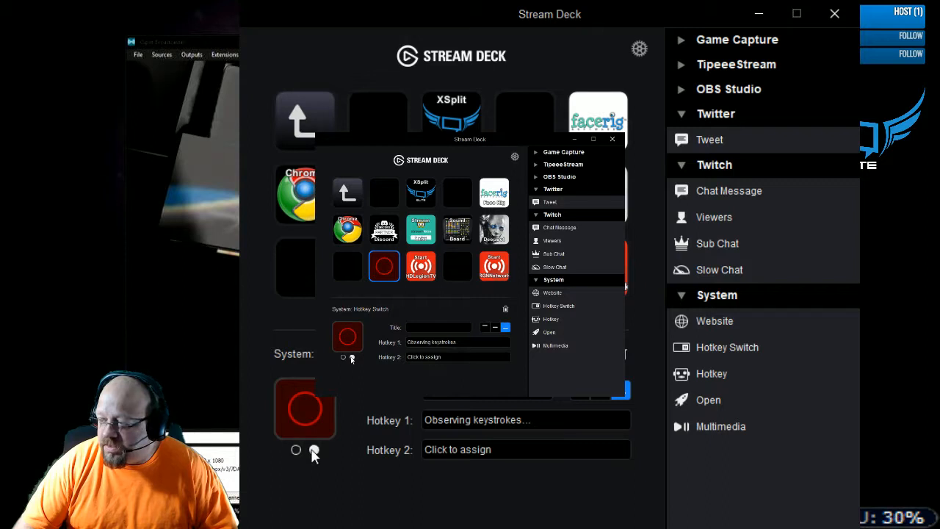
{"action": "left_click", "coordinate": [470, 449]}
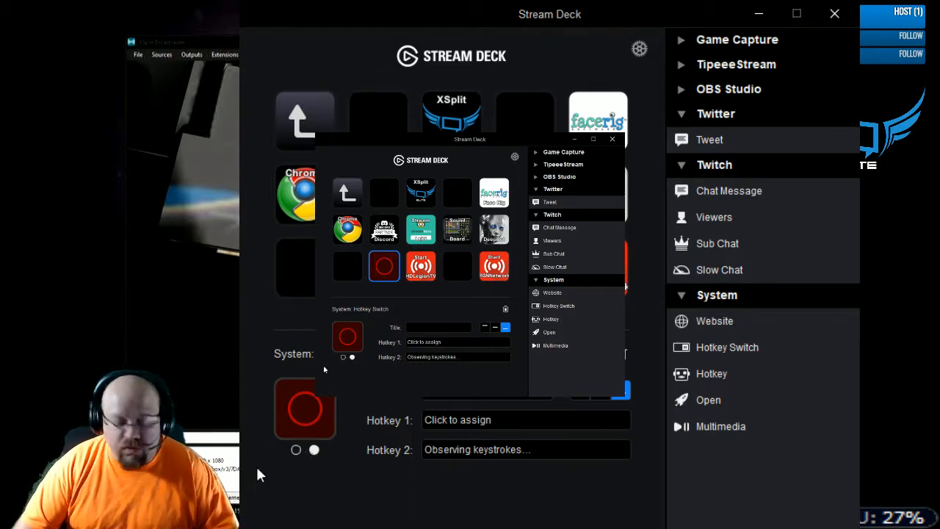
{"action": "left_click", "coordinate": [378, 450]}
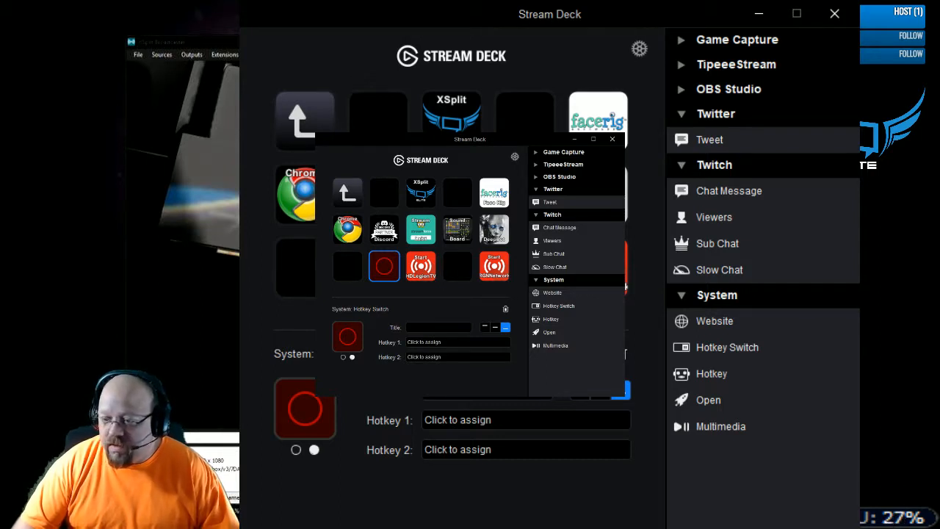
{"action": "left_click", "coordinate": [507, 449]}
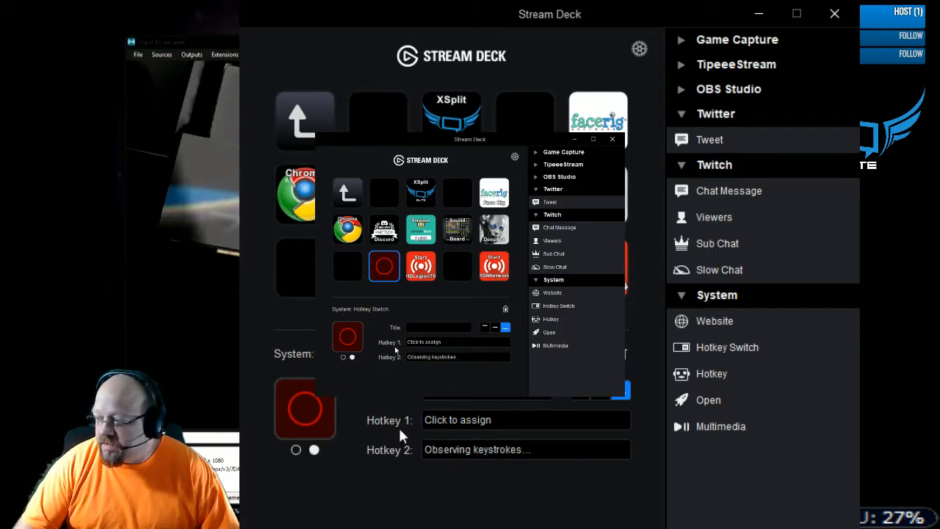
- Select the Start HDLegionTV key and compare the icons of its two states, ending on the second state
{"action": "left_click", "coordinate": [421, 271]}
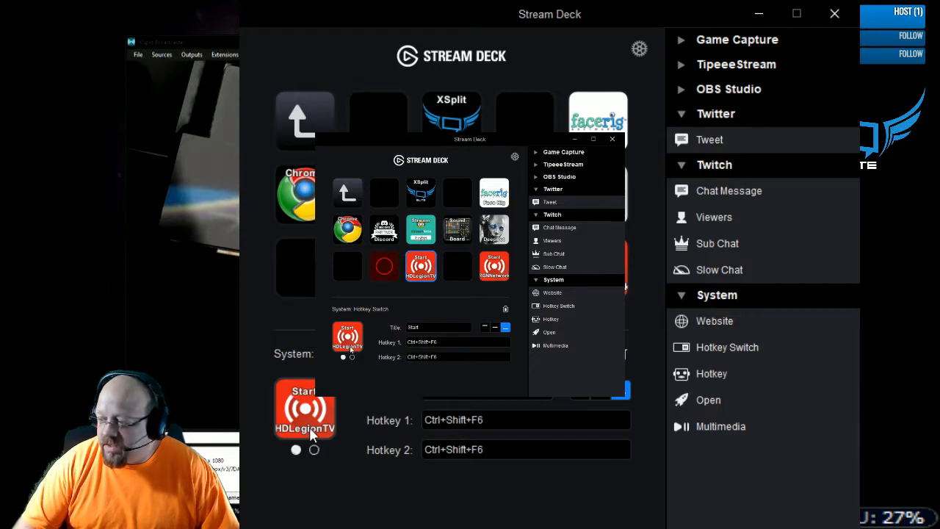
{"action": "left_click", "coordinate": [314, 449]}
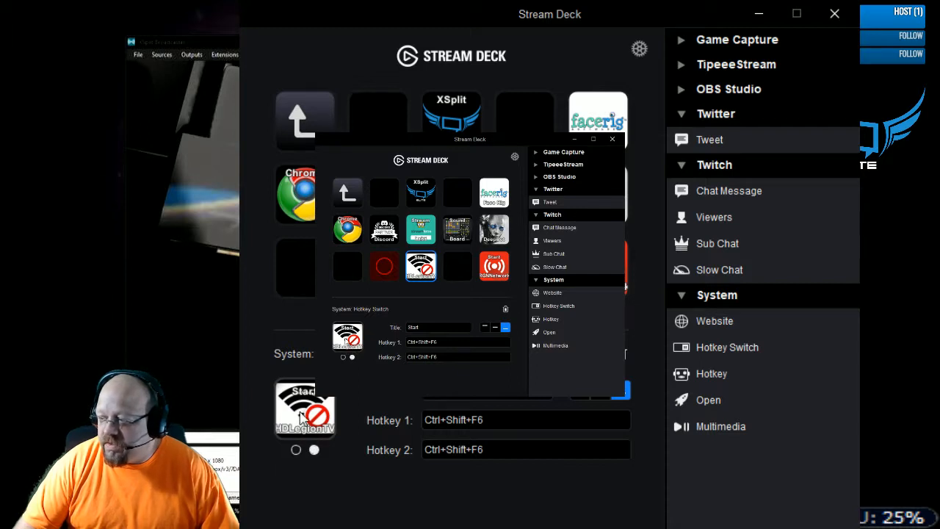
{"action": "left_click", "coordinate": [297, 449]}
{"action": "left_click", "coordinate": [313, 451]}
{"action": "left_click", "coordinate": [296, 449]}
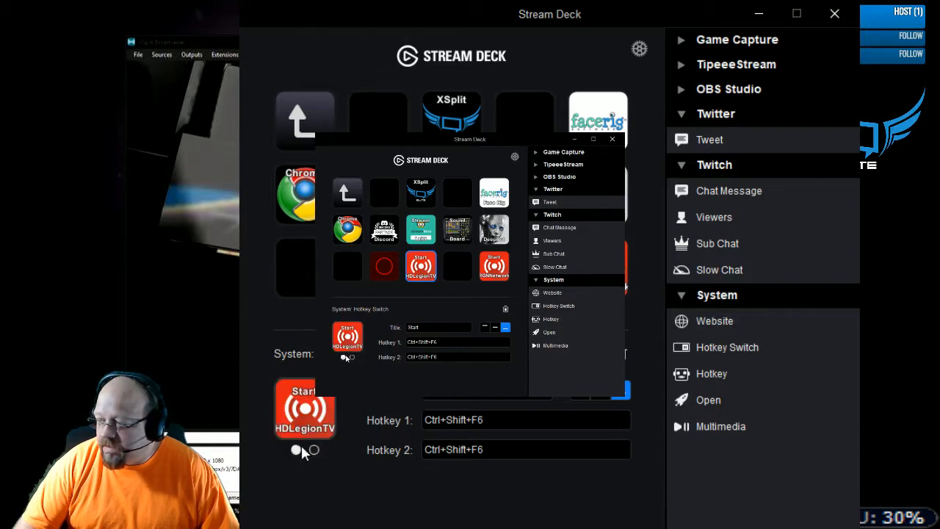
{"action": "left_click", "coordinate": [314, 450]}
{"action": "left_click", "coordinate": [296, 450]}
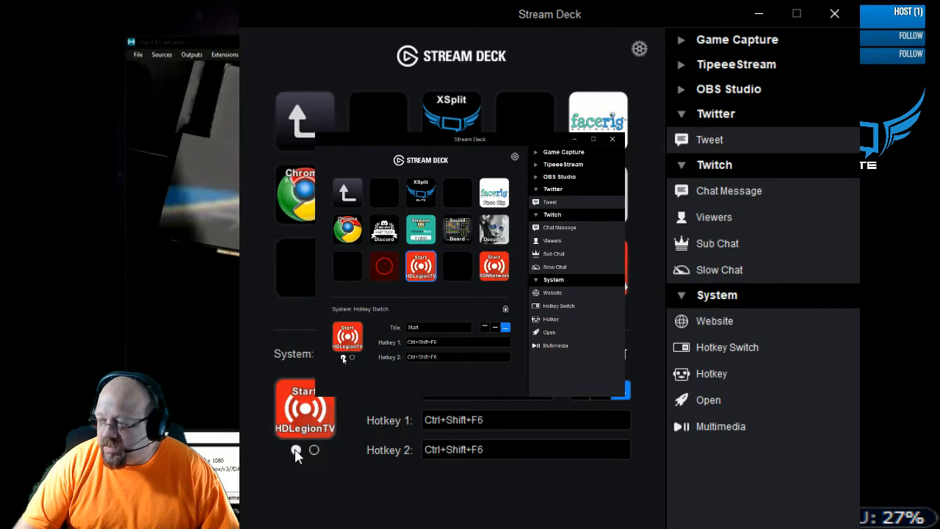
{"action": "left_click", "coordinate": [314, 450]}
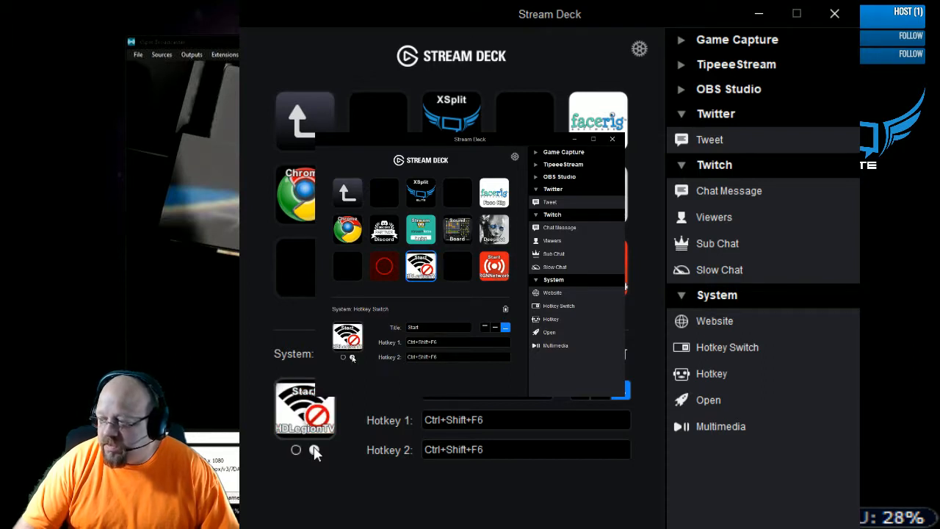
- Title the record Hotkey Switch key "Start" and "Ok" on separate lines with a blank line between them
{"action": "left_click", "coordinate": [377, 271]}
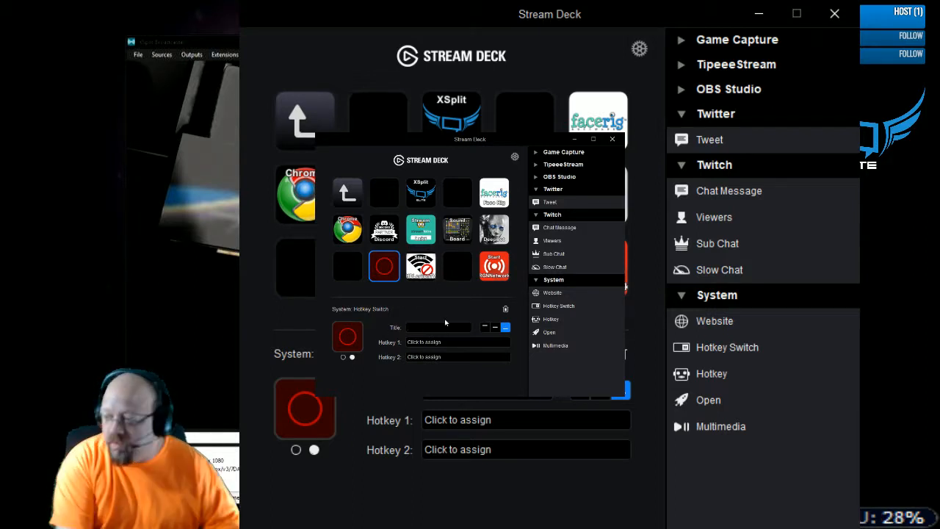
{"action": "type", "text": "STart"}
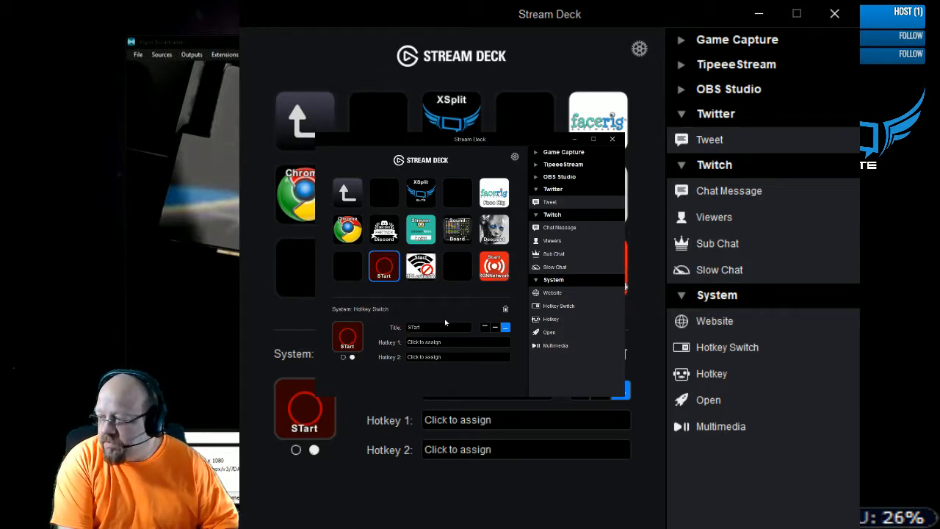
{"action": "key", "text": "BackSpace"}
{"action": "key", "text": "BackSpace"}
{"action": "key", "text": "BackSpace"}
{"action": "type", "text": "tart"}
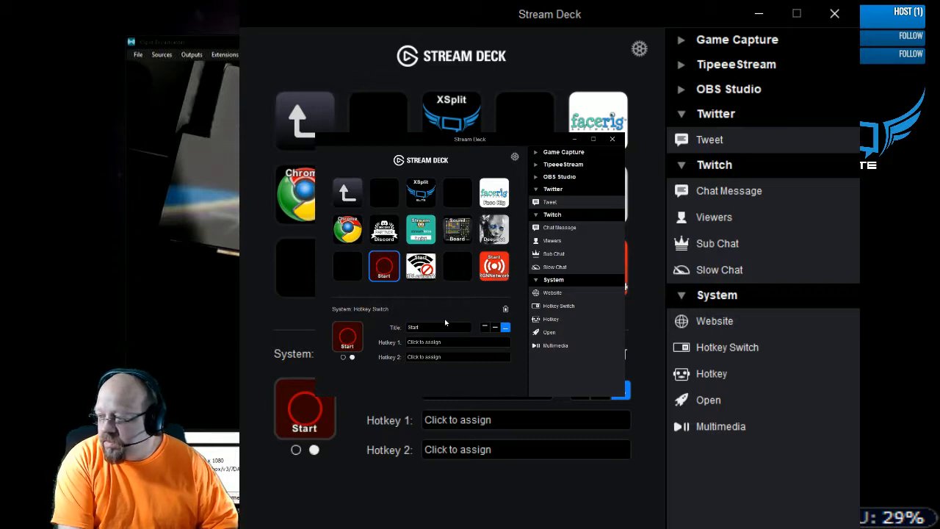
{"action": "key", "text": "Return"}
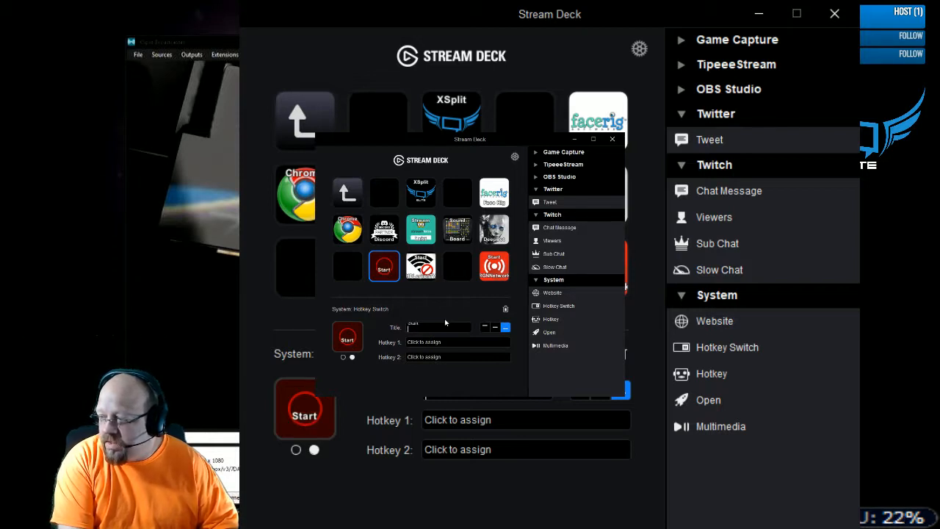
{"action": "key", "text": "Return"}
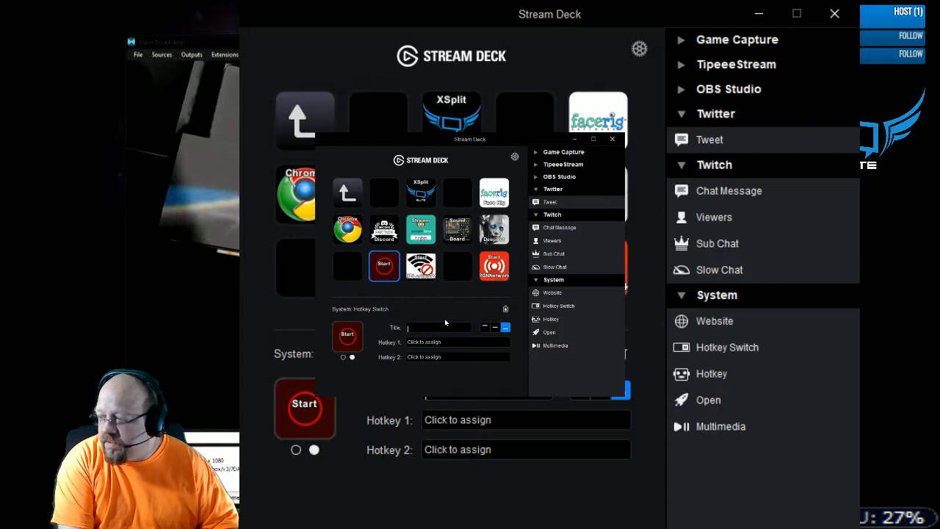
{"action": "type", "text": "Ok"}
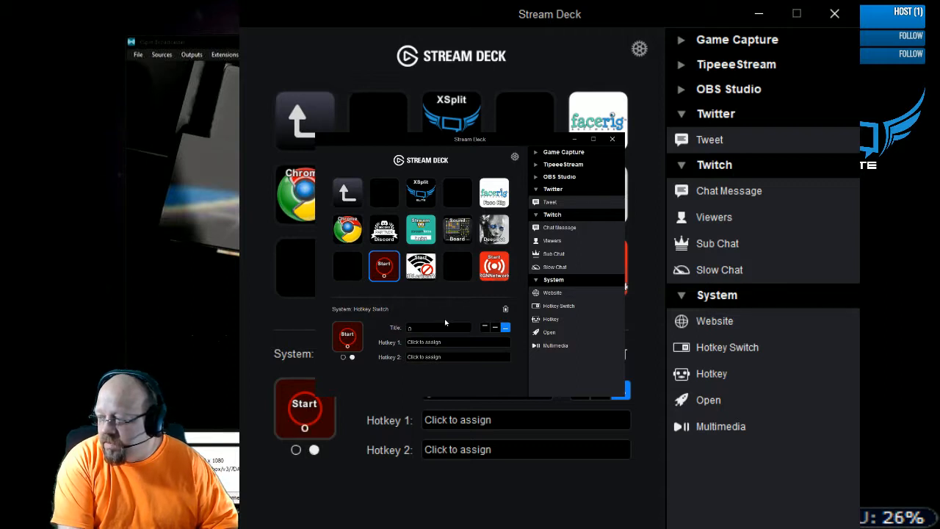
- Try the title alignments on the record key's second state and set the title to top alignment
{"action": "left_click", "coordinate": [495, 326]}
{"action": "left_click", "coordinate": [485, 327]}
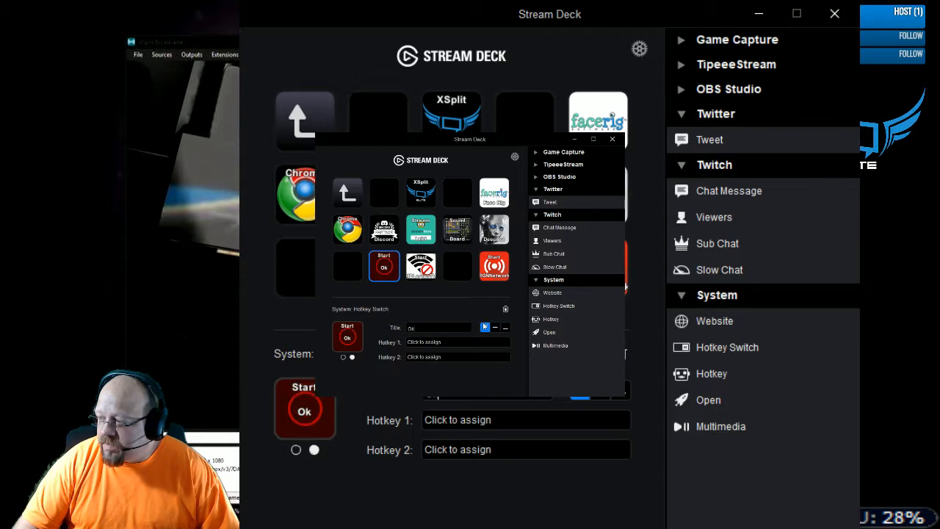
{"action": "left_click", "coordinate": [601, 394]}
{"action": "left_click", "coordinate": [621, 397]}
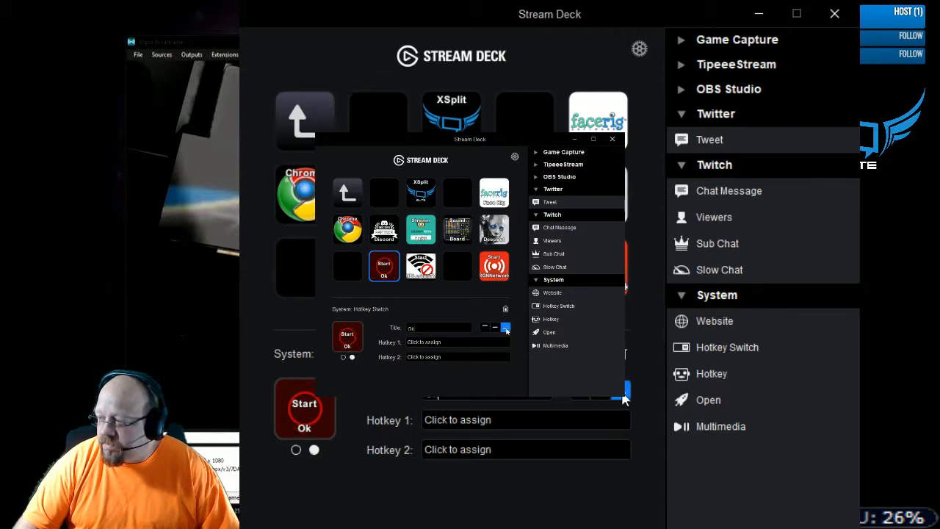
{"action": "left_click", "coordinate": [584, 397]}
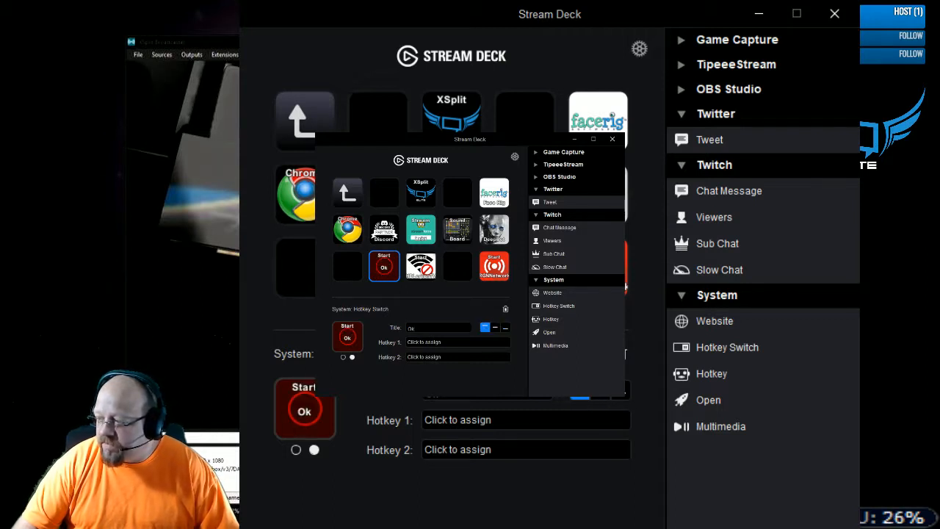
- Remove the blank line between Start and Ok, and compare the title alignments again, ending on top
{"action": "key", "text": "BackSpace"}
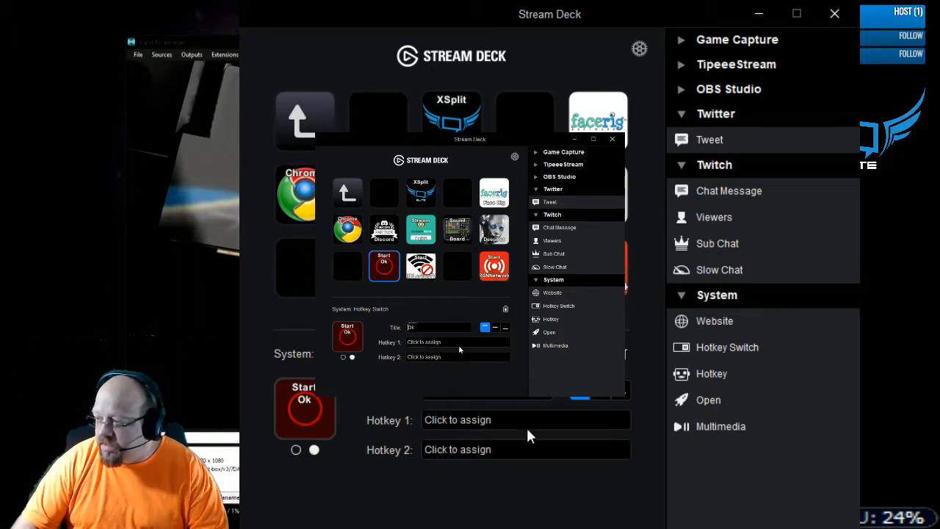
{"action": "left_click", "coordinate": [602, 397]}
{"action": "left_click", "coordinate": [622, 397]}
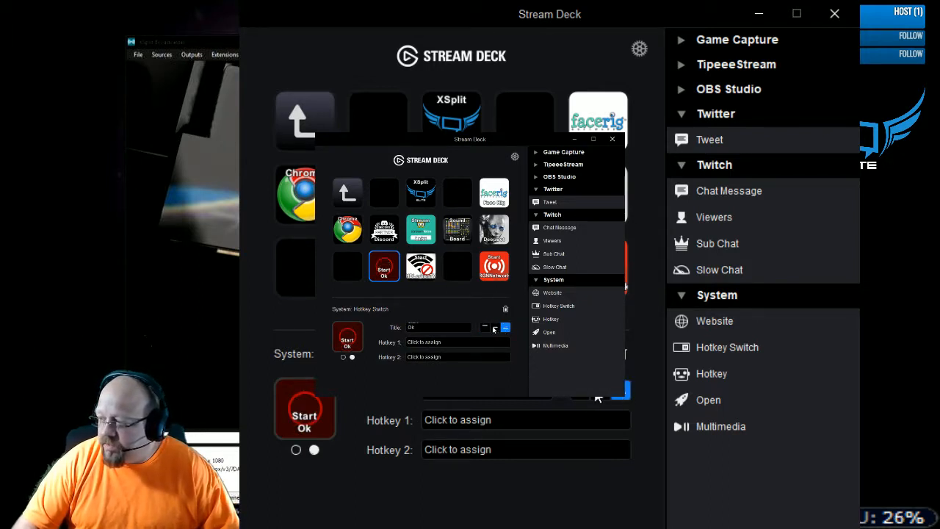
{"action": "left_click", "coordinate": [604, 398]}
{"action": "left_click", "coordinate": [580, 397]}
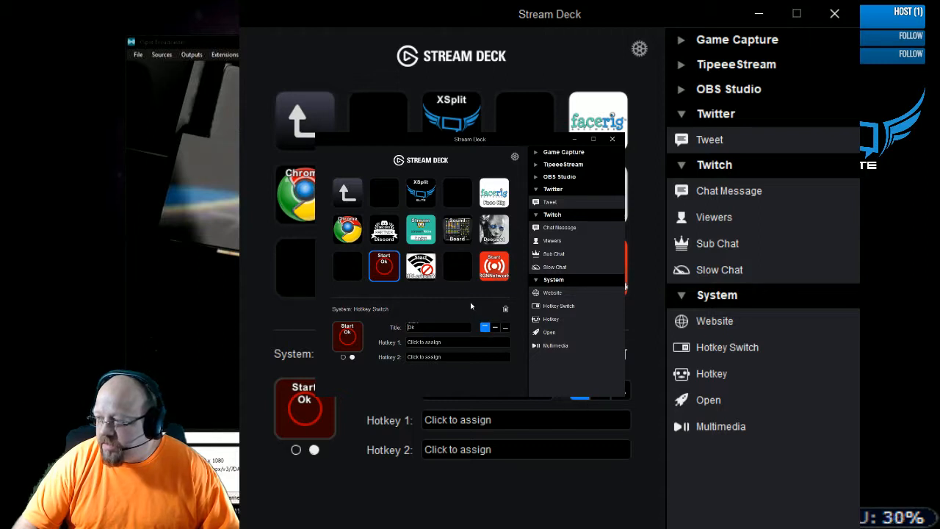
- Reselect the record Hotkey Switch key and compare the titles of its two states, ending on the first state
{"action": "left_click", "coordinate": [307, 287]}
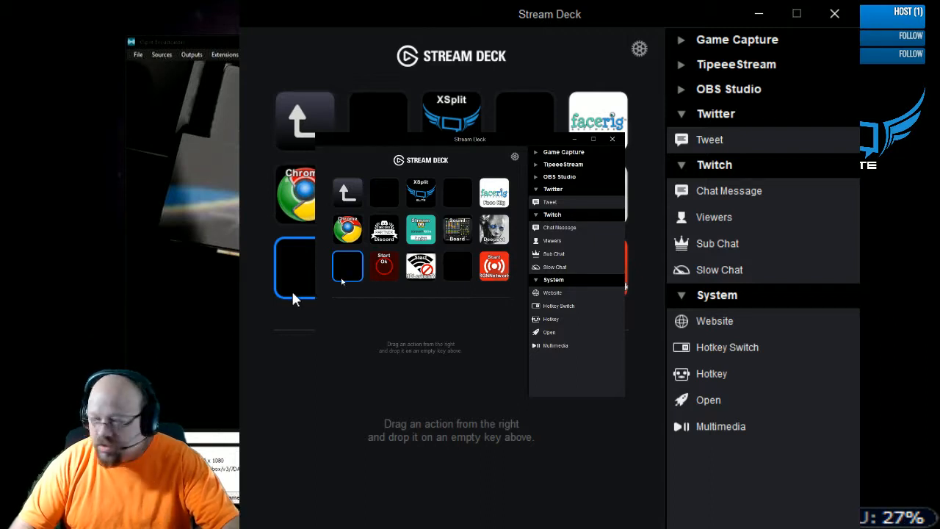
{"action": "left_click", "coordinate": [385, 273]}
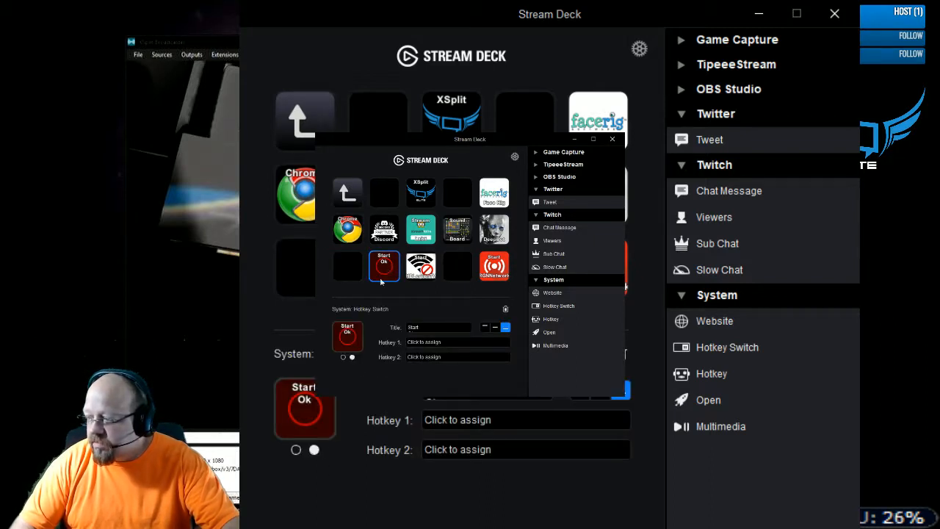
{"action": "left_click", "coordinate": [295, 450]}
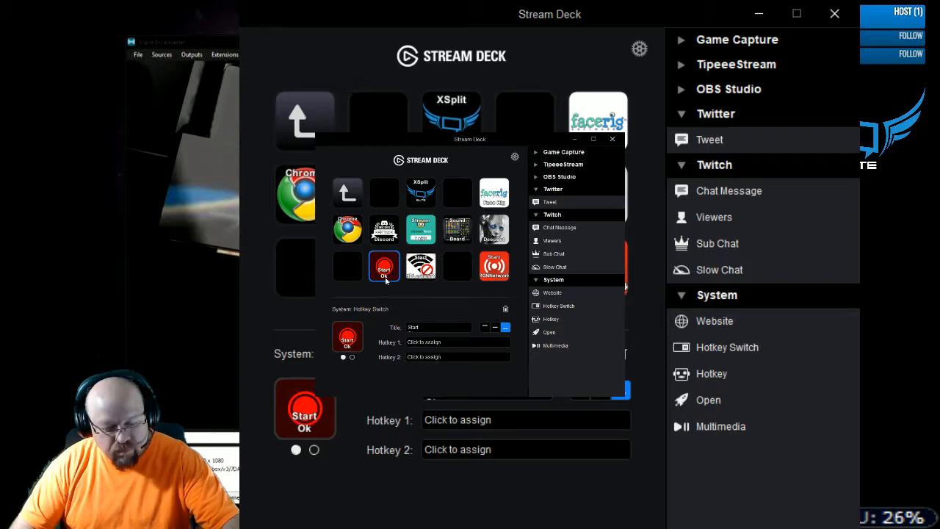
{"action": "left_click", "coordinate": [313, 450]}
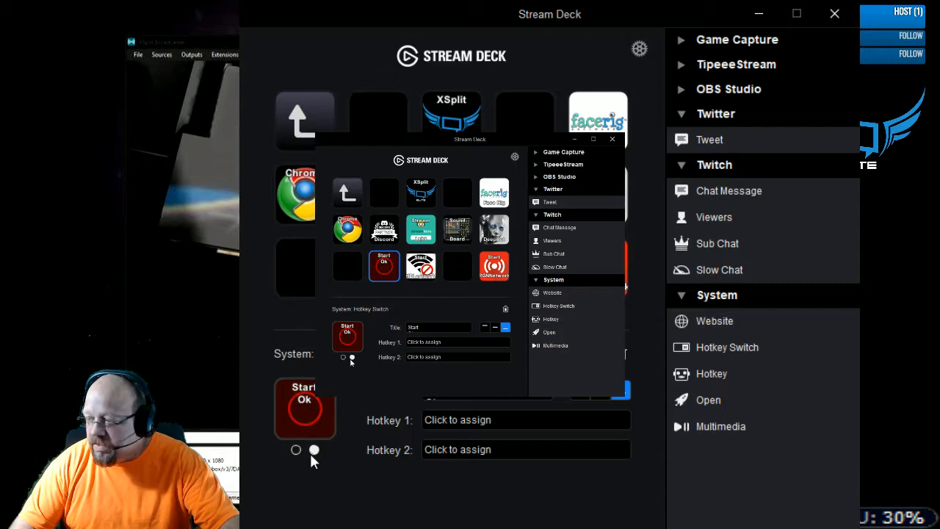
{"action": "left_click", "coordinate": [296, 450]}
- Assign Ctrl+Shift+G as Hotkey 1 of the record Hotkey Switch key, and reselect the key
{"action": "left_click", "coordinate": [478, 418]}
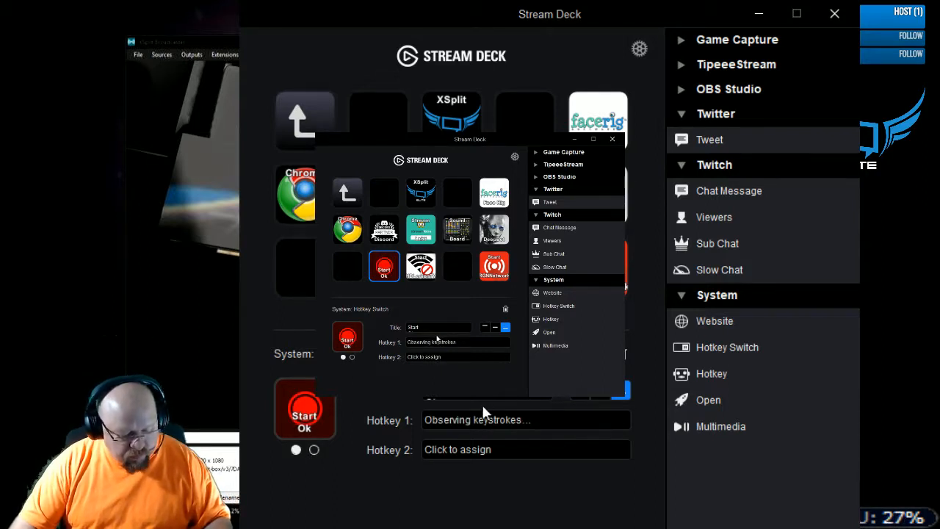
{"action": "key", "text": "ctrl+shift"}
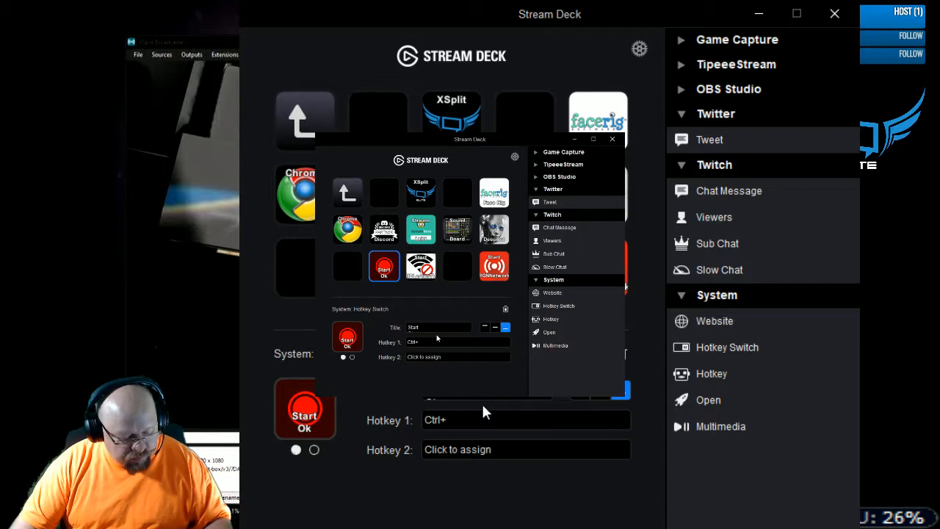
{"action": "key", "text": "ctrl+shift+g"}
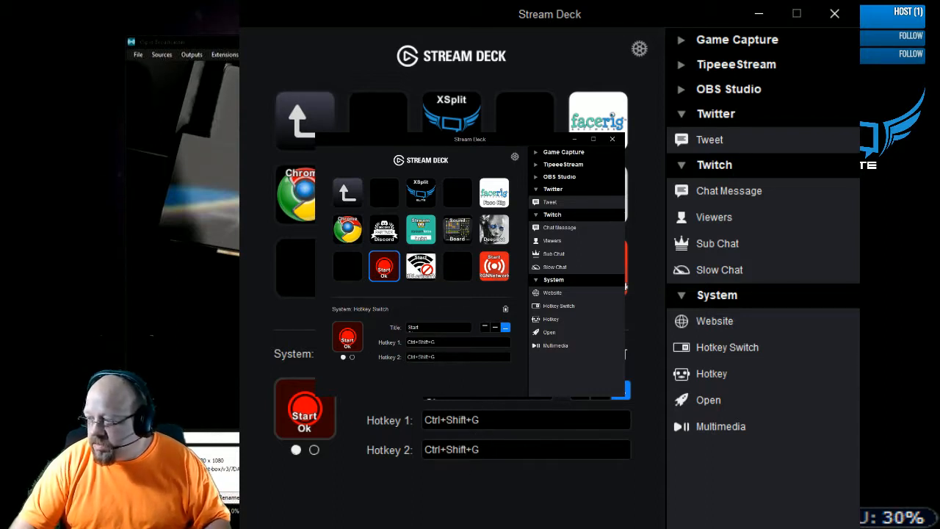
{"action": "left_click", "coordinate": [349, 266]}
{"action": "left_click", "coordinate": [390, 268]}
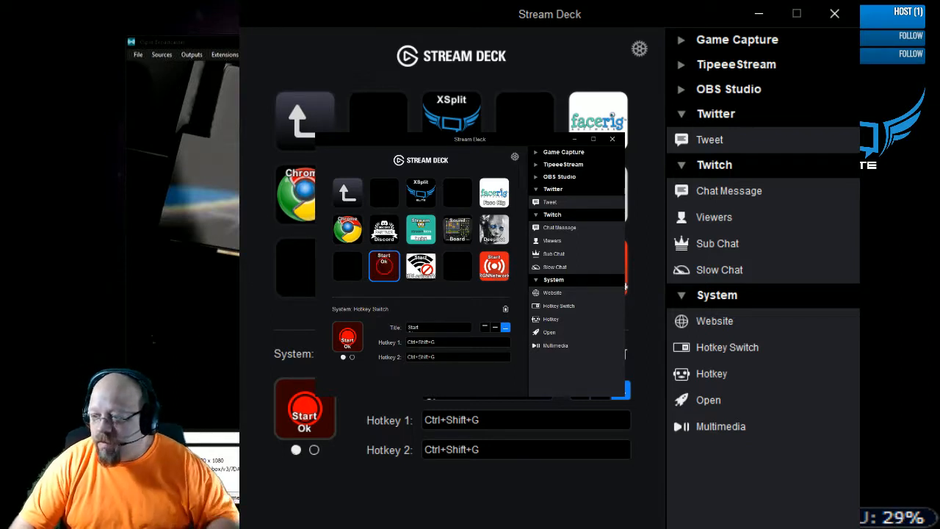
- Select the Start HDLegionTV key and compare its two states once more, ending on the crossed-out signal icon
{"action": "left_click_drag", "start_coordinate": [470, 139], "coordinate": [629, 182]}
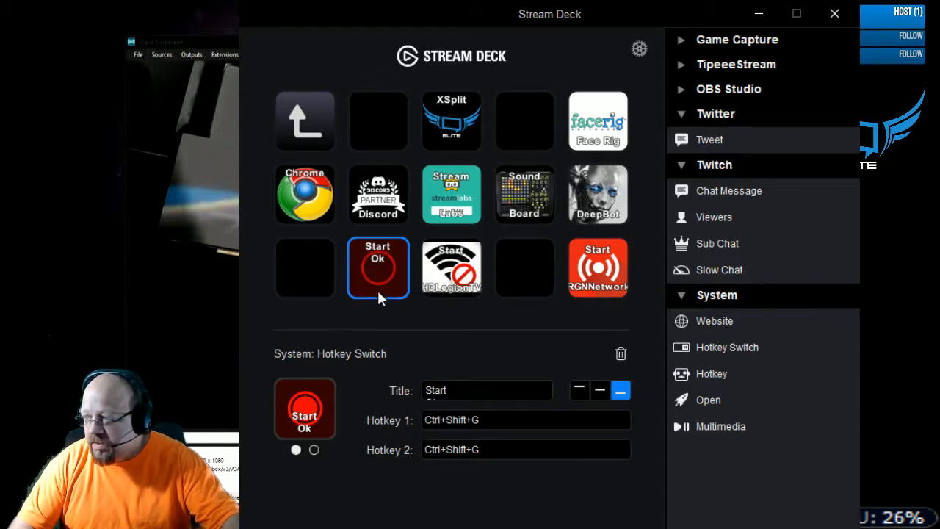
{"action": "left_click", "coordinate": [461, 283]}
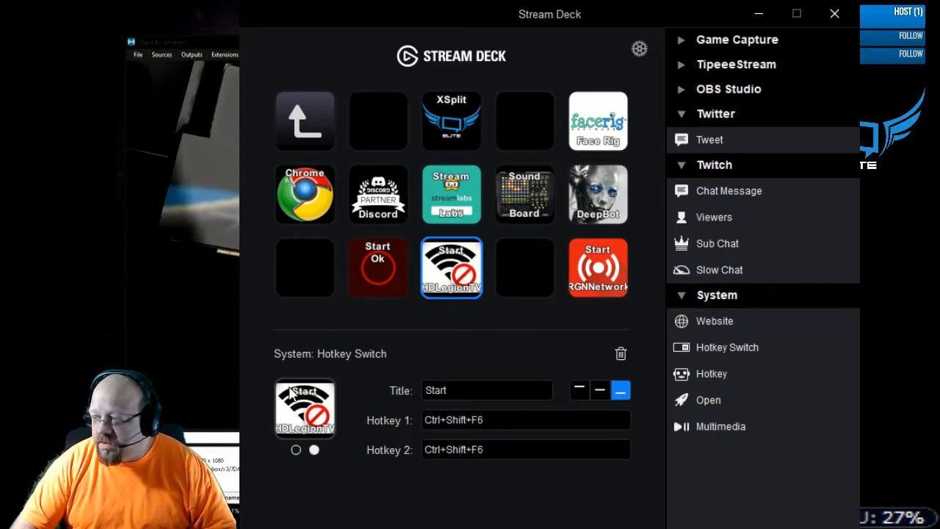
{"action": "left_click", "coordinate": [312, 450]}
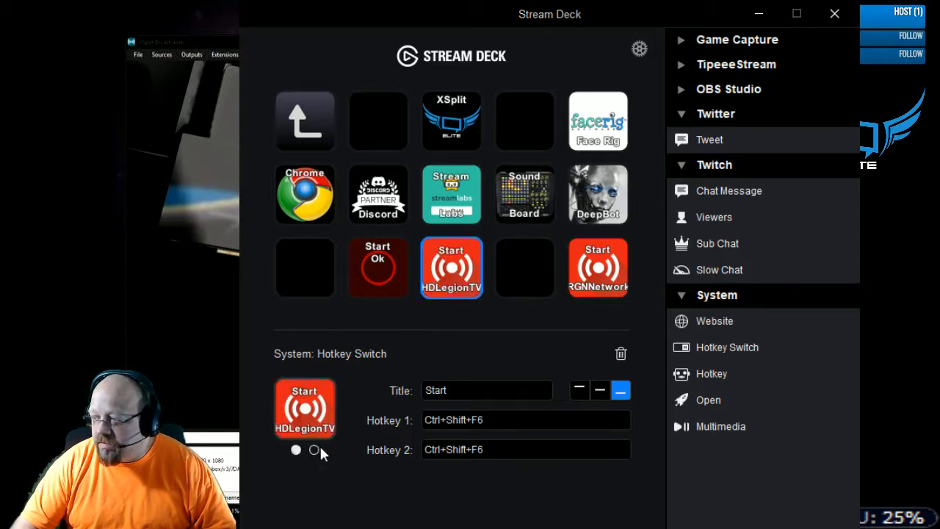
{"action": "left_click", "coordinate": [313, 451]}
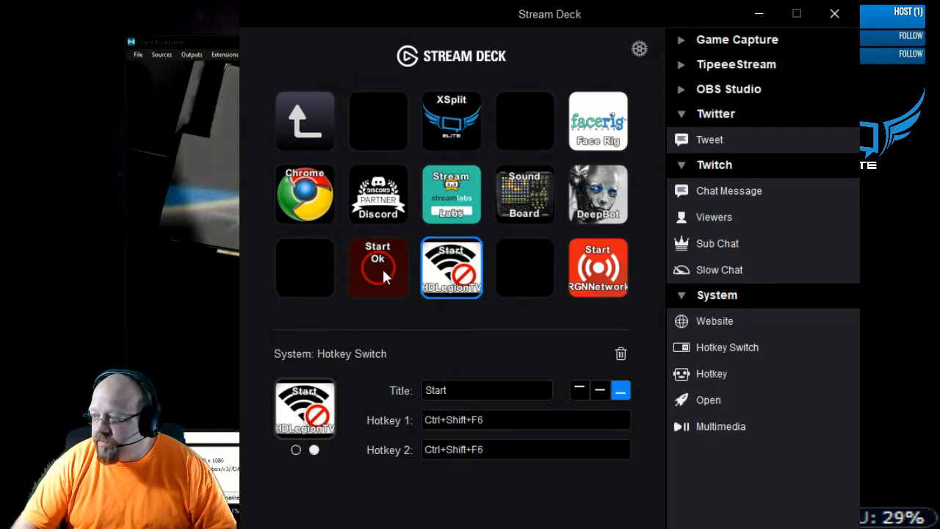
- Return the HDLegionTV key to its first state, and display the second state of the Start RGNNetwork key
{"action": "left_click", "coordinate": [296, 449]}
{"action": "left_click", "coordinate": [597, 275]}
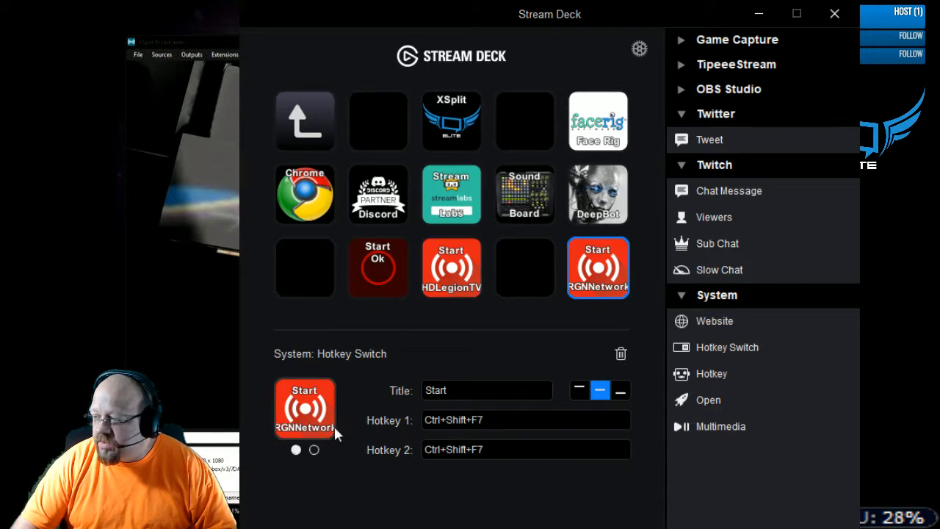
{"action": "left_click", "coordinate": [314, 450]}
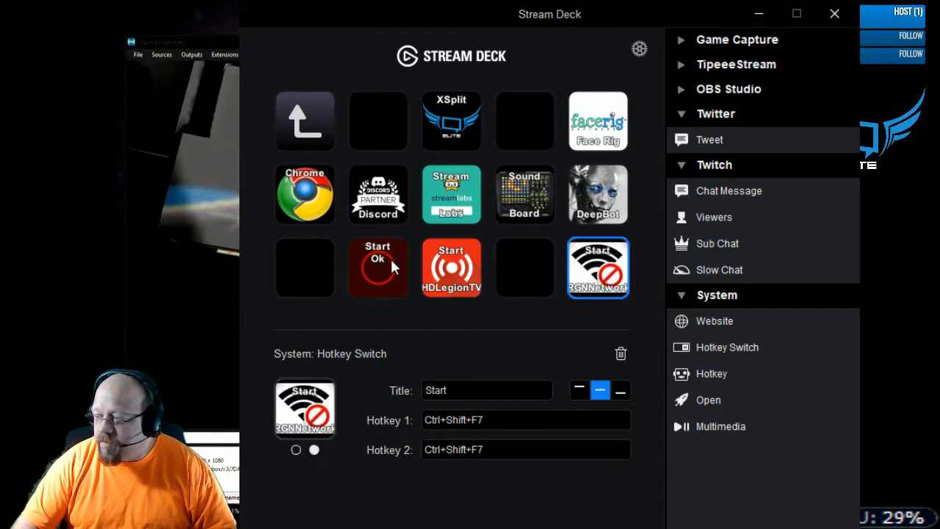
- Delete the Start Ok record Hotkey Switch key
{"action": "mouse_move", "coordinate": [392, 265]}
{"action": "left_mouse_down"}
{"action": "mouse_move", "coordinate": [362, 289]}
{"action": "mouse_move", "coordinate": [553, 444]}
{"action": "mouse_move", "coordinate": [377, 287]}
{"action": "mouse_move", "coordinate": [385, 276]}
{"action": "left_mouse_up"}
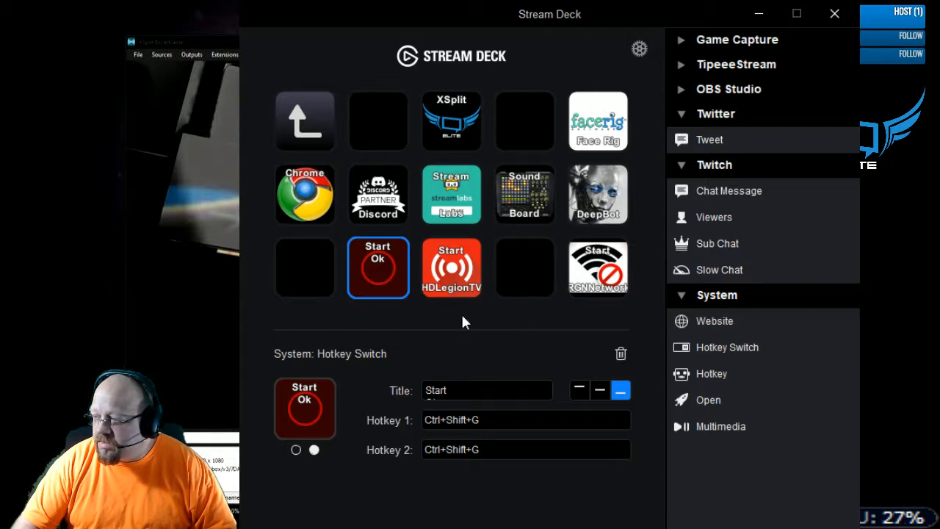
{"action": "left_click", "coordinate": [621, 354]}
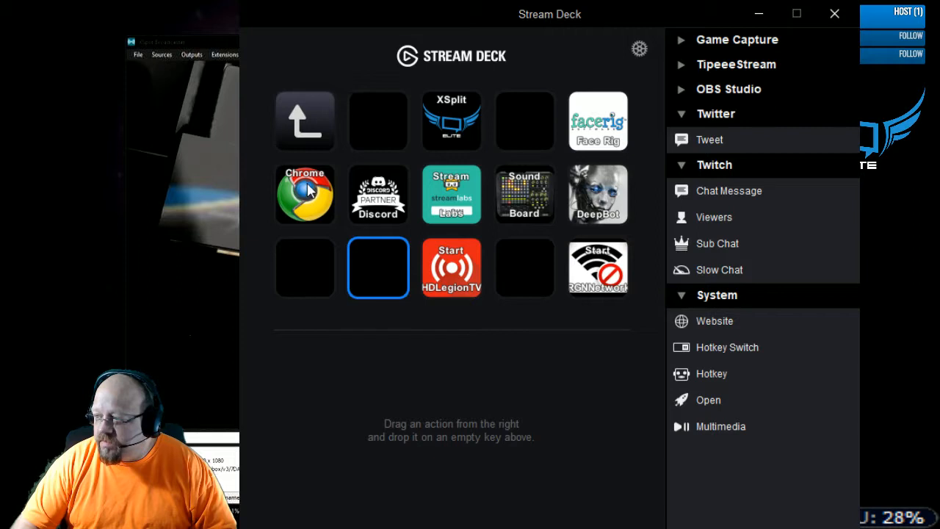
- Examine the settings of the Chrome, Discord, Streamlabs, Sound Board, DeepBot, XSplit and FaceRig keys, ending on Chrome
{"action": "left_click", "coordinate": [306, 211]}
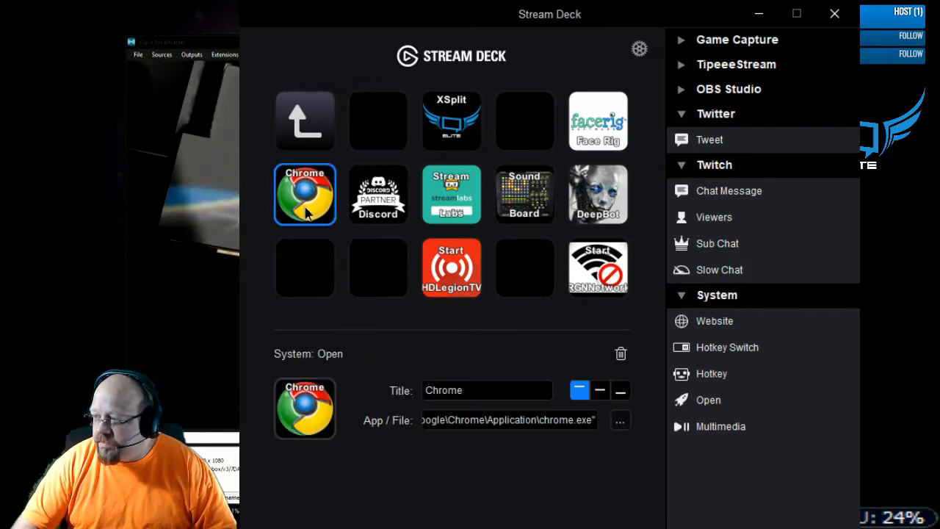
{"action": "left_click", "coordinate": [376, 205]}
{"action": "left_click", "coordinate": [474, 204]}
{"action": "left_click", "coordinate": [519, 204]}
{"action": "left_click", "coordinate": [602, 213]}
{"action": "left_click", "coordinate": [451, 142]}
{"action": "left_click", "coordinate": [591, 146]}
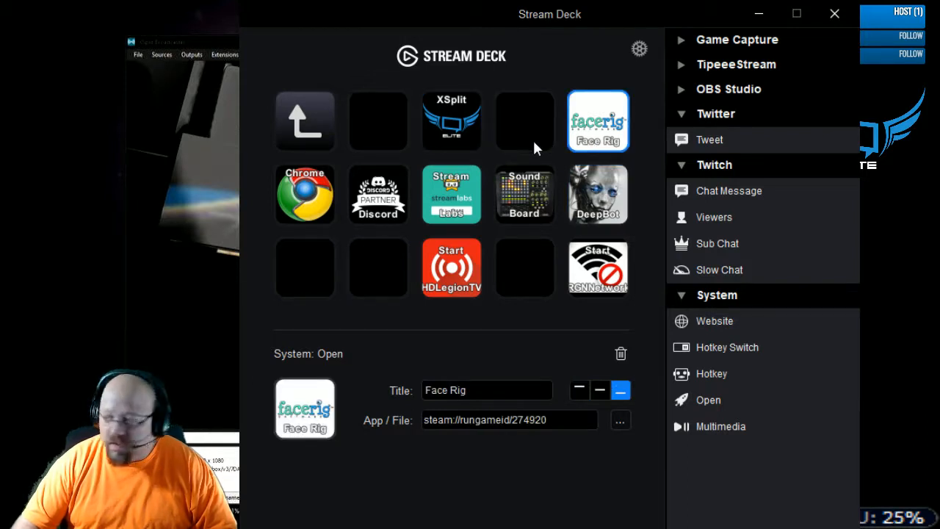
{"action": "left_click", "coordinate": [305, 195]}
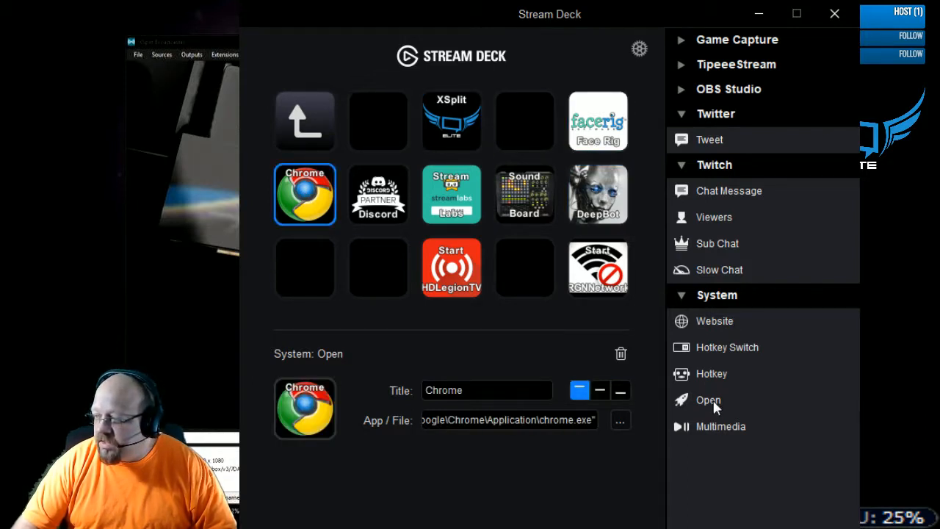
- Add an Open action to the empty key below Chrome and title it Whatever
{"action": "left_click_drag", "start_coordinate": [719, 398], "coordinate": [310, 272]}
{"action": "left_click", "coordinate": [470, 387]}
{"action": "type", "text": "dWhatever"}
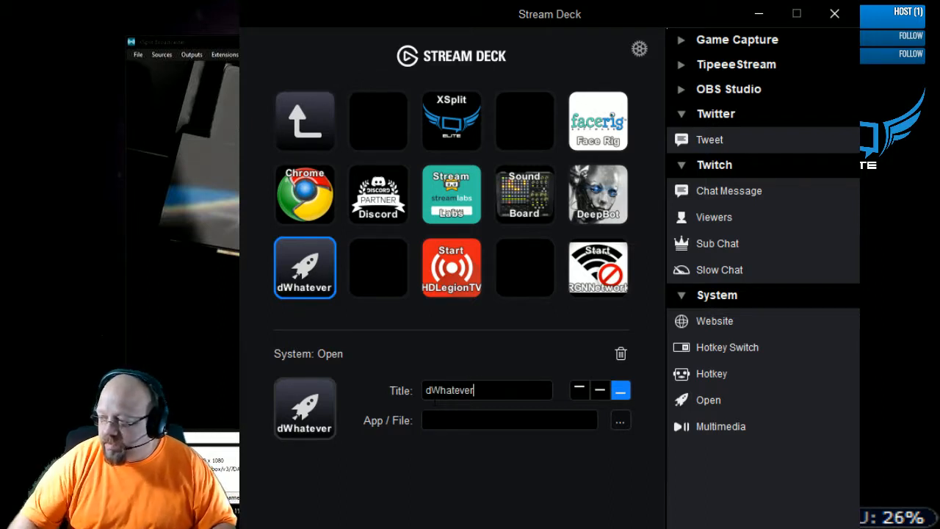
{"action": "left_click", "coordinate": [431, 390]}
{"action": "key", "text": "BackSpace"}
- Set the Whatever key's App / File to "C:\Program Files\Ventrilo\Ventrilo.exe", and delete the key
{"action": "left_click", "coordinate": [472, 420]}
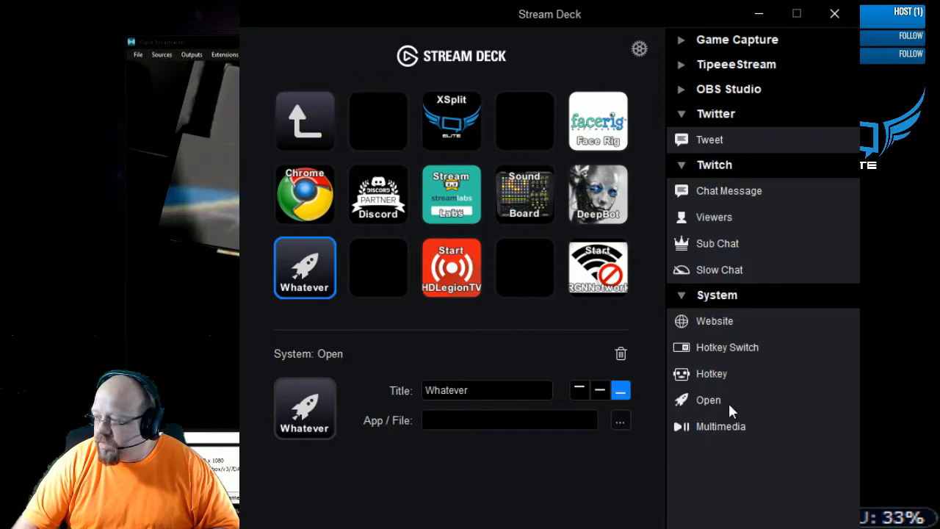
{"action": "type", "text": "\"C:\\Program Files\\Ventrilo\\Ventrilo.exe\""}
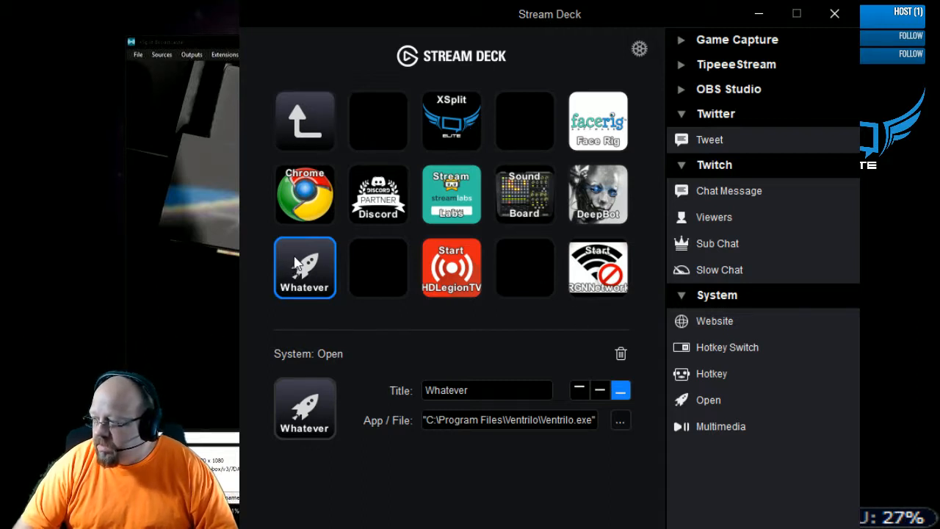
{"action": "left_click", "coordinate": [620, 353]}
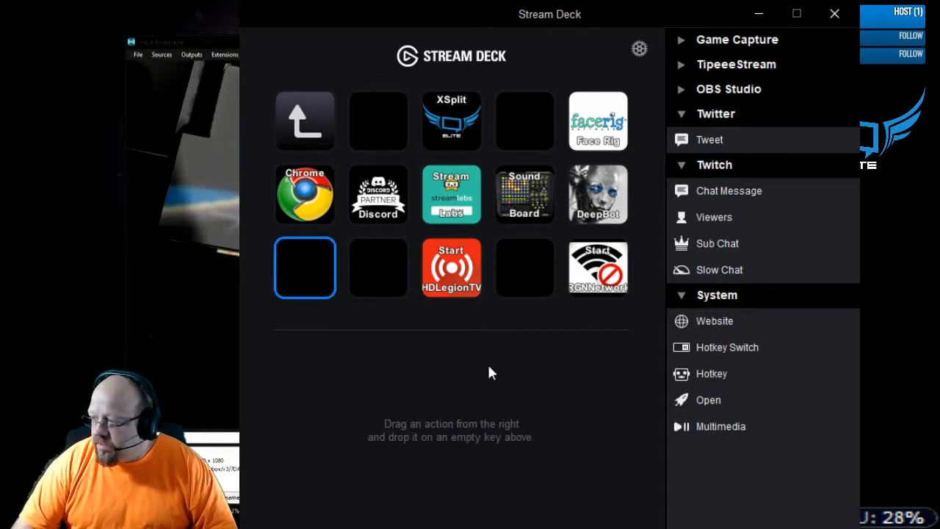
- Go back to the main key page, open the EQ folder to examine its keys, and return to the main page
{"action": "left_click", "coordinate": [284, 96]}
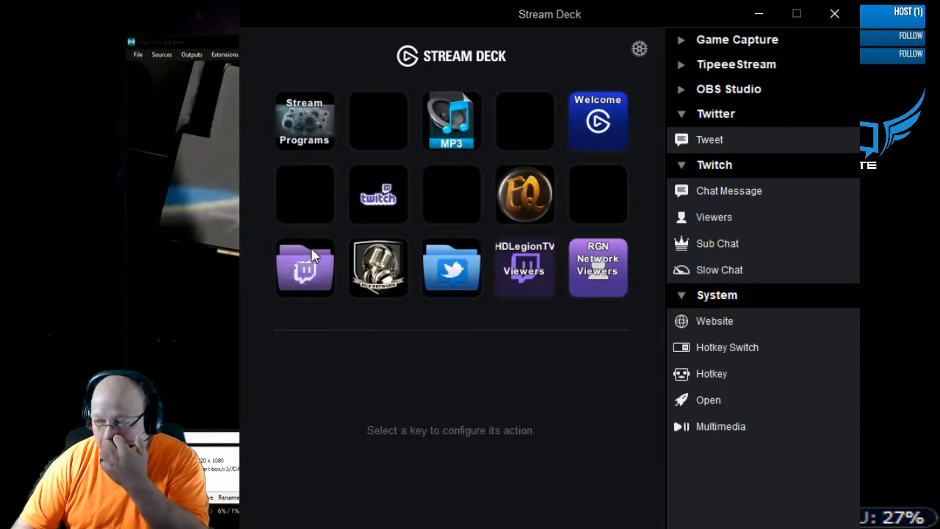
{"action": "left_click", "coordinate": [523, 207]}
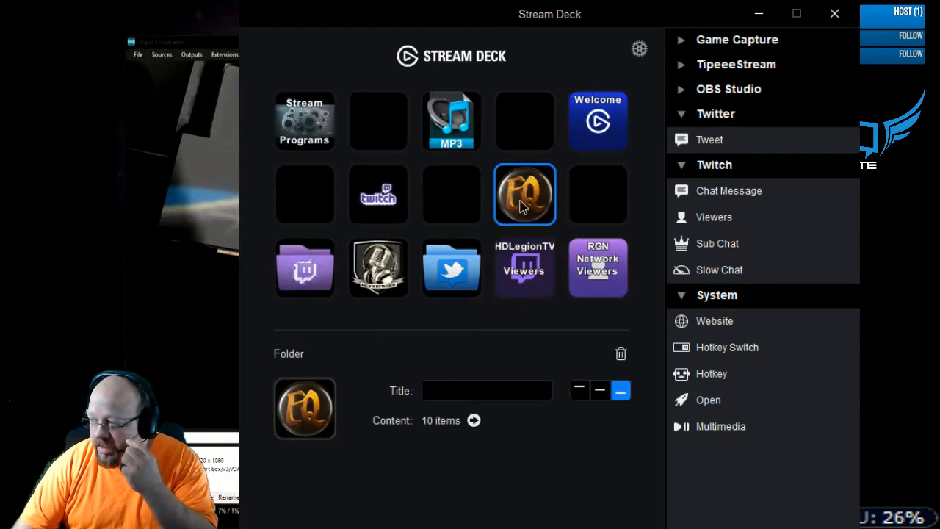
{"action": "double_click", "coordinate": [523, 207]}
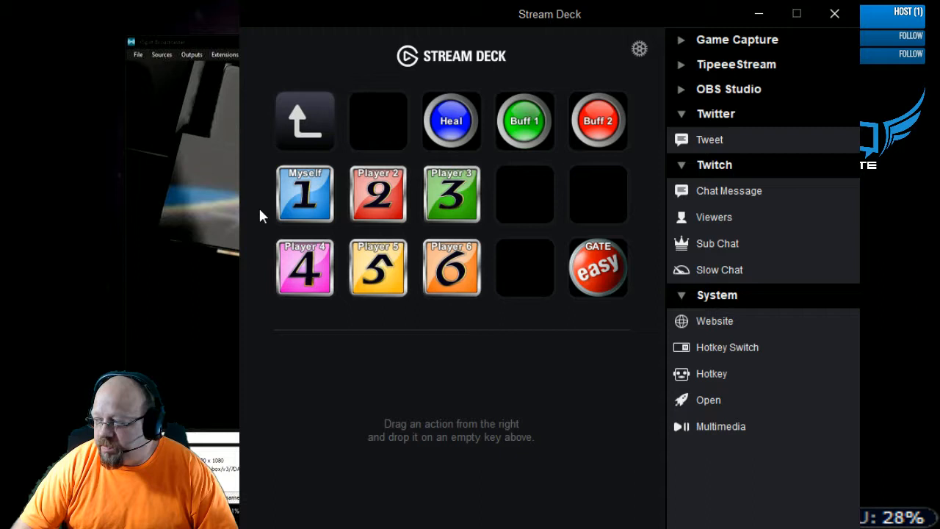
{"action": "left_click", "coordinate": [306, 127]}
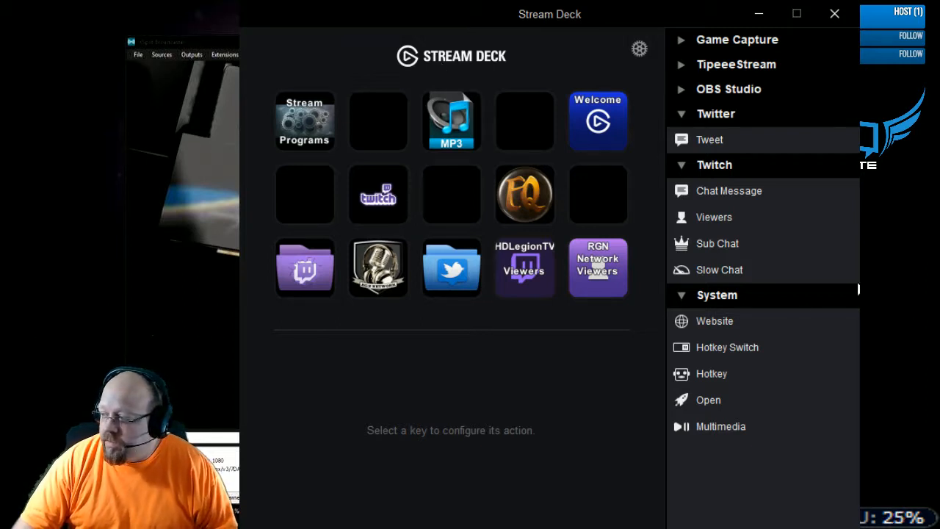
- Open the MP3 folder, examine the Hail key's hotkey, and return to the main key page
{"action": "left_click", "coordinate": [467, 134]}
{"action": "double_click", "coordinate": [466, 129]}
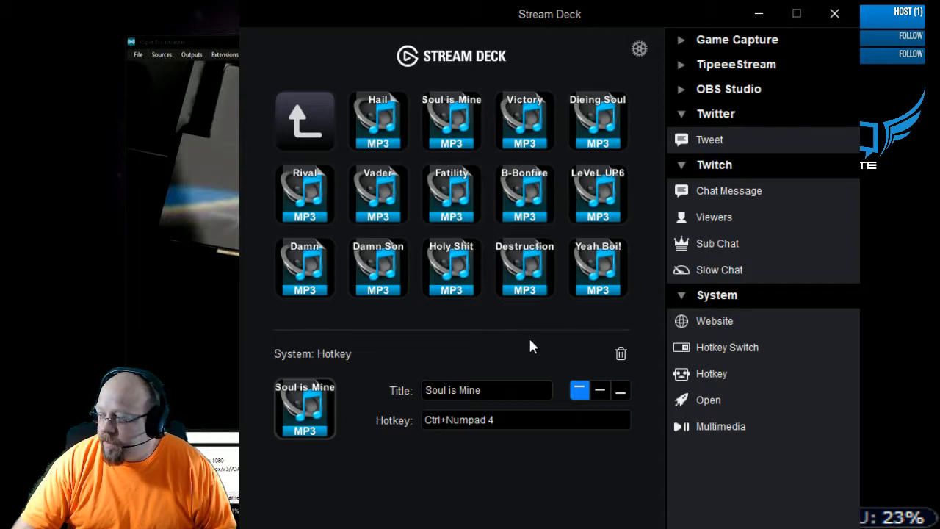
{"action": "left_click", "coordinate": [396, 119]}
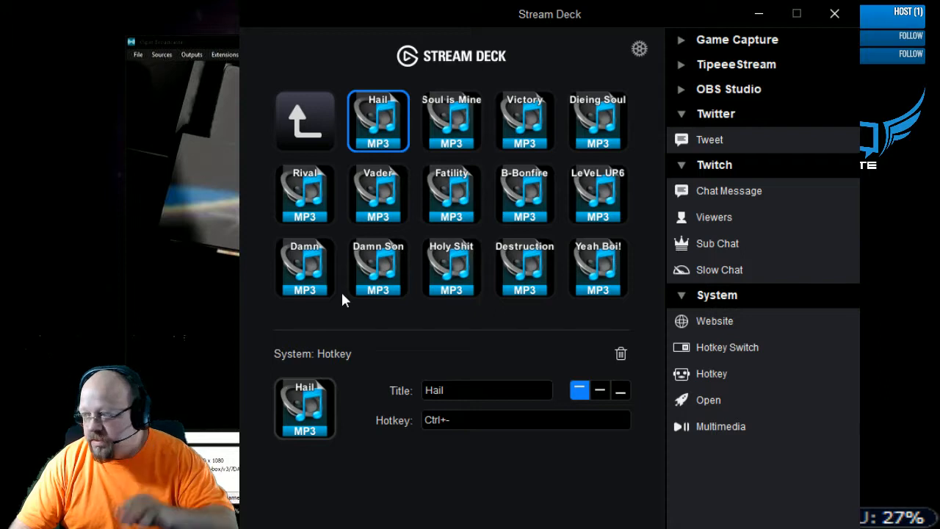
{"action": "left_click", "coordinate": [319, 118]}
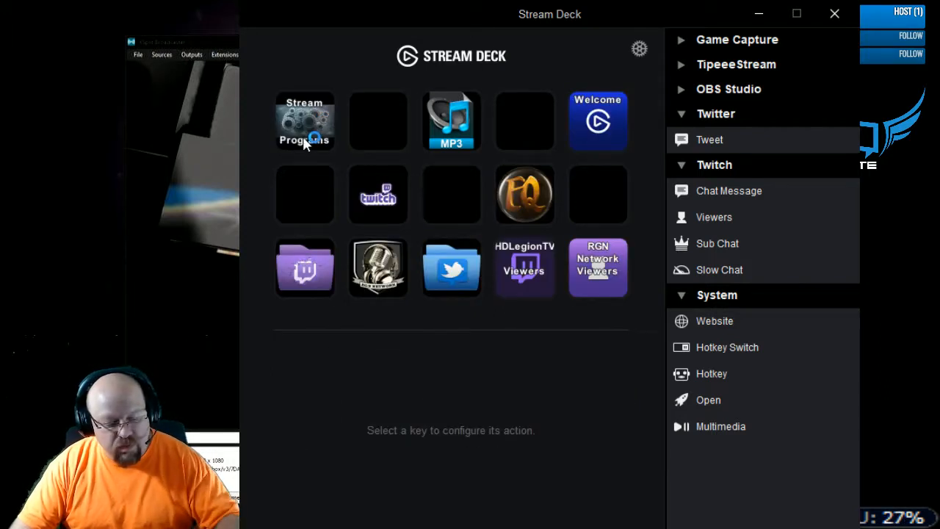
- Open the Stream Programs folder and switch to DC+SB to examine its list of sounds and hotkeys
{"action": "double_click", "coordinate": [309, 132]}
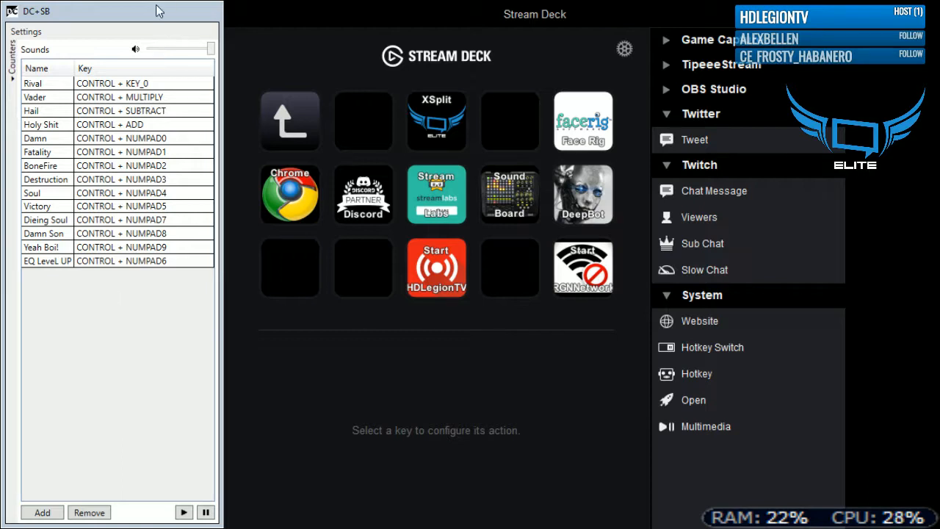
{"action": "left_click", "coordinate": [114, 21]}
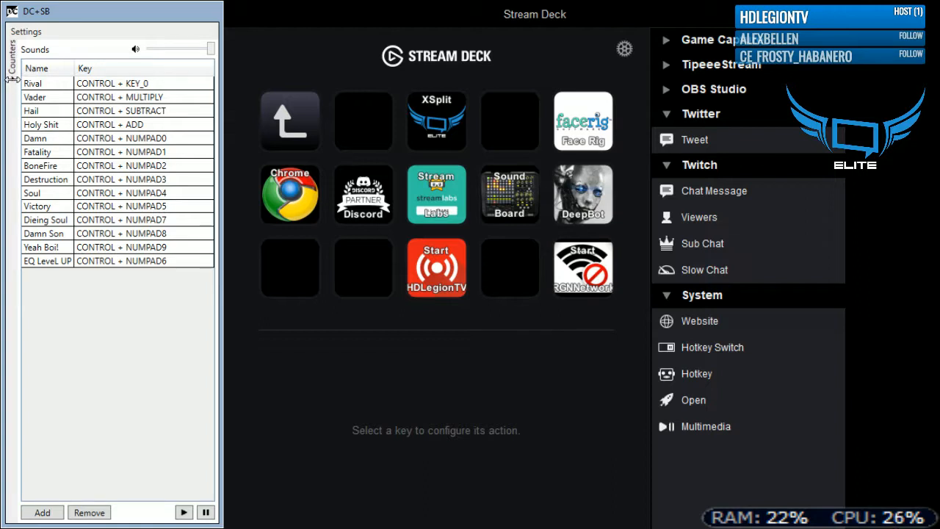
{"action": "left_click_drag", "start_coordinate": [11, 77], "coordinate": [5, 102]}
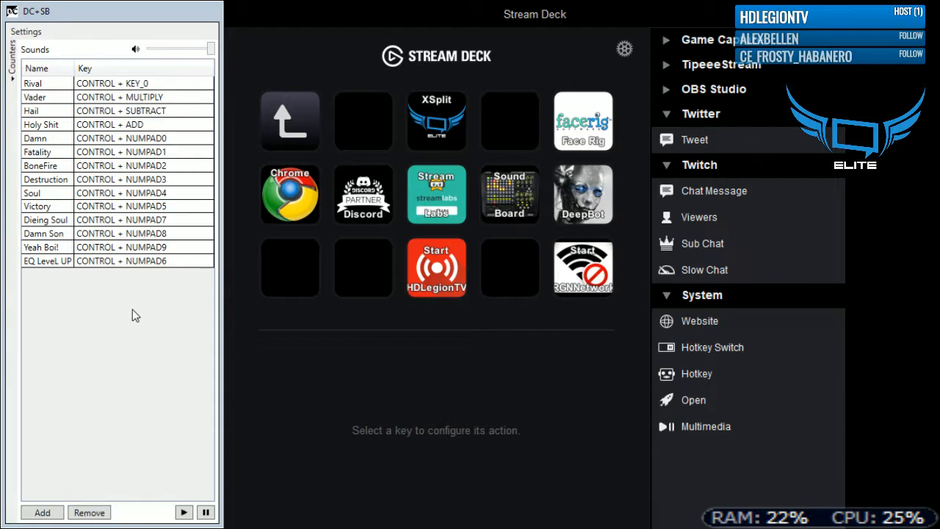
- Add the sound Fairwell with the hotkey Control + Shift + F8 in DC+SB, and play it
{"action": "left_click", "coordinate": [211, 328]}
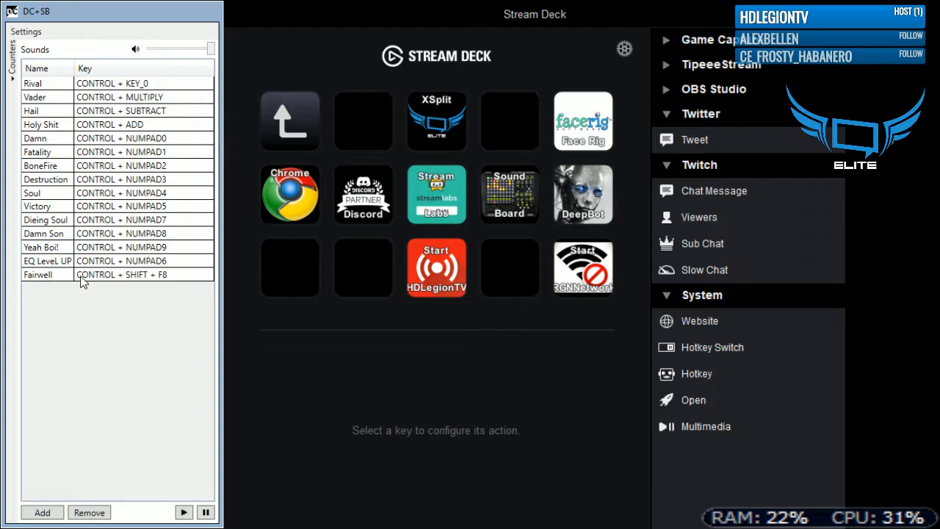
{"action": "left_click", "coordinate": [81, 276]}
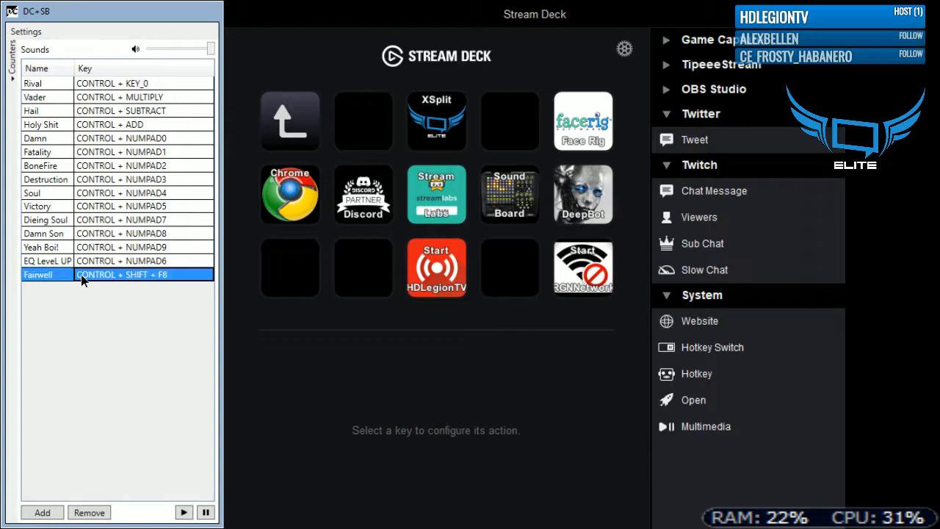
{"action": "left_click", "coordinate": [185, 514]}
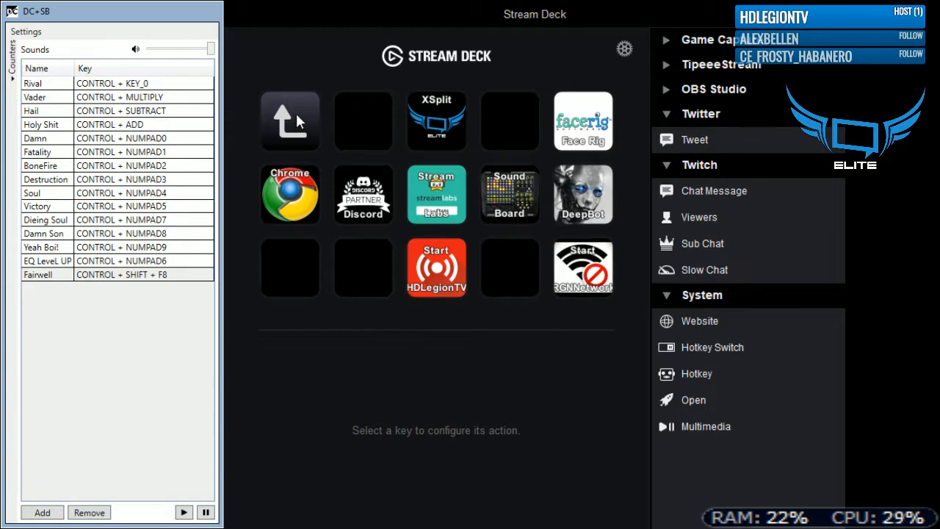
- Leave the Stream Programs folder in Stream Deck, open the MP3 folder briefly, and return to the main key page
{"action": "left_click", "coordinate": [275, 125]}
{"action": "left_click", "coordinate": [427, 196]}
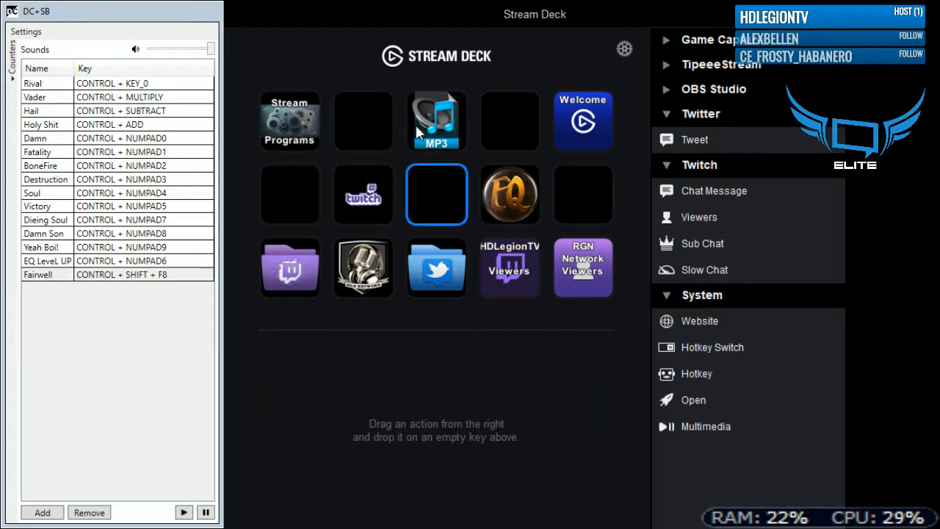
{"action": "double_click", "coordinate": [439, 124]}
{"action": "left_click", "coordinate": [274, 112]}
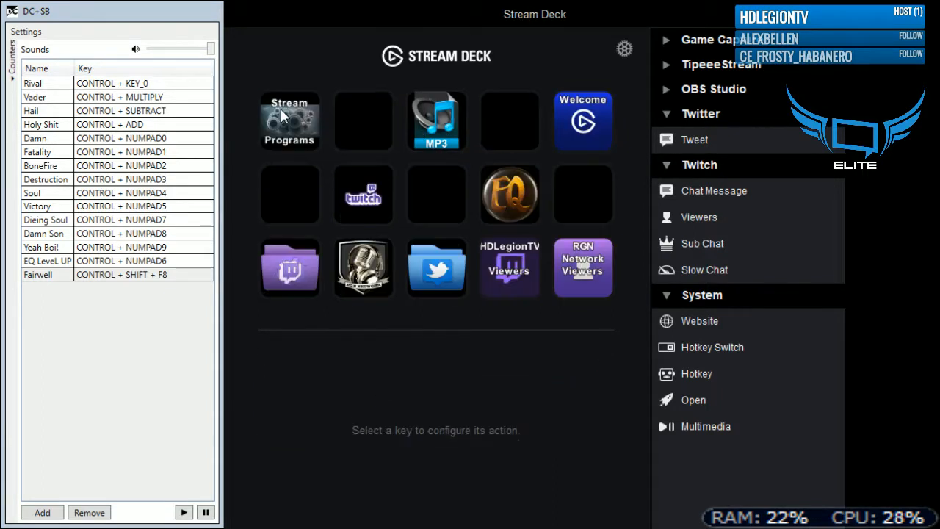
- Place a Multimedia action on the empty key between MP3 and Welcome, and delete it again
{"action": "left_click", "coordinate": [503, 129]}
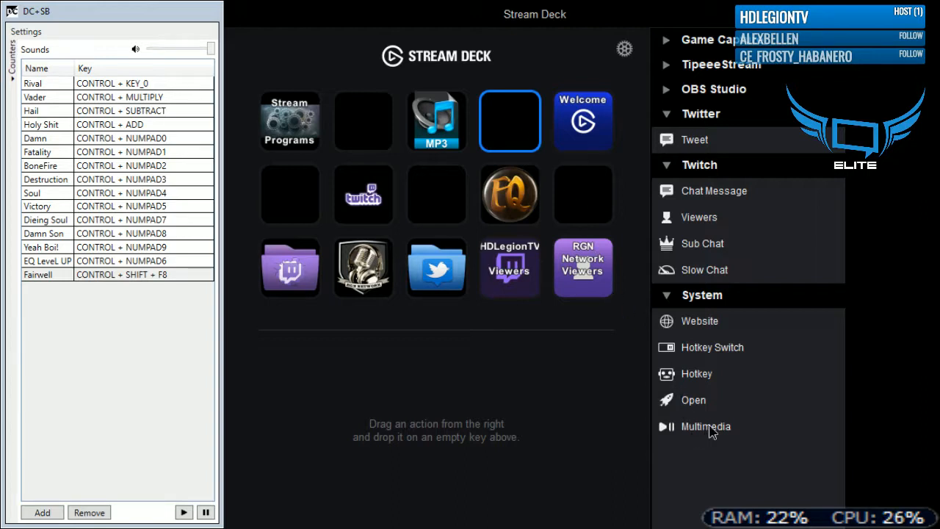
{"action": "left_click_drag", "start_coordinate": [702, 424], "coordinate": [506, 138]}
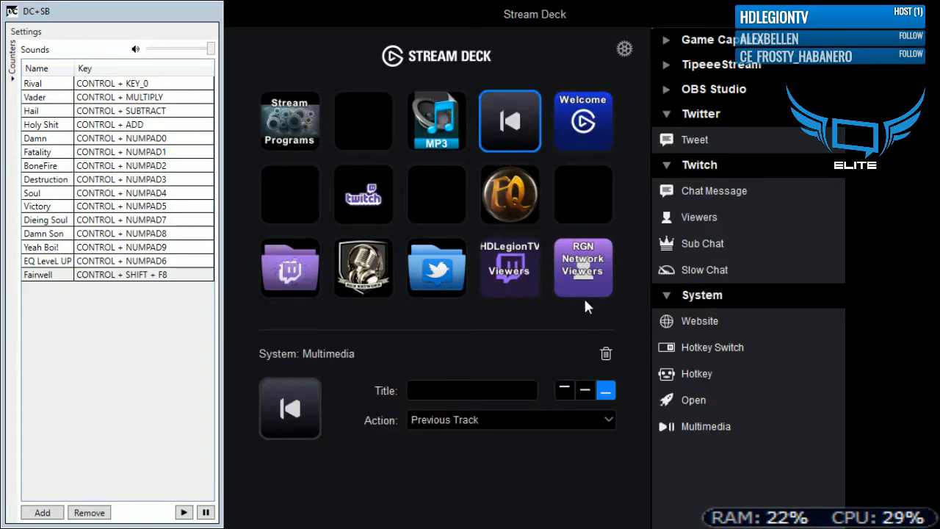
{"action": "left_click", "coordinate": [605, 353]}
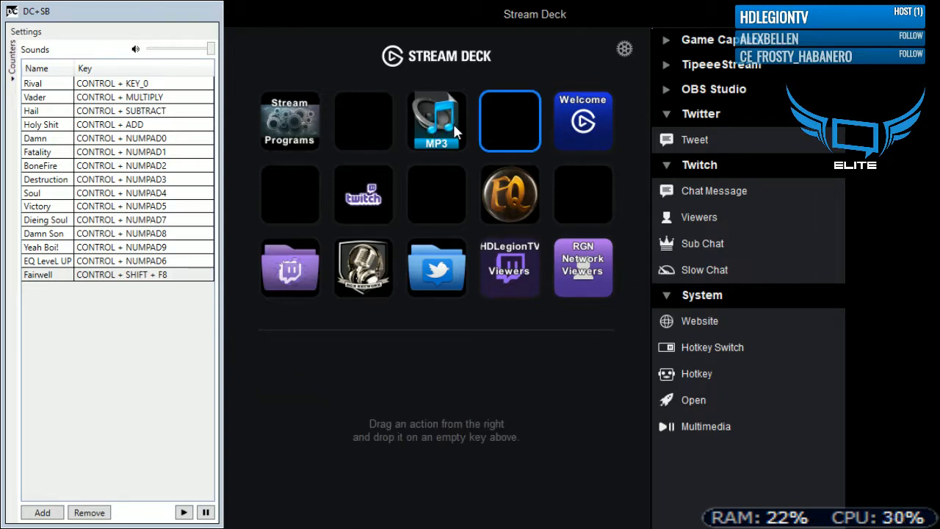
- Create a folder of two Hotkey actions on the empty key between MP3 and Welcome, and open it
{"action": "left_click_drag", "start_coordinate": [684, 378], "coordinate": [508, 129]}
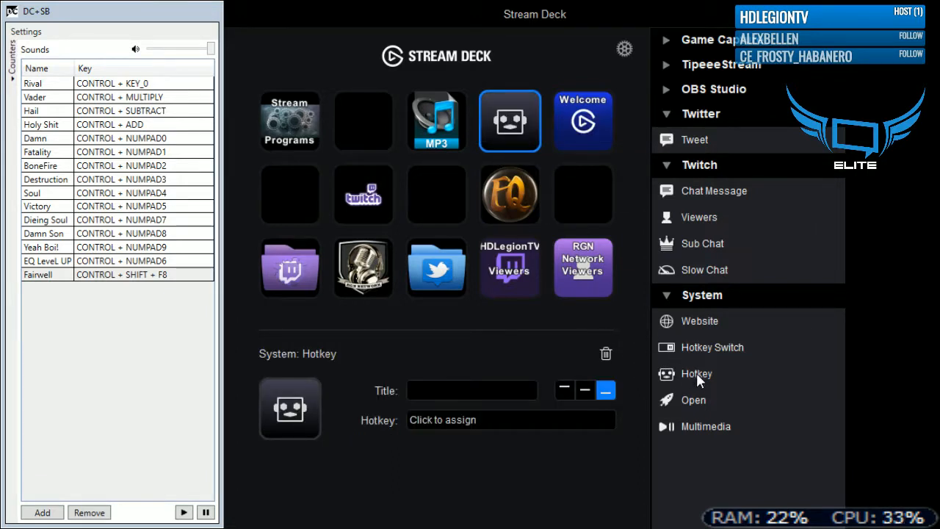
{"action": "left_click_drag", "start_coordinate": [696, 373], "coordinate": [409, 139]}
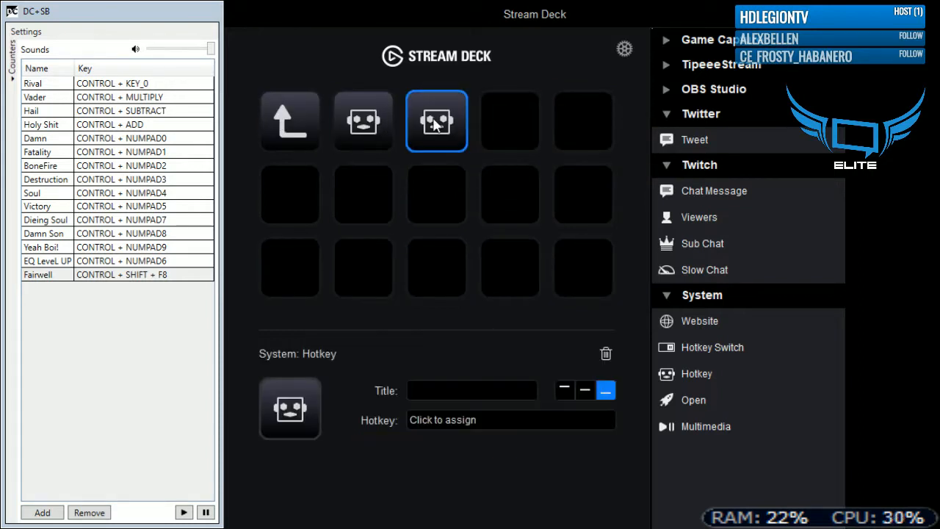
- Title the folder's first Hotkey key Fairwell and assign it the hotkey Ctrl+Shift+F8
{"action": "left_click", "coordinate": [382, 138]}
{"action": "left_click", "coordinate": [457, 393]}
{"action": "type", "text": "Fairwell"}
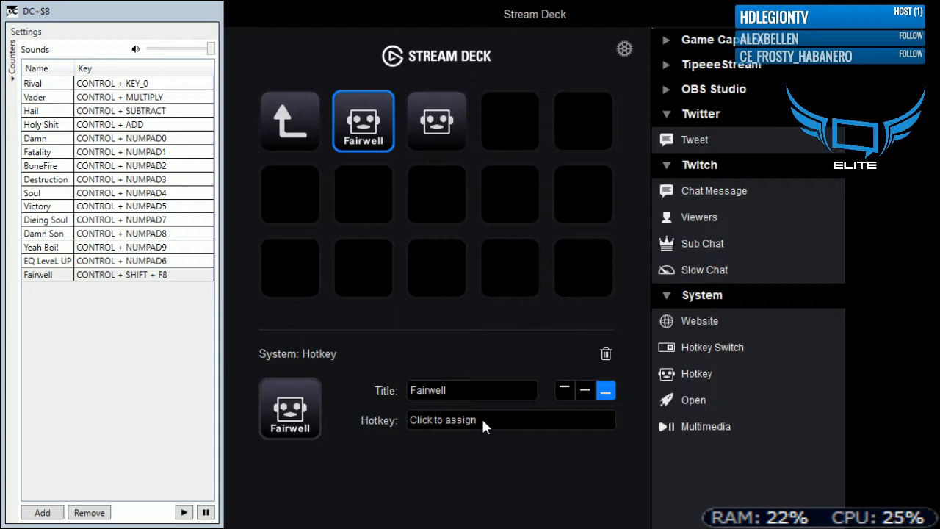
{"action": "left_click", "coordinate": [482, 417]}
{"action": "key", "text": "ctrl"}
{"action": "key", "text": "shift"}
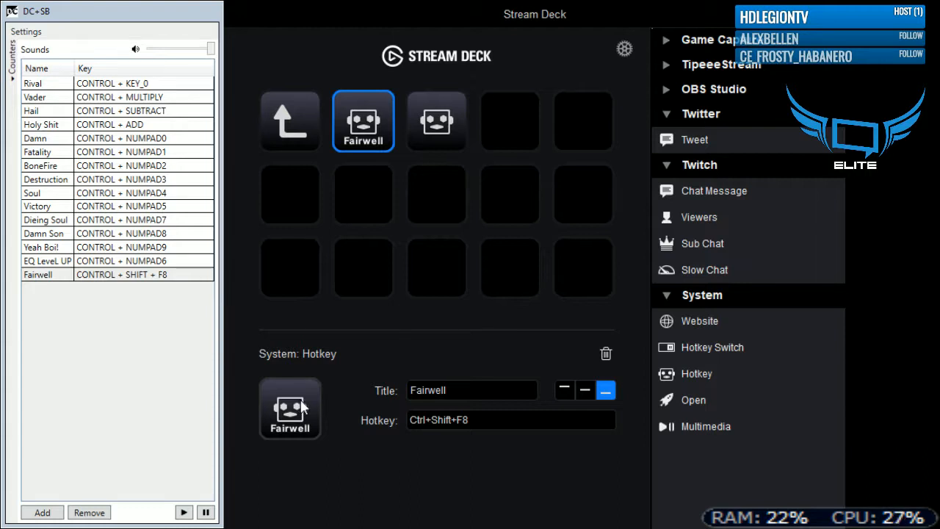
- Align the Fairwell key's title to the top, and set its icon to the picture of the wailing man's face
{"action": "left_click", "coordinate": [563, 390]}
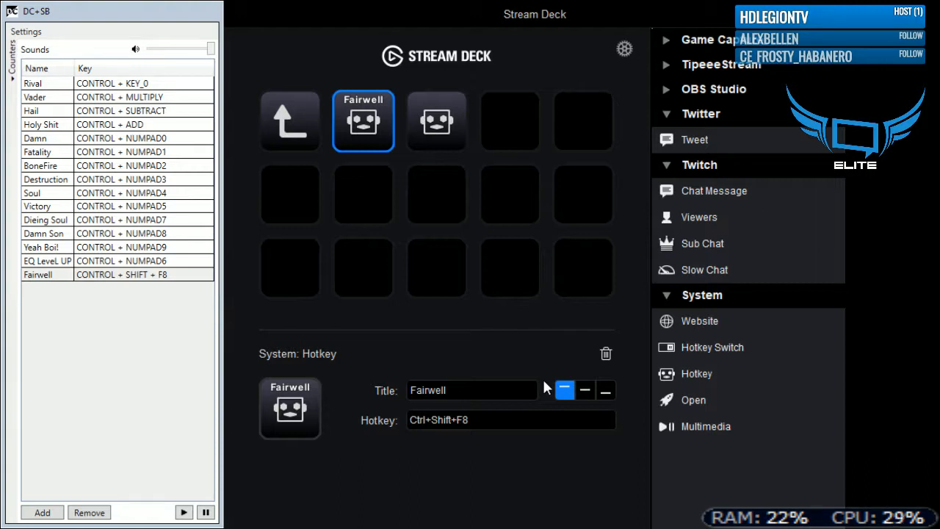
{"action": "left_click", "coordinate": [307, 412]}
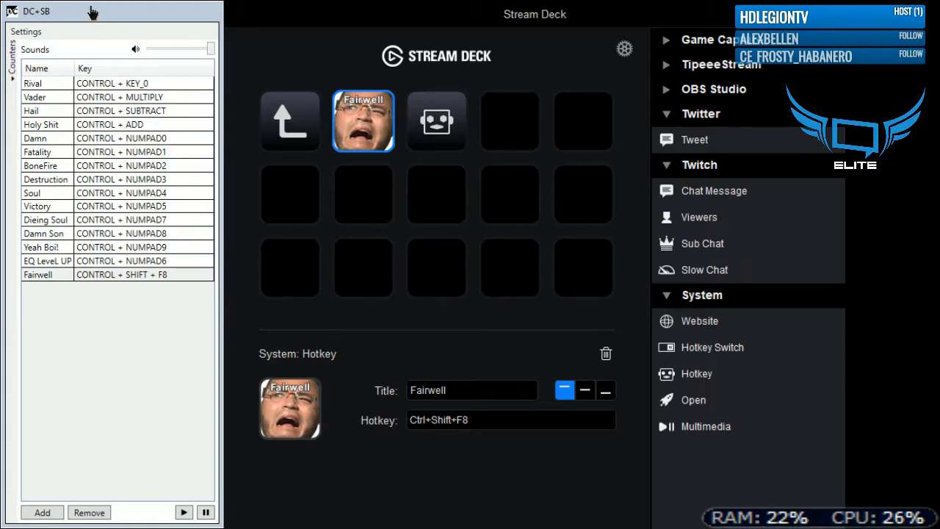
- Leave the Fairwell folder and open the folder with the stream scene hotkeys, with its HDLegionTV Scene key selected
{"action": "left_click", "coordinate": [32, 13]}
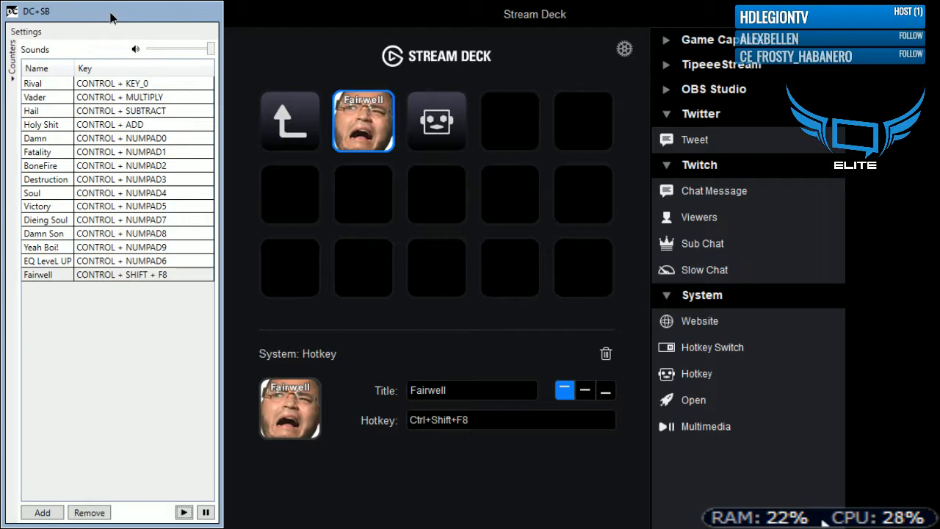
{"action": "left_click", "coordinate": [290, 119]}
{"action": "left_click", "coordinate": [290, 119]}
{"action": "left_click", "coordinate": [369, 204]}
{"action": "double_click", "coordinate": [370, 203]}
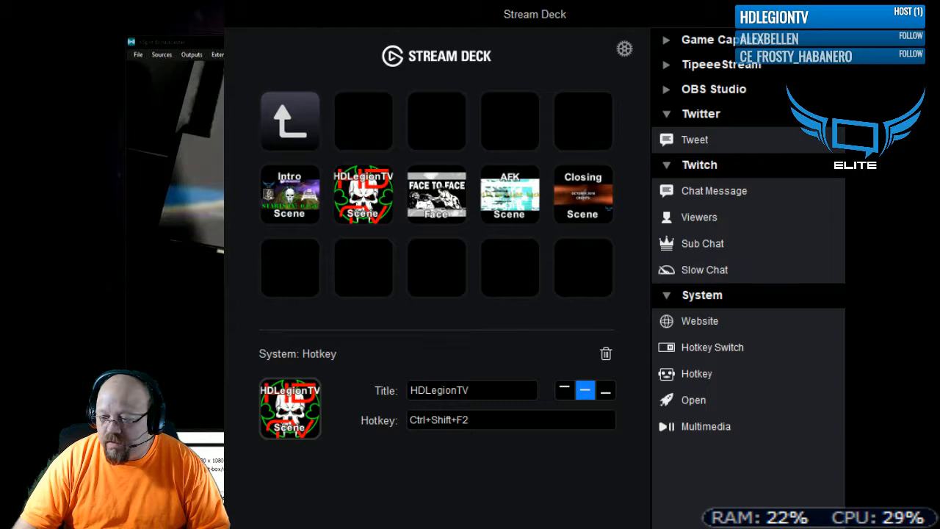
- Switch to XSplit Broadcaster, review the scene-switch hotkeys in its general settings, and close the settings
{"action": "key", "text": "alt+Tab"}
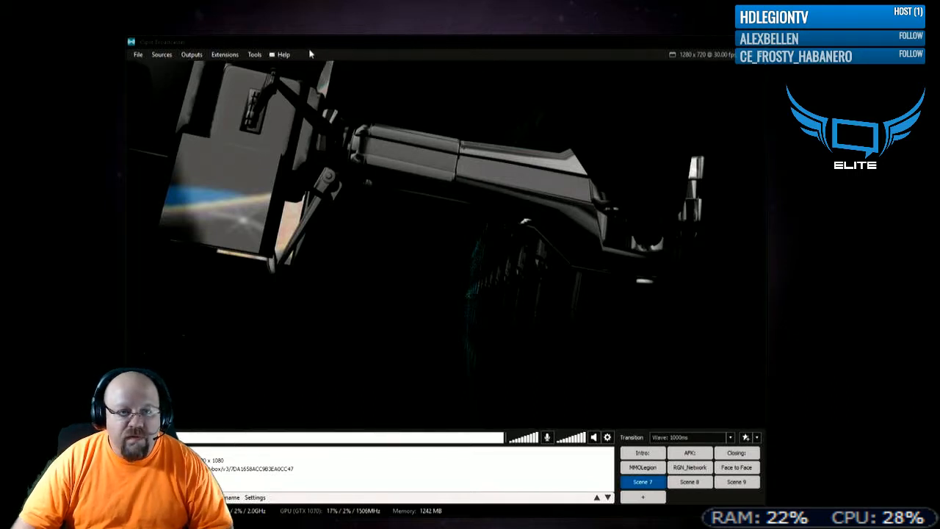
{"action": "left_click_drag", "start_coordinate": [328, 45], "coordinate": [361, 30]}
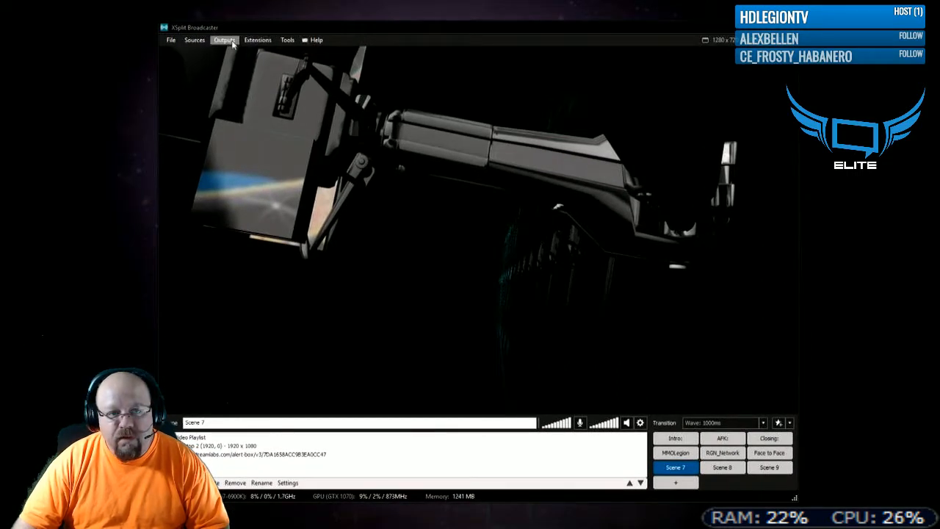
{"action": "left_click", "coordinate": [287, 40]}
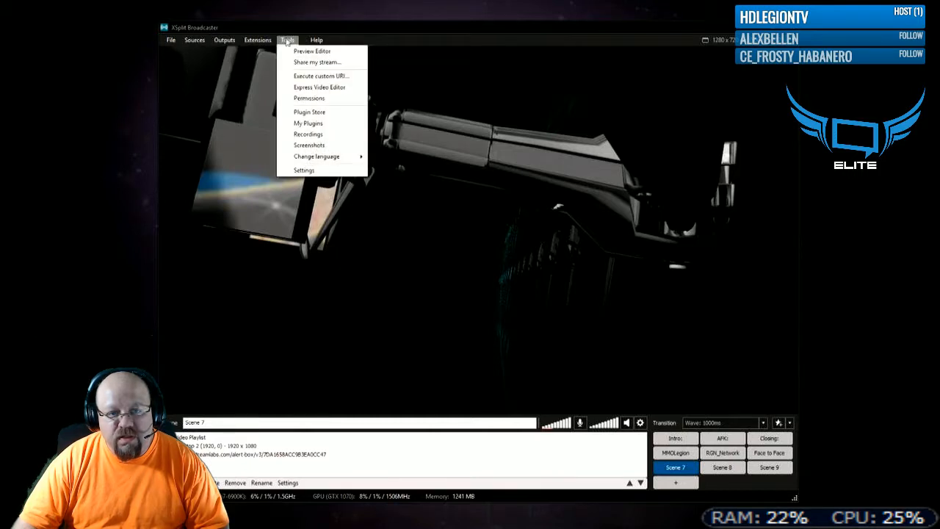
{"action": "left_click", "coordinate": [302, 171]}
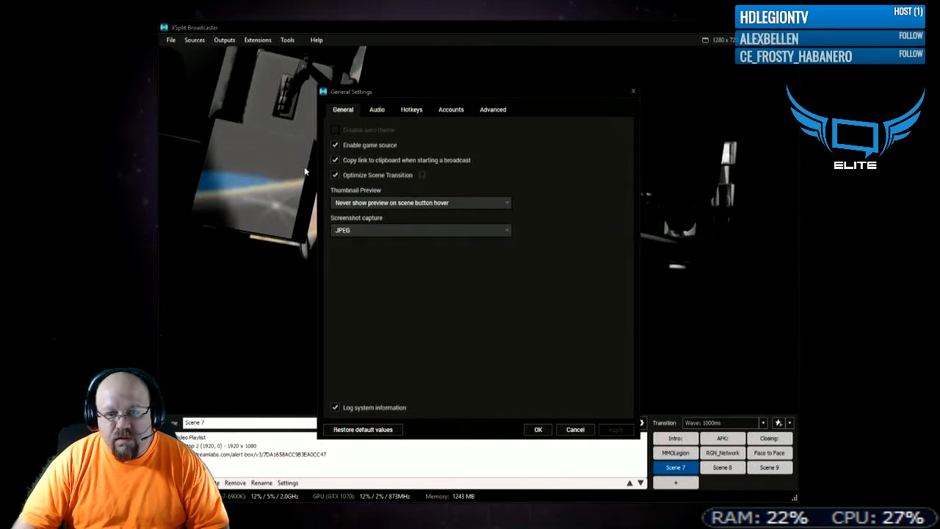
{"action": "left_click", "coordinate": [412, 112]}
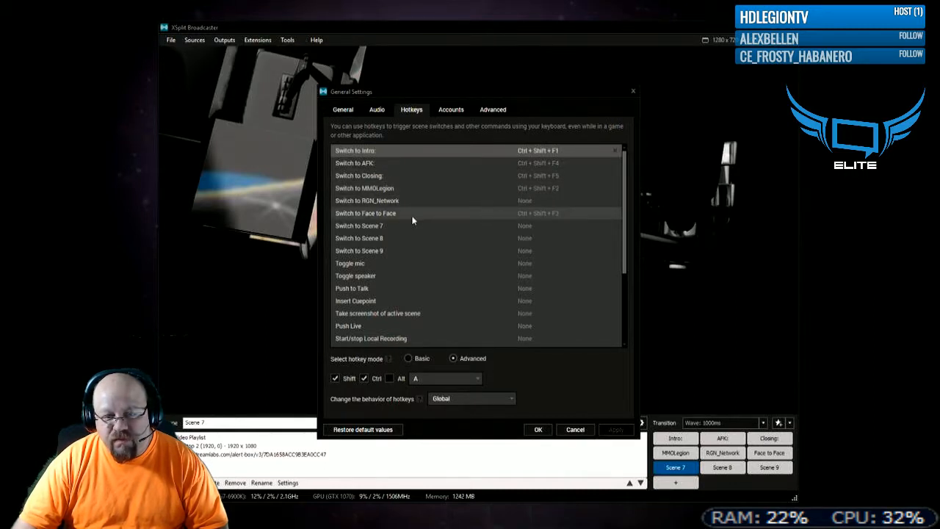
{"action": "left_click", "coordinate": [633, 93]}
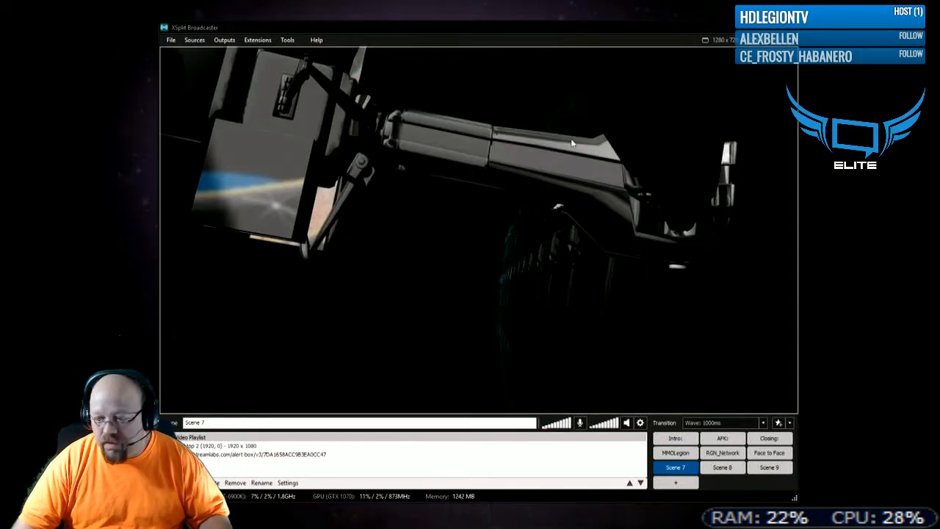
- Return to Stream Deck and check the hotkeys assigned to the Intro and HDLegionTV scene keys
{"action": "key", "text": "alt+Tab"}
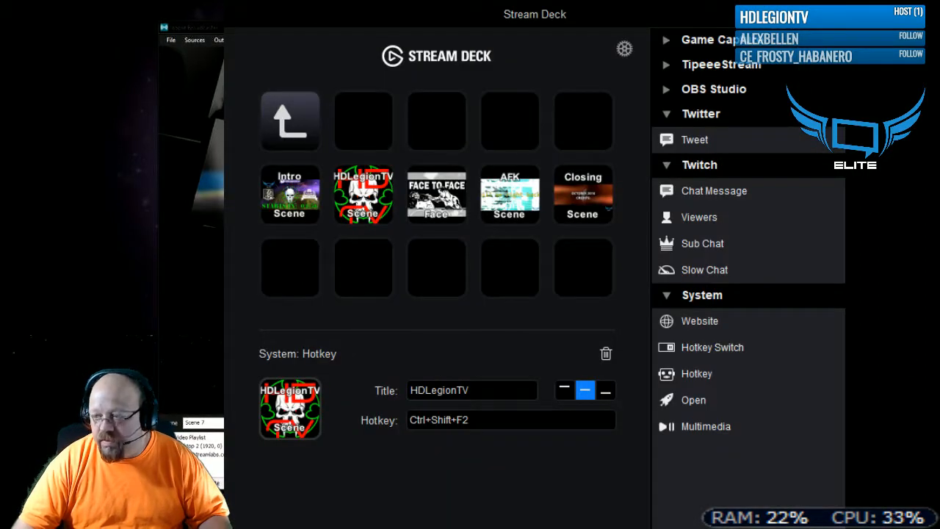
{"action": "left_click", "coordinate": [311, 190]}
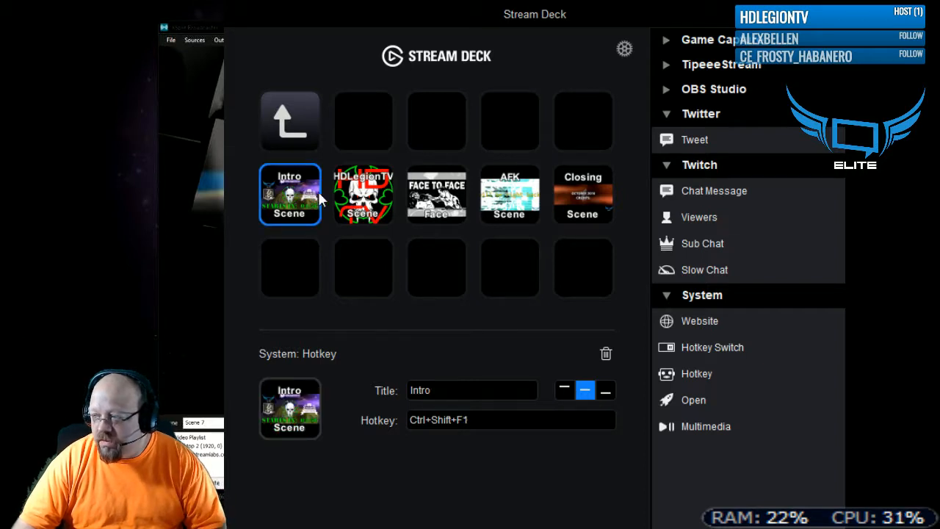
{"action": "left_click", "coordinate": [385, 198]}
- Place a Hotkey action on the empty key above Face to Face, and delete it again
{"action": "left_click_drag", "start_coordinate": [720, 373], "coordinate": [450, 130]}
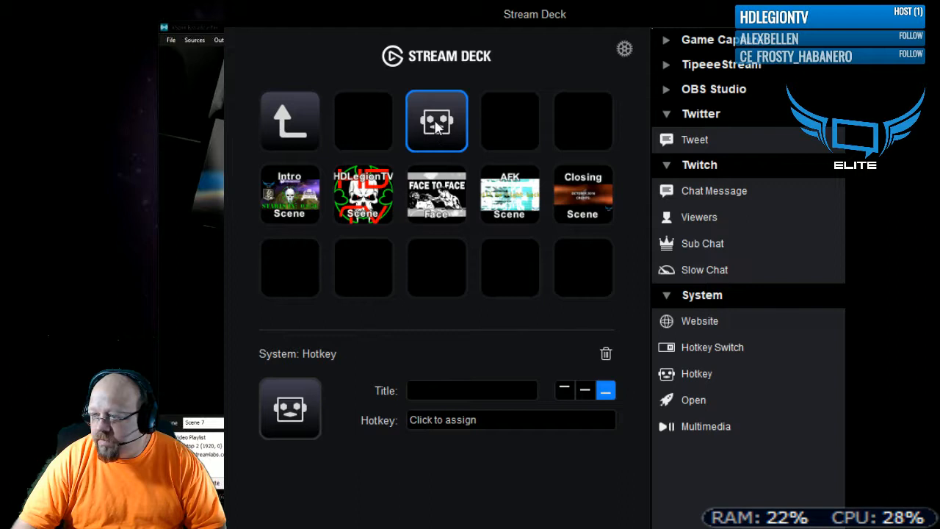
{"action": "left_click", "coordinate": [436, 130]}
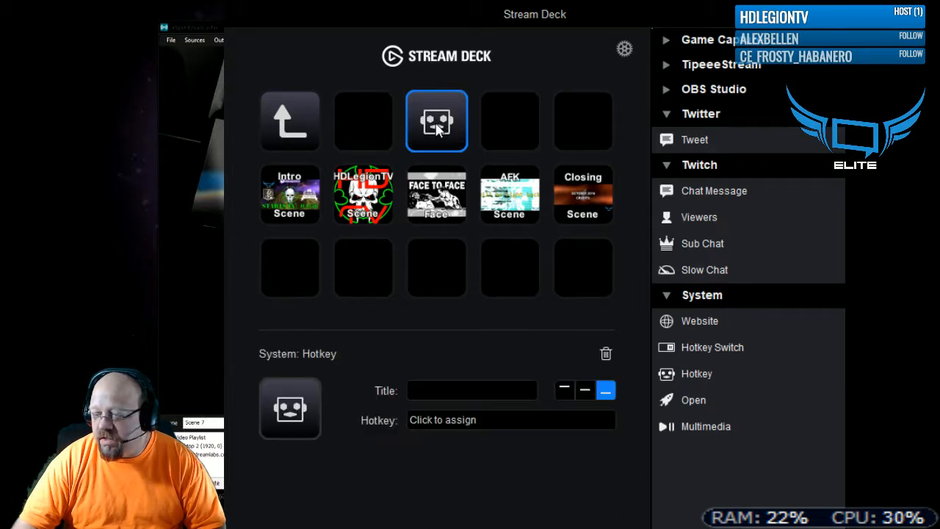
{"action": "mouse_move", "coordinate": [437, 133]}
{"action": "left_mouse_down"}
{"action": "mouse_move", "coordinate": [347, 187]}
{"action": "mouse_move", "coordinate": [441, 143]}
{"action": "mouse_move", "coordinate": [437, 130]}
{"action": "left_mouse_up"}
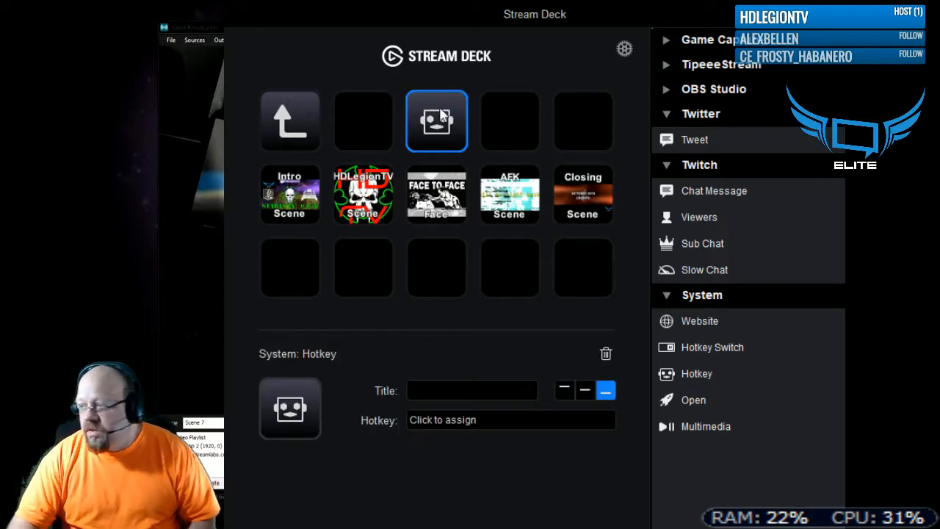
{"action": "left_click_drag", "start_coordinate": [440, 126], "coordinate": [450, 127]}
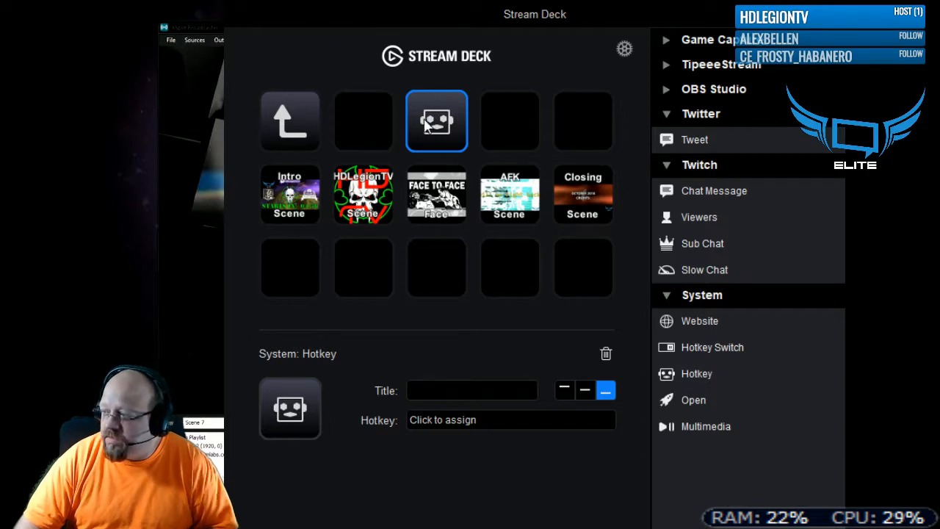
{"action": "left_click", "coordinate": [605, 354]}
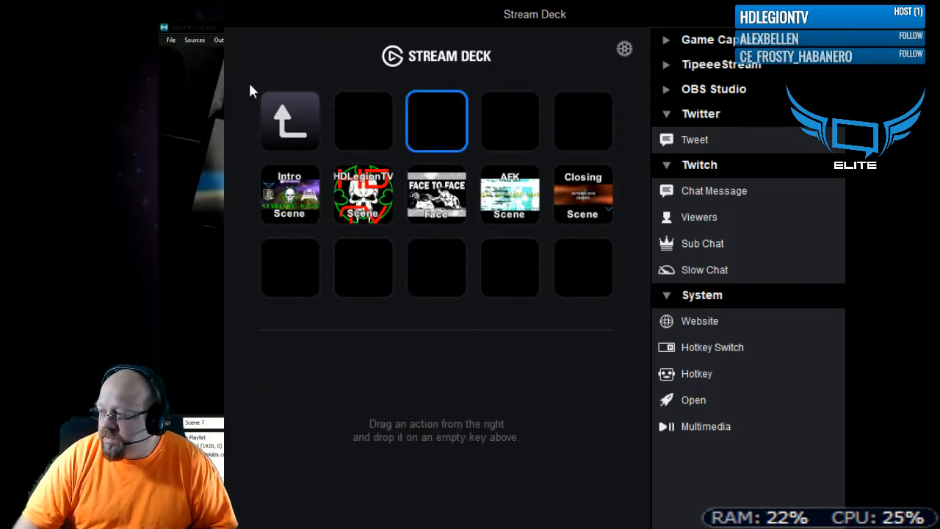
- Return to the main key page and open the purple Twitch folder
{"action": "double_click", "coordinate": [301, 125]}
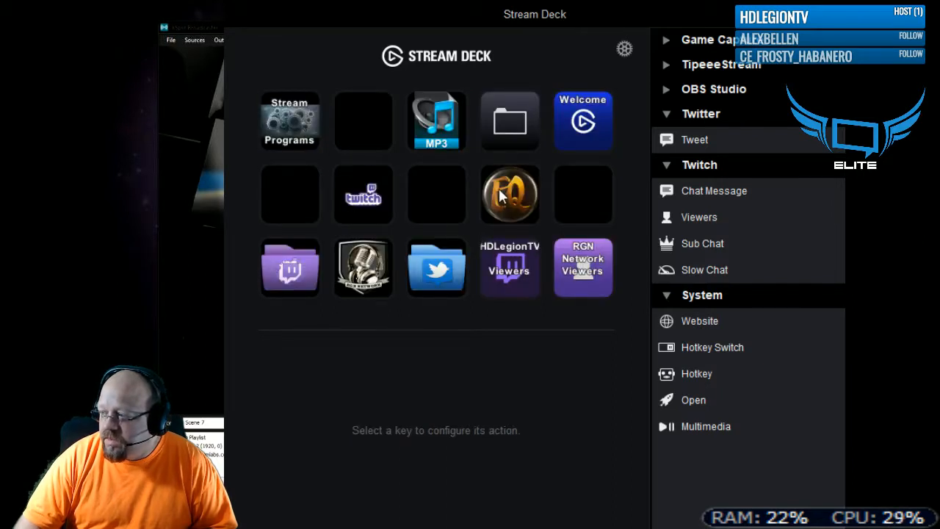
{"action": "double_click", "coordinate": [272, 288]}
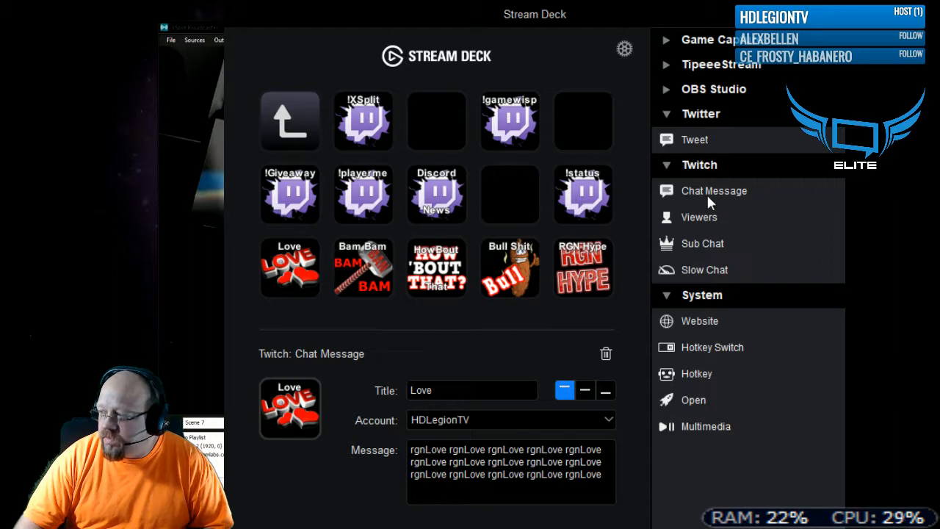
- Add a Chat Message action between !XSplit and !gamewisp with the message "rgnGhost rgnEye rgnLove rgnBambam rgnPush rgnMad rgnFeed"
{"action": "left_click_drag", "start_coordinate": [698, 189], "coordinate": [462, 128]}
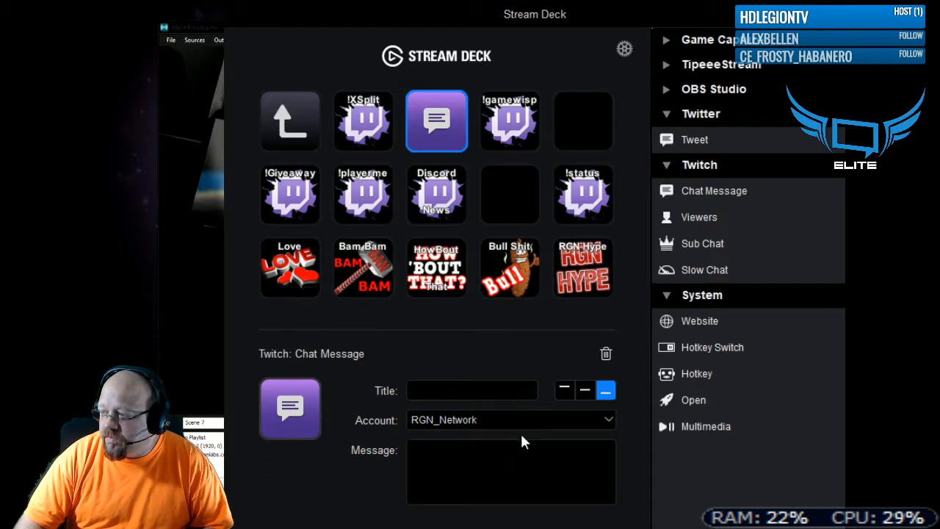
{"action": "left_click", "coordinate": [623, 50]}
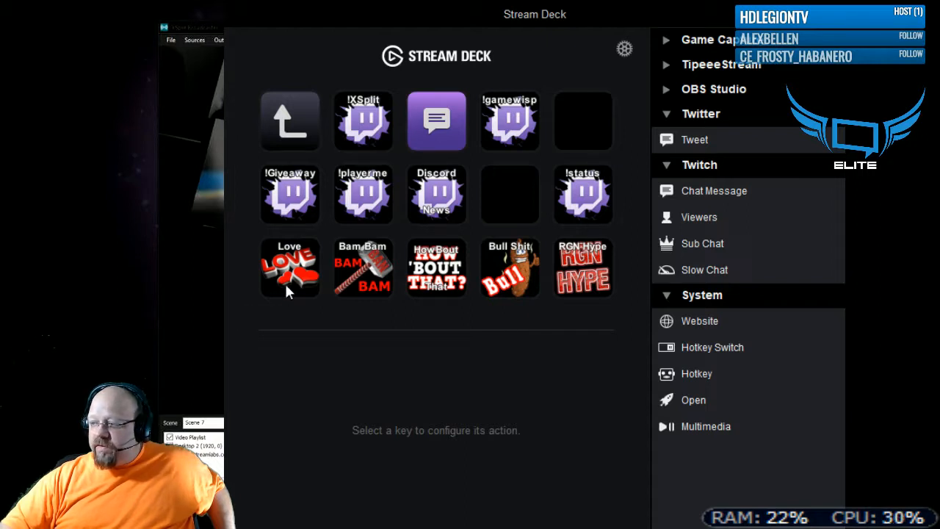
{"action": "left_click", "coordinate": [455, 127]}
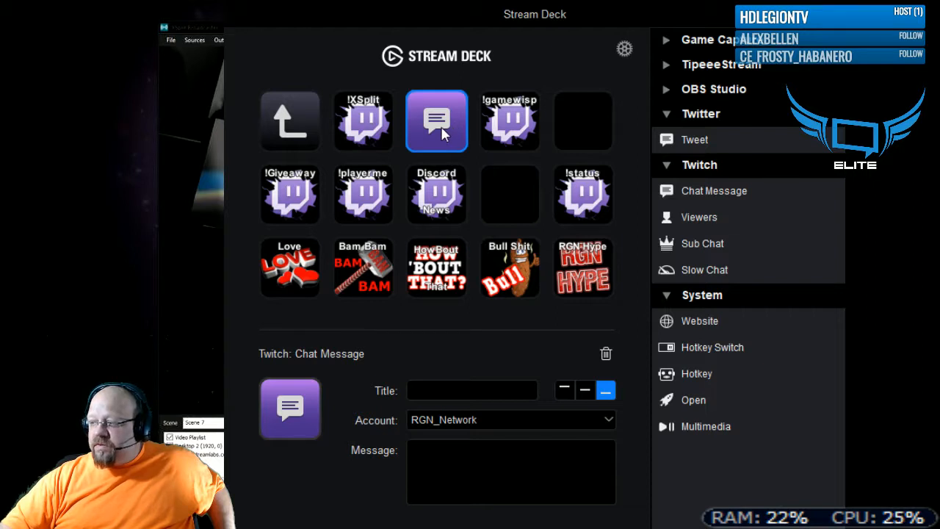
{"action": "left_click_drag", "start_coordinate": [442, 125], "coordinate": [441, 125]}
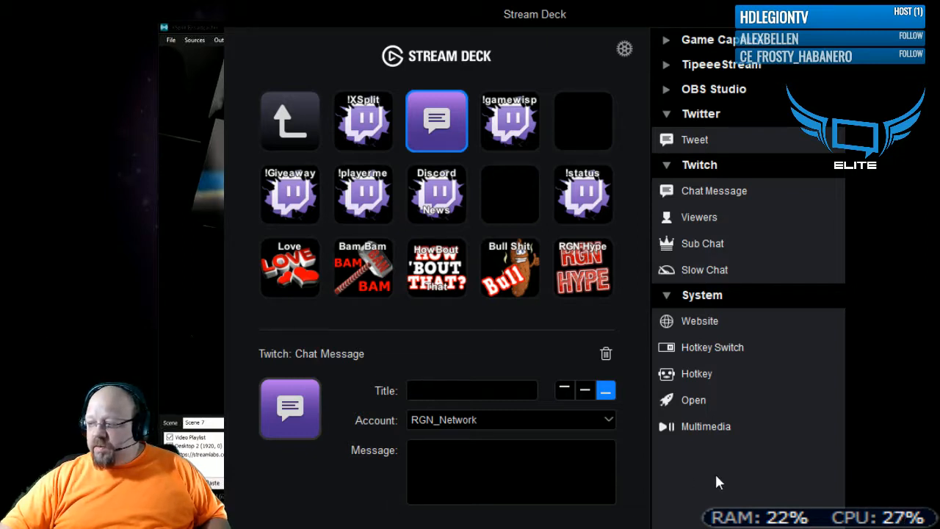
{"action": "left_click", "coordinate": [499, 470]}
{"action": "type", "text": "rgnGhost rgnEye rgnLove rgnBambam rgnPush rgnMad rgnFeed"}
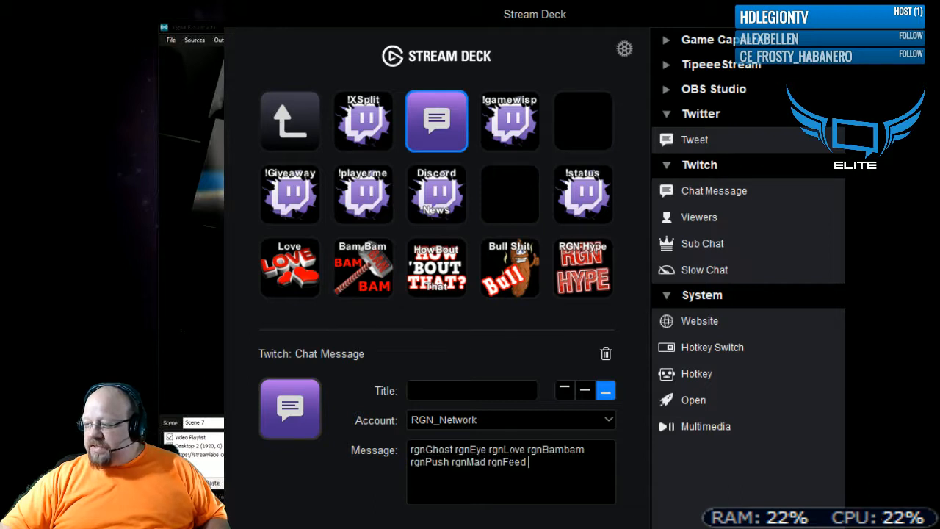
- Give the new Chat Message key the yellow sails icon and the top-aligned title yolo, and delete the key again
{"action": "left_click", "coordinate": [489, 391]}
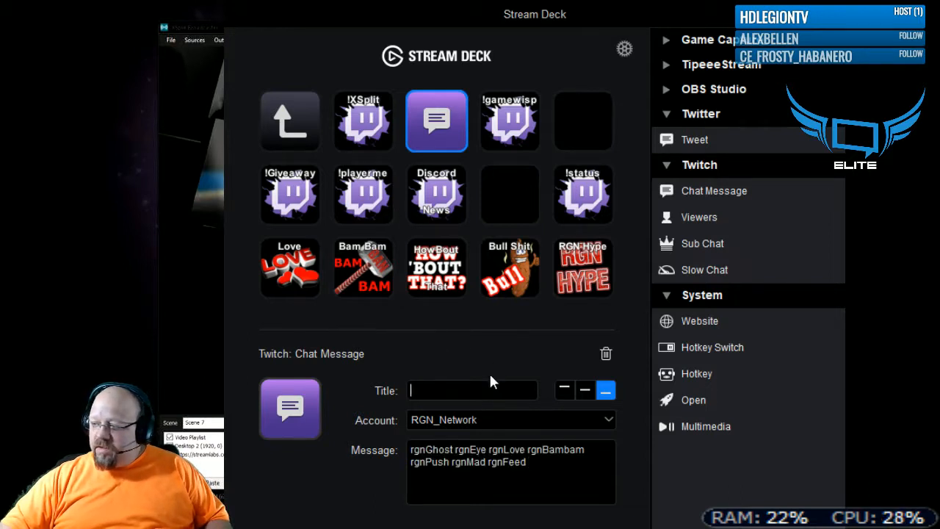
{"action": "left_click", "coordinate": [294, 413]}
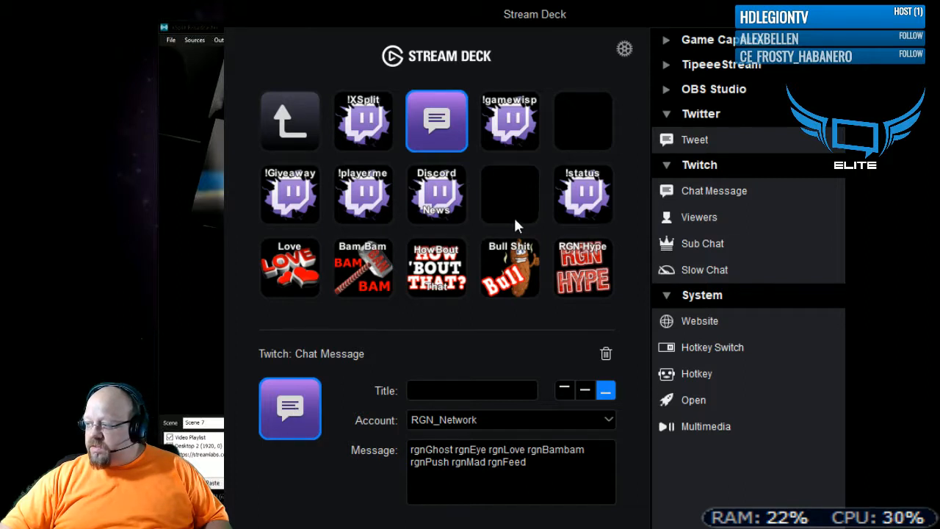
{"action": "left_click", "coordinate": [805, 414]}
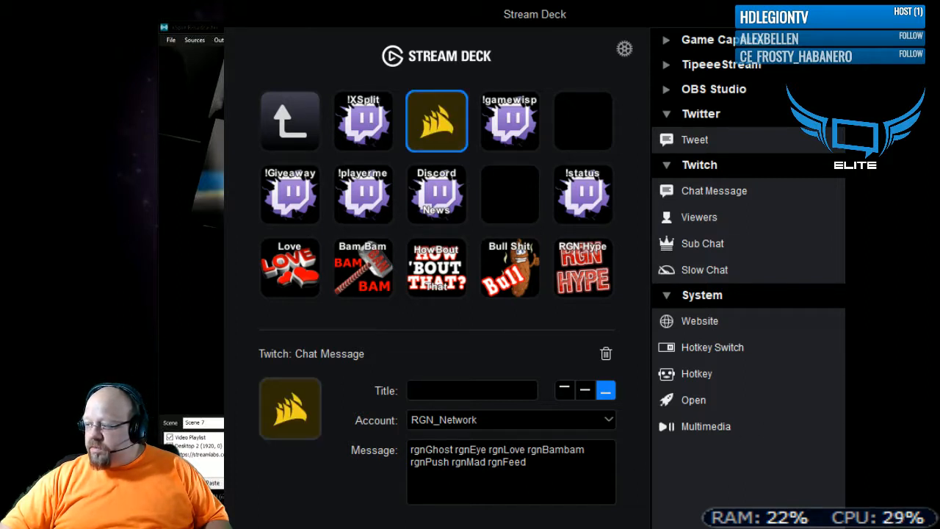
{"action": "type", "text": "yolo"}
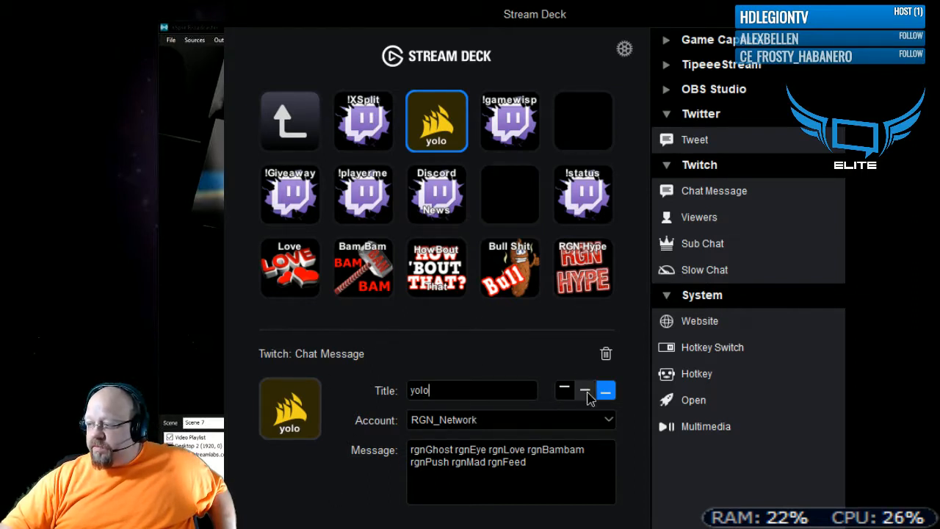
{"action": "left_click", "coordinate": [563, 389]}
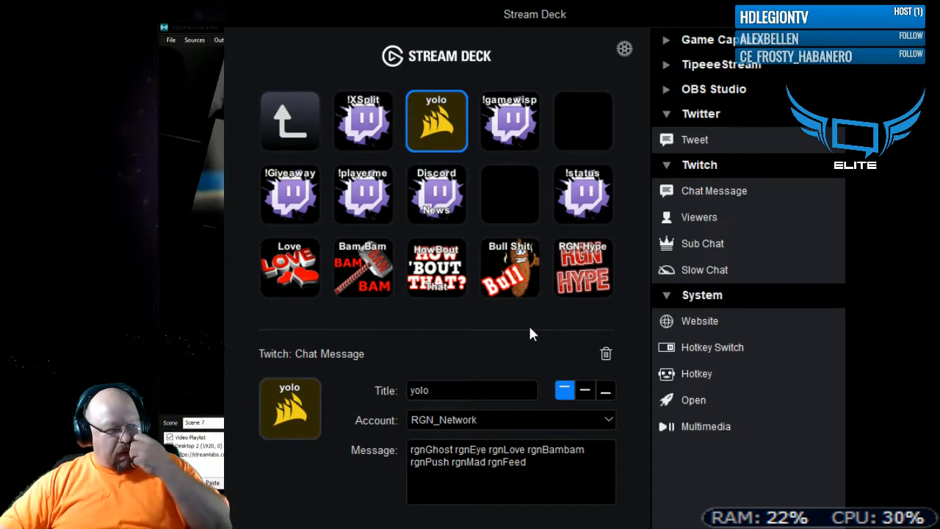
{"action": "left_click", "coordinate": [606, 353]}
- Set the Twitch account of the Bull Shit and HowBout That chat keys to RGN_Network
{"action": "left_click", "coordinate": [602, 255]}
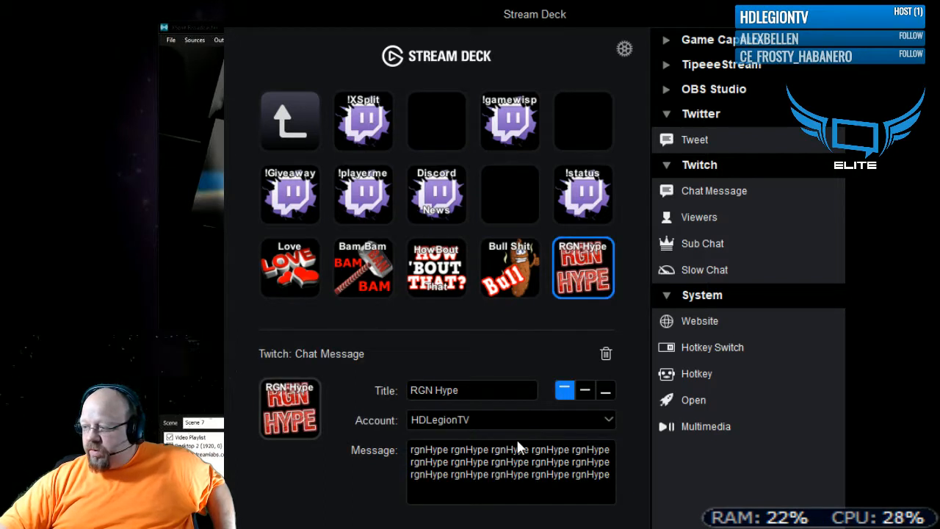
{"action": "left_click", "coordinate": [521, 277]}
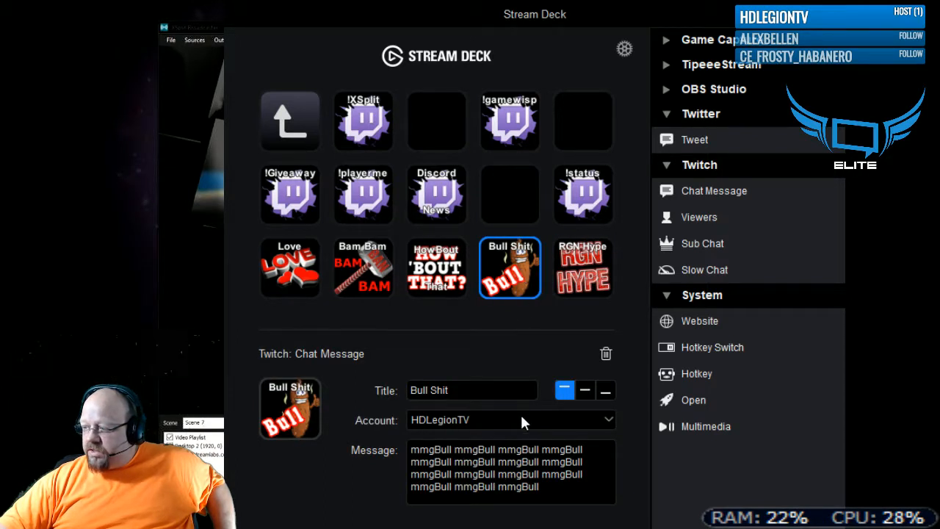
{"action": "scroll", "coordinate": [462, 422], "scroll_direction": "down", "scroll_amount": 1}
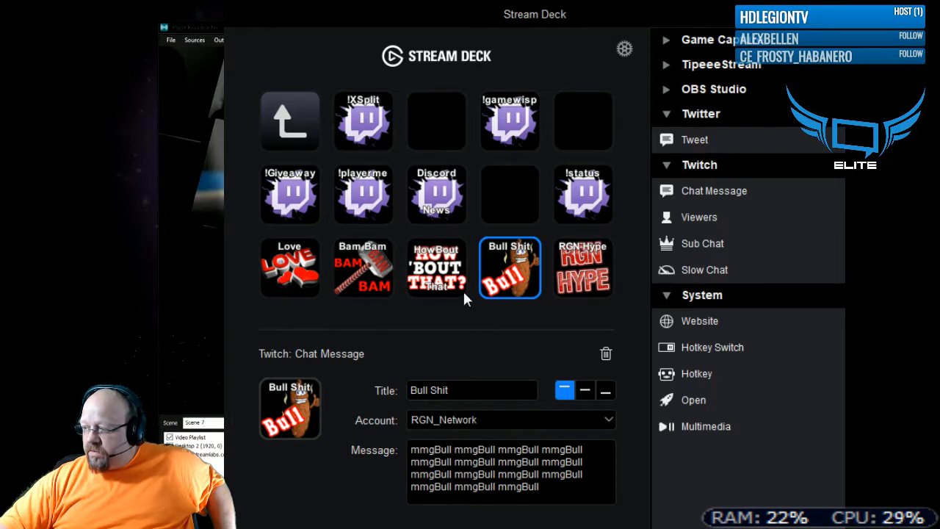
{"action": "left_click", "coordinate": [436, 281]}
{"action": "scroll", "coordinate": [480, 422], "scroll_direction": "down", "scroll_amount": 1}
- Set the Twitch account of the Bam Bam and Love chat keys to RGN_Network, and recheck the Bam Bam key
{"action": "left_click", "coordinate": [391, 290]}
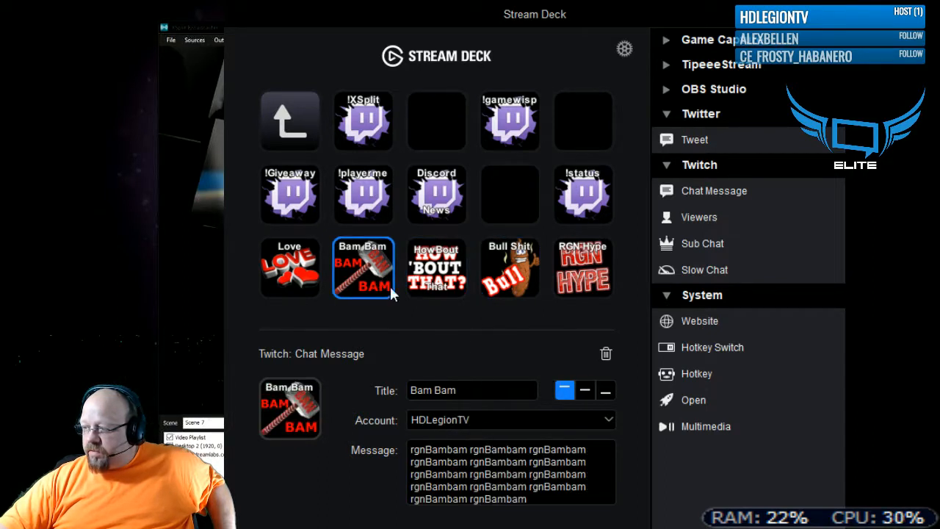
{"action": "left_click", "coordinate": [477, 441]}
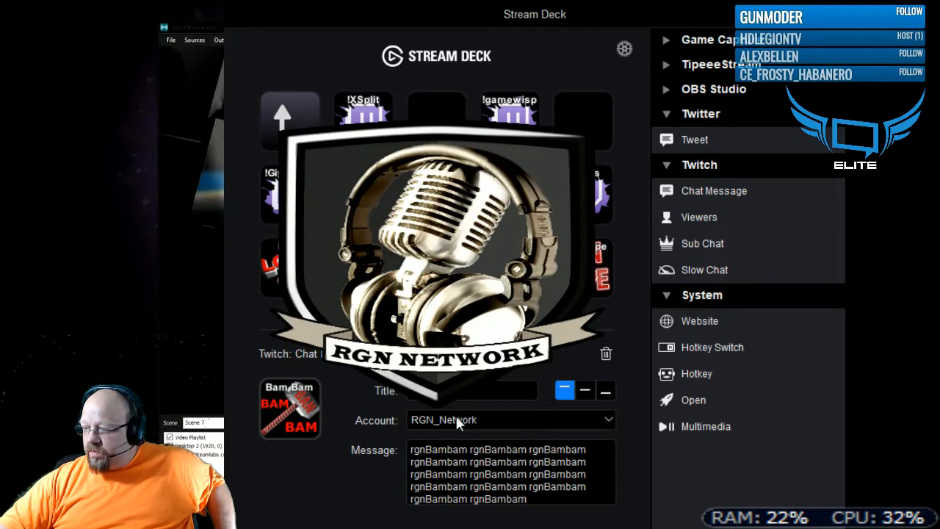
{"action": "left_click", "coordinate": [296, 272]}
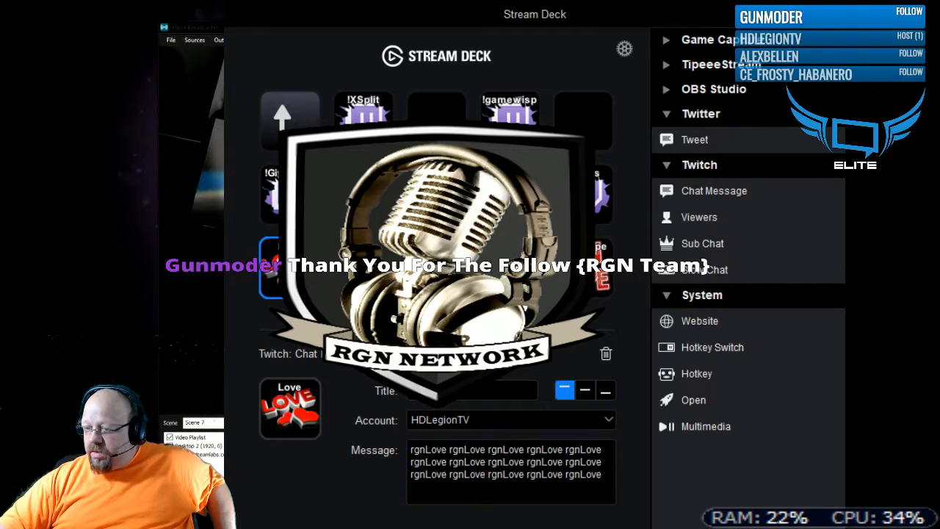
{"action": "left_click", "coordinate": [460, 442]}
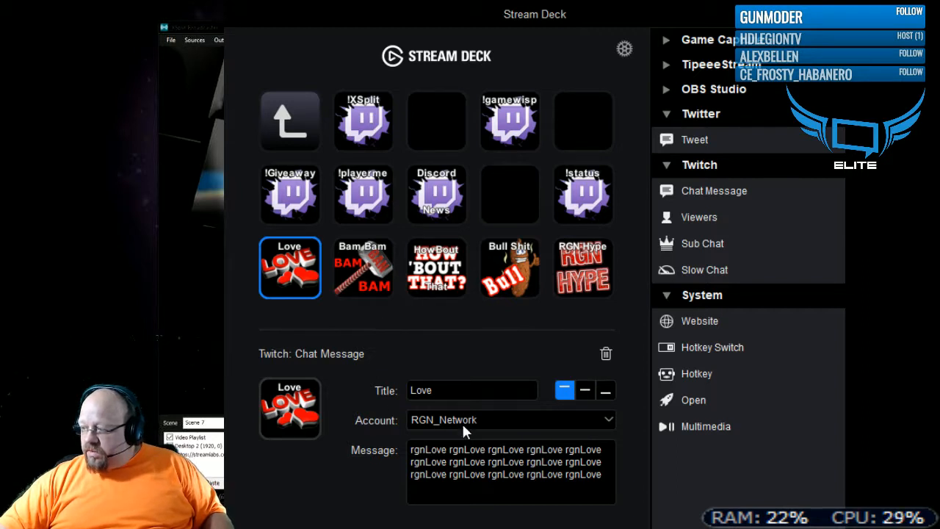
{"action": "left_click", "coordinate": [375, 288]}
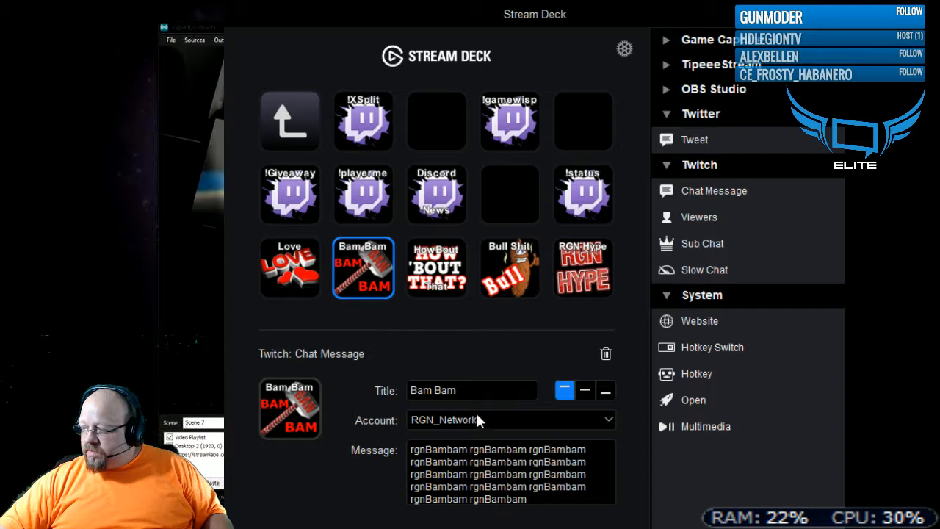
- Check the HowBout That key and reselect the Twitch accounts of the Bull Shit and RGN Hype keys, choosing HDLegionTV for RGN Hype
{"action": "left_click", "coordinate": [440, 283]}
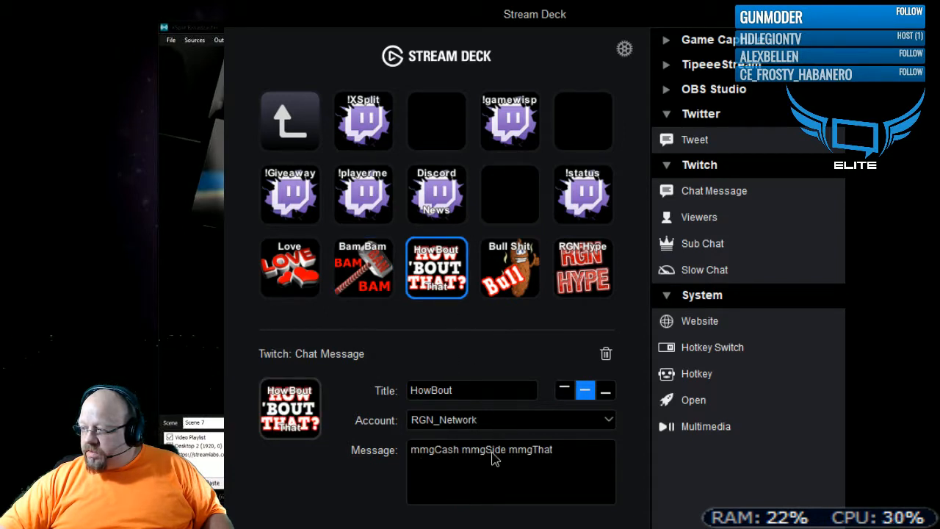
{"action": "left_click", "coordinate": [502, 285]}
{"action": "left_click", "coordinate": [503, 422]}
{"action": "left_click", "coordinate": [499, 451]}
{"action": "left_click", "coordinate": [545, 420]}
{"action": "left_click", "coordinate": [533, 450]}
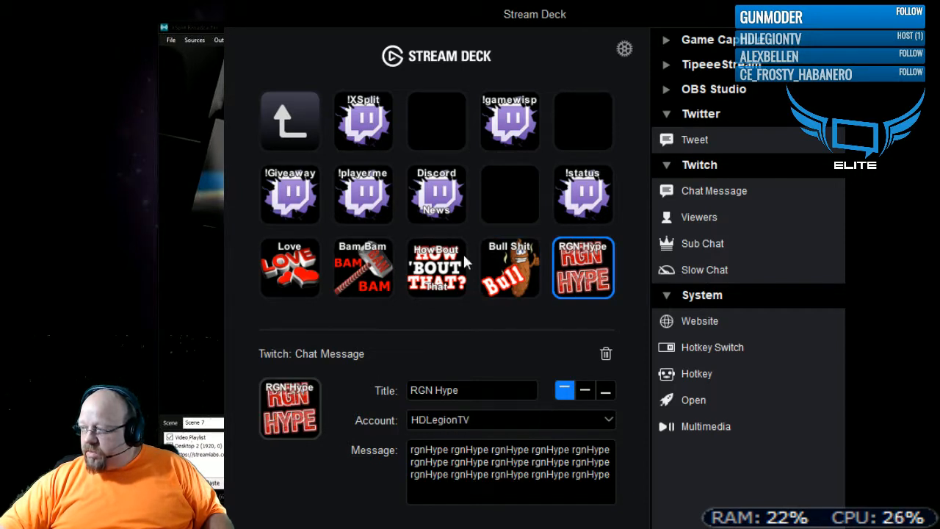
- Review the account and message settings of the !playerme, Discord News, !status and !Giveaway chat keys
{"action": "left_click", "coordinate": [360, 187]}
{"action": "left_click", "coordinate": [431, 214]}
{"action": "left_click", "coordinate": [569, 197]}
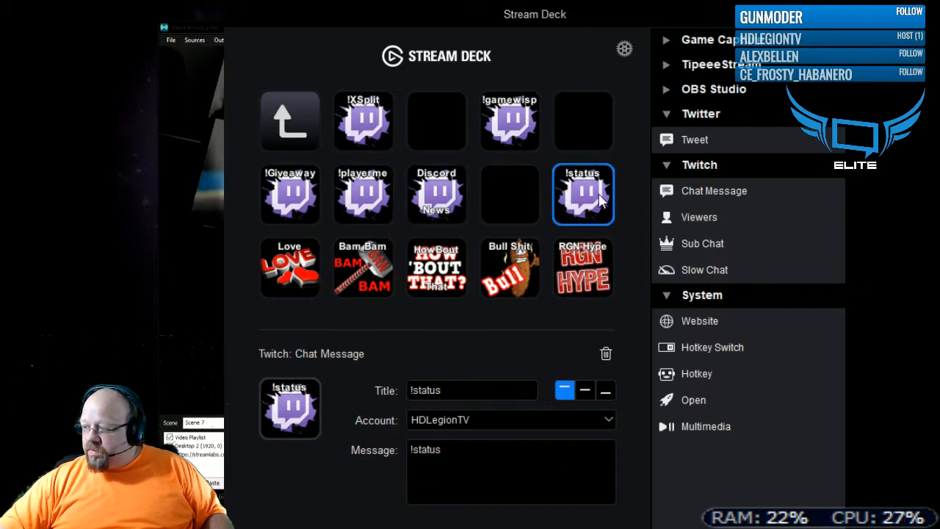
{"action": "left_click", "coordinate": [417, 200]}
{"action": "left_click", "coordinate": [361, 204]}
{"action": "left_click", "coordinate": [305, 206]}
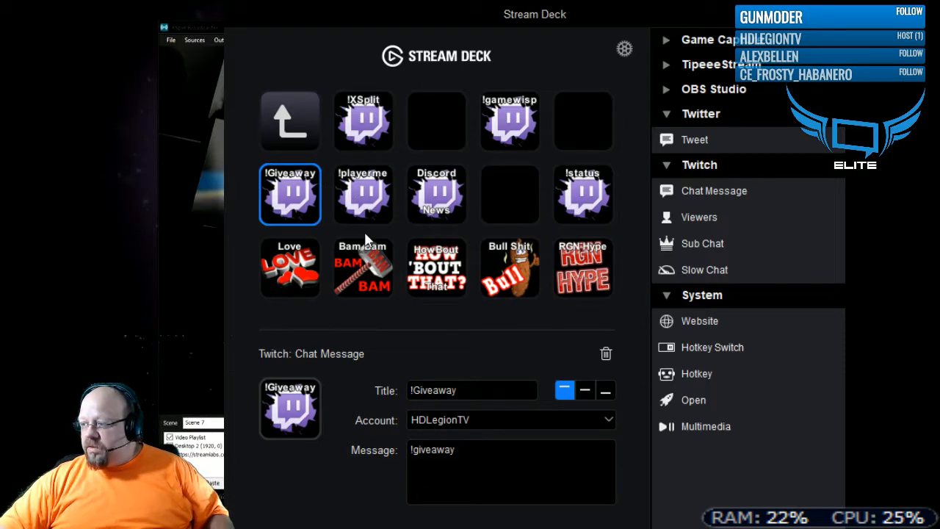
- Set the Twitch account of the !XSplit chat key to RGN_Network
{"action": "left_click", "coordinate": [371, 134]}
{"action": "left_click", "coordinate": [490, 424]}
{"action": "left_click", "coordinate": [486, 439]}
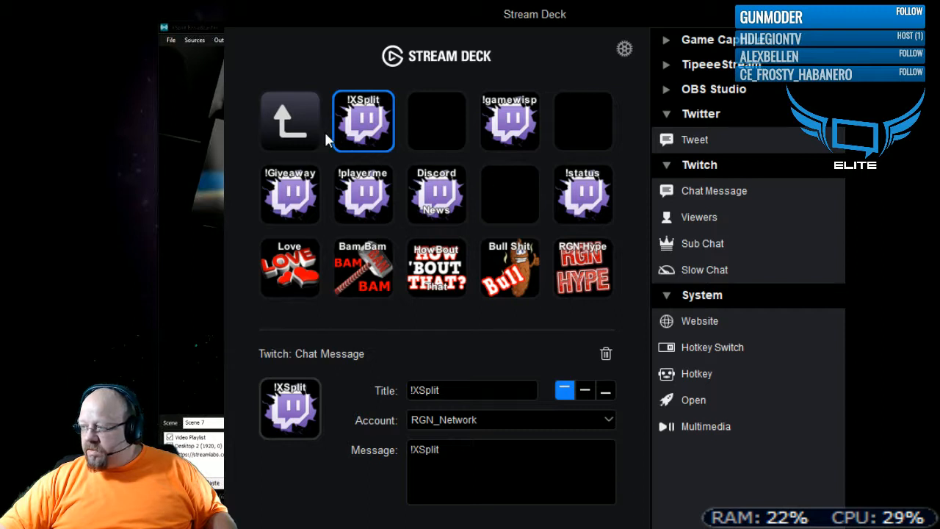
{"action": "left_click", "coordinate": [501, 455]}
- Leave the chat folder, look inside the untitled folder beside the Welcome key, and return to the main keys
{"action": "double_click", "coordinate": [307, 125]}
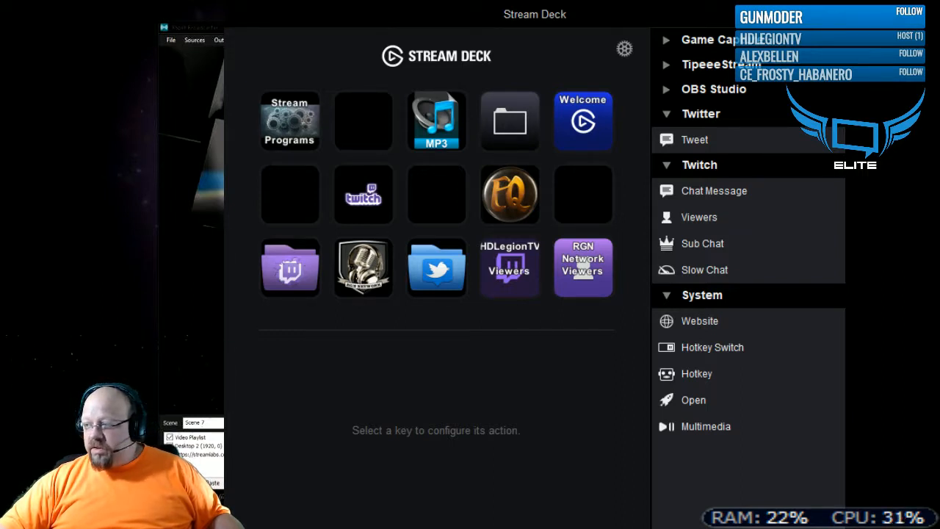
{"action": "left_click", "coordinate": [491, 122]}
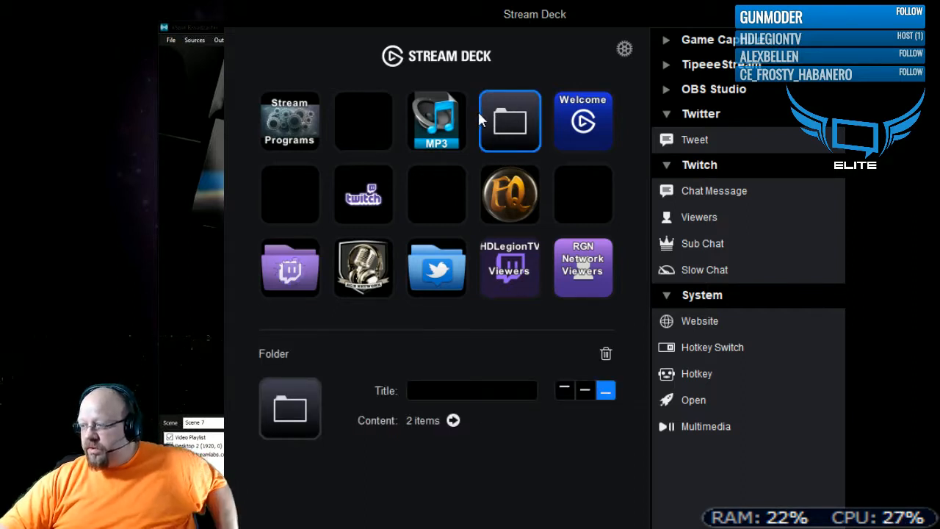
{"action": "double_click", "coordinate": [512, 124]}
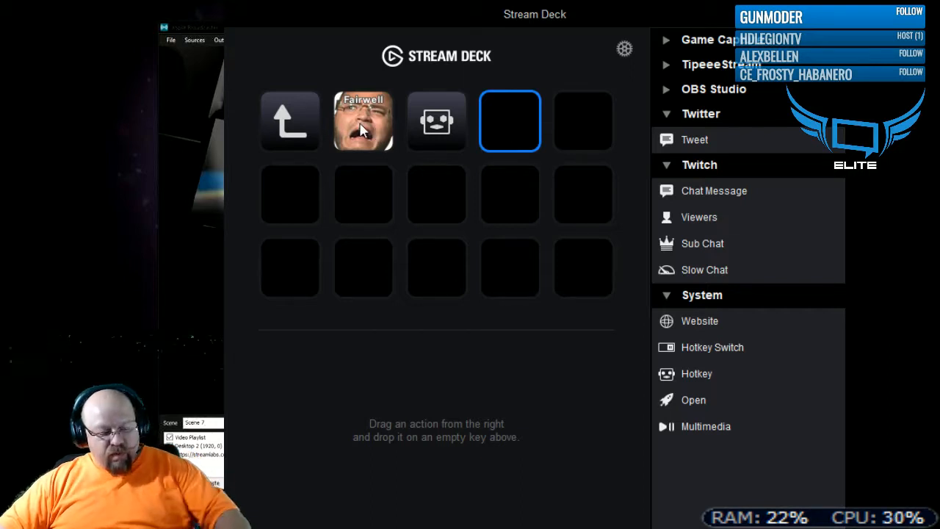
{"action": "left_click", "coordinate": [300, 137]}
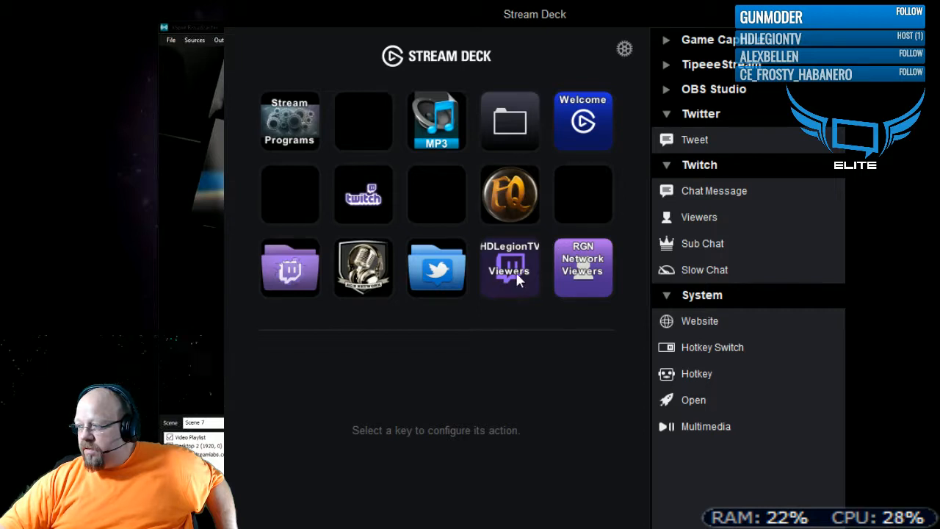
- Compare the Twitch account settings of the RGN Network Viewers and HDLegionTV Viewers keys
{"action": "left_click", "coordinate": [566, 286]}
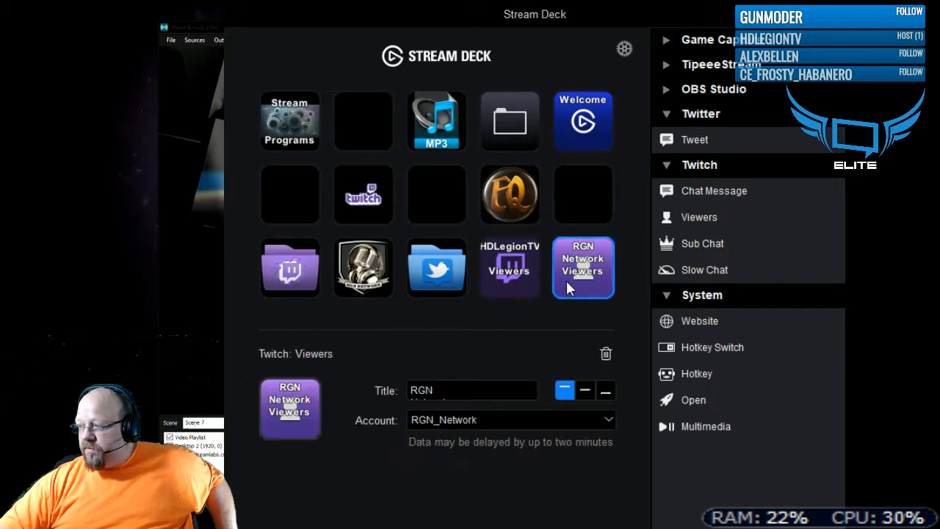
{"action": "left_click", "coordinate": [499, 276]}
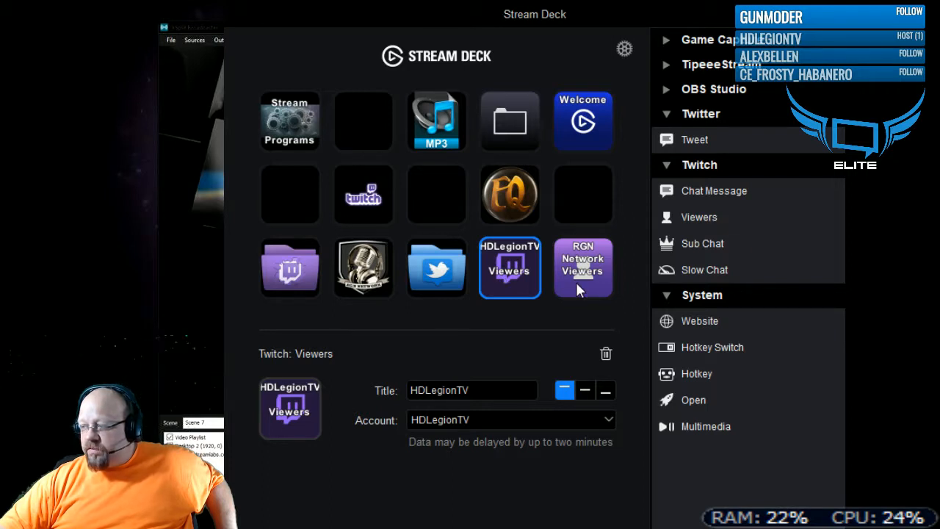
{"action": "left_click", "coordinate": [577, 285]}
{"action": "left_click", "coordinate": [516, 271]}
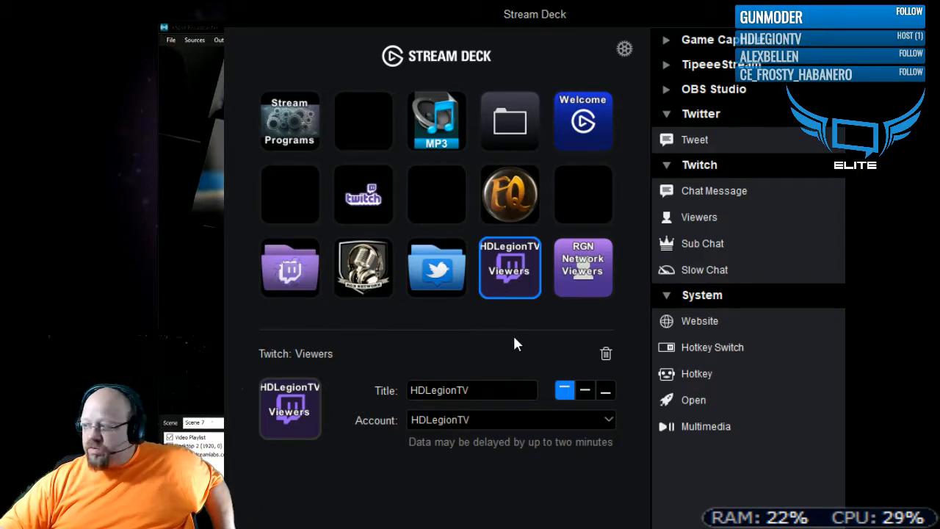
{"action": "double_click", "coordinate": [435, 279]}
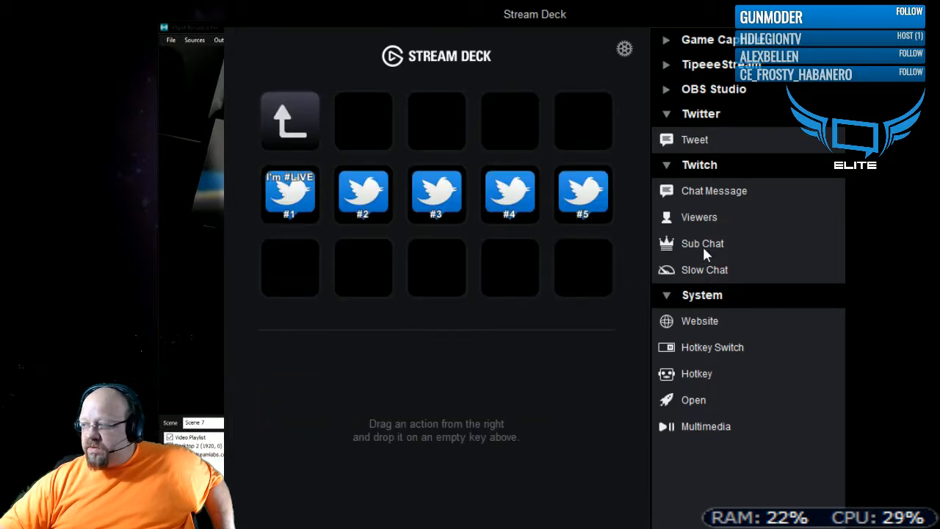
{"action": "left_click", "coordinate": [716, 111]}
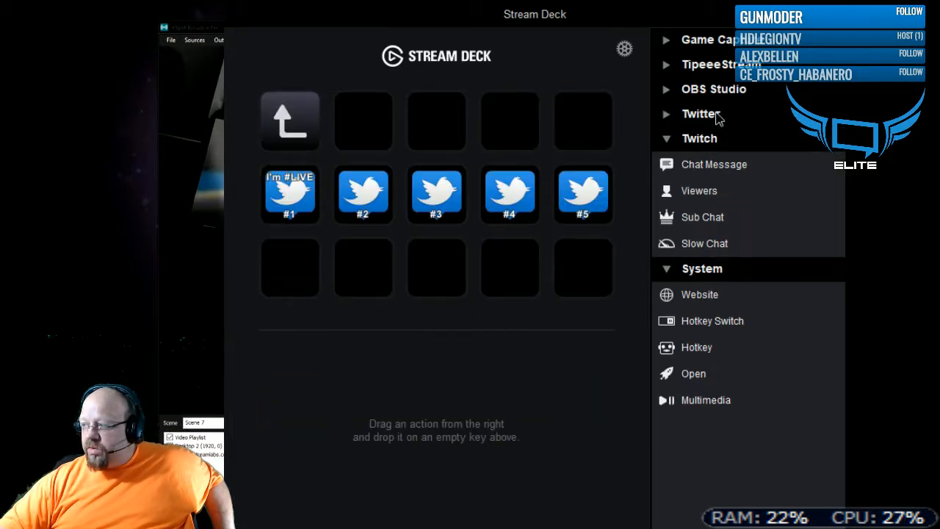
{"action": "left_click", "coordinate": [715, 111]}
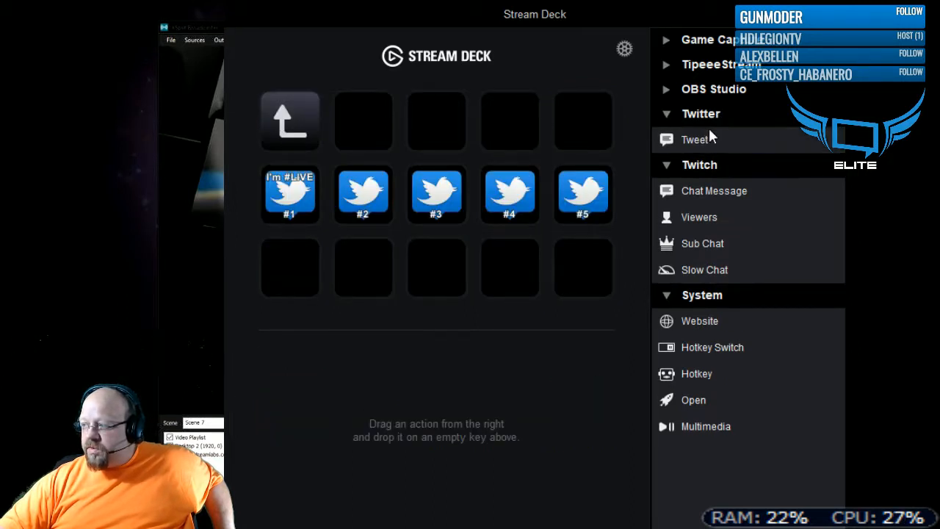
{"action": "left_click", "coordinate": [285, 208]}
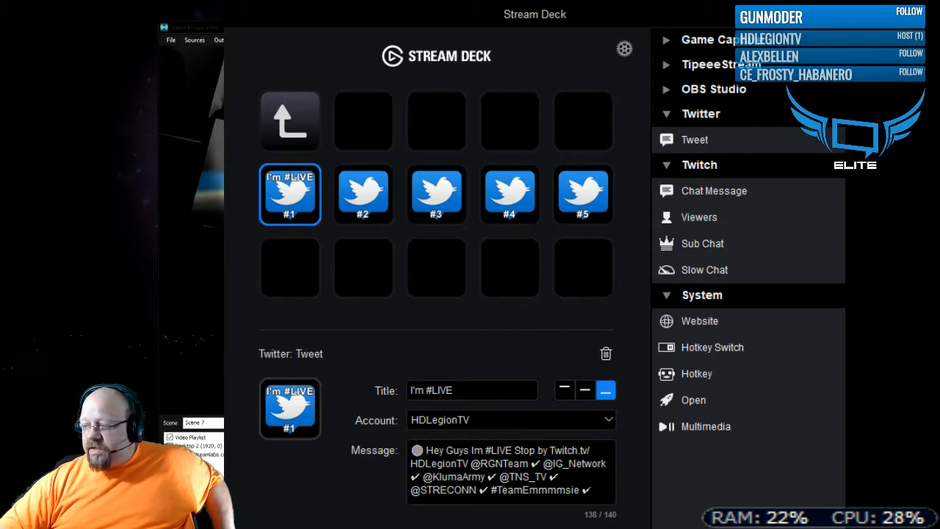
{"action": "left_click_drag", "start_coordinate": [593, 489], "coordinate": [403, 455]}
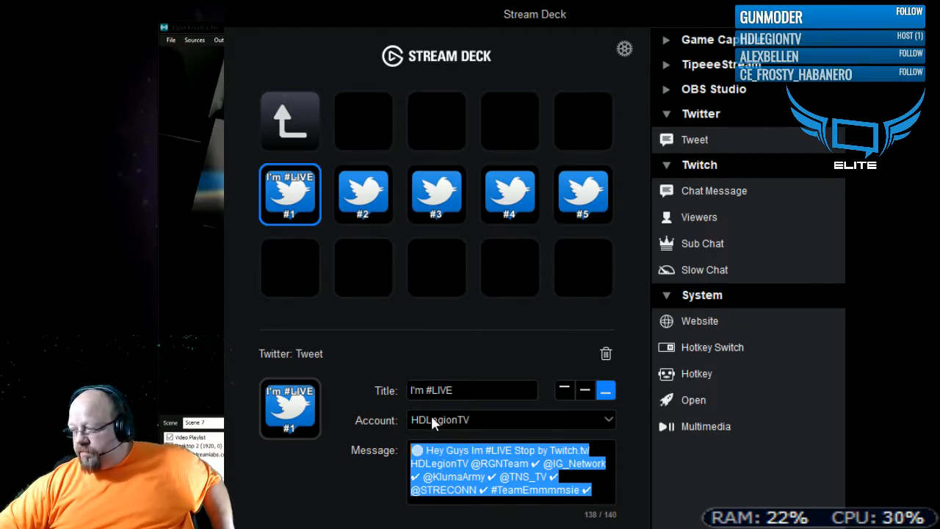
{"action": "left_click", "coordinate": [479, 489]}
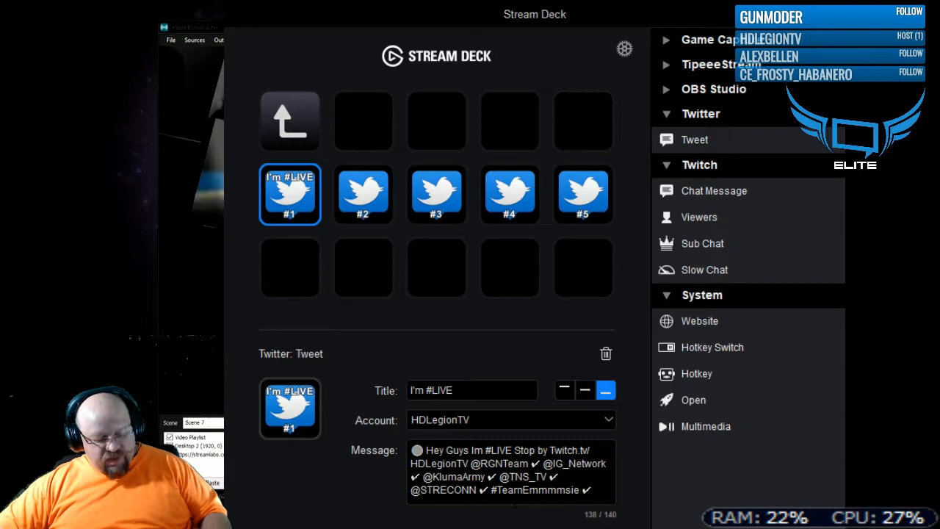
{"action": "type", "text": "TV"}
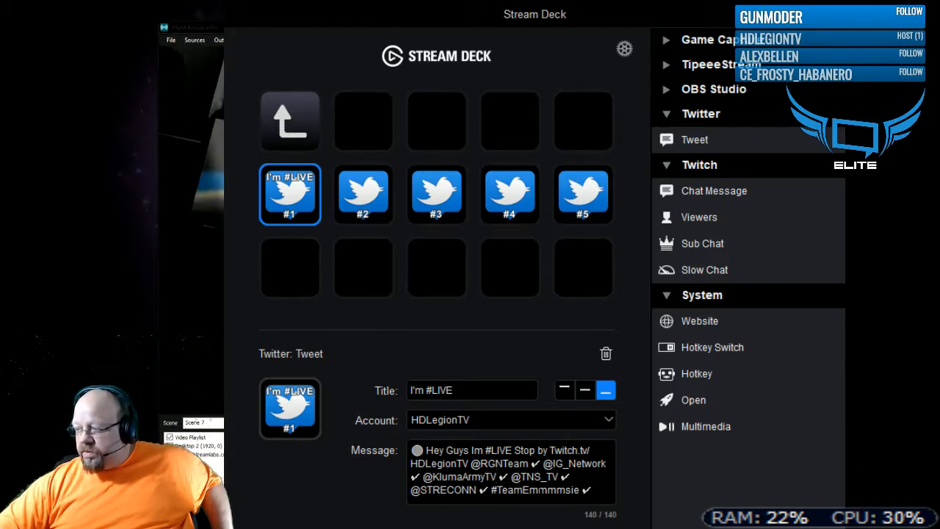
{"action": "left_click", "coordinate": [343, 194]}
{"action": "left_click", "coordinate": [485, 477]}
{"action": "type", "text": "TV"}
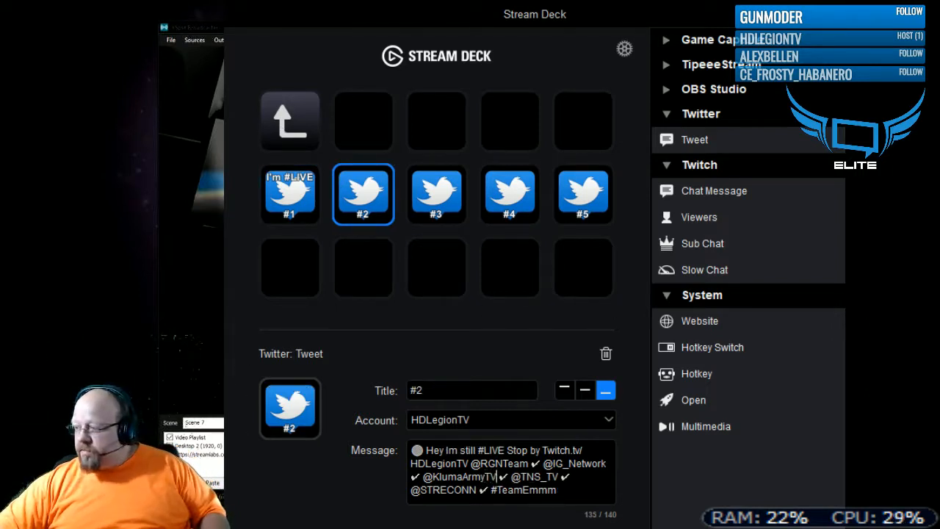
{"action": "left_click", "coordinate": [449, 183]}
{"action": "left_click", "coordinate": [489, 476]}
{"action": "type", "text": "V"}
{"action": "left_click", "coordinate": [493, 200]}
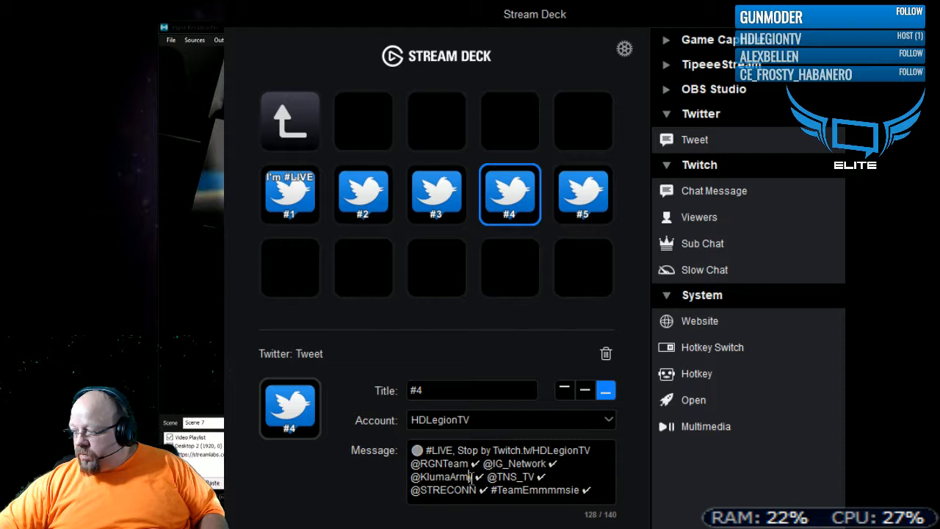
{"action": "left_click", "coordinate": [469, 476]}
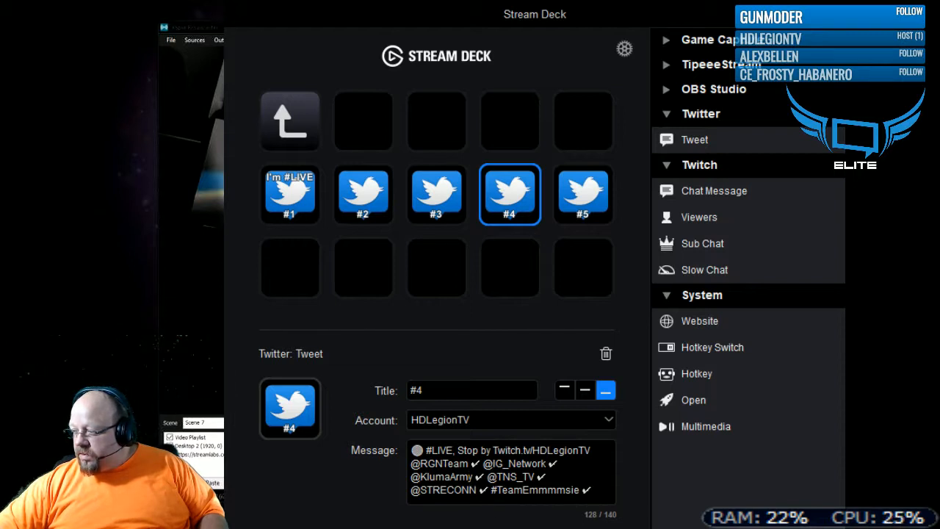
{"action": "left_click", "coordinate": [583, 210]}
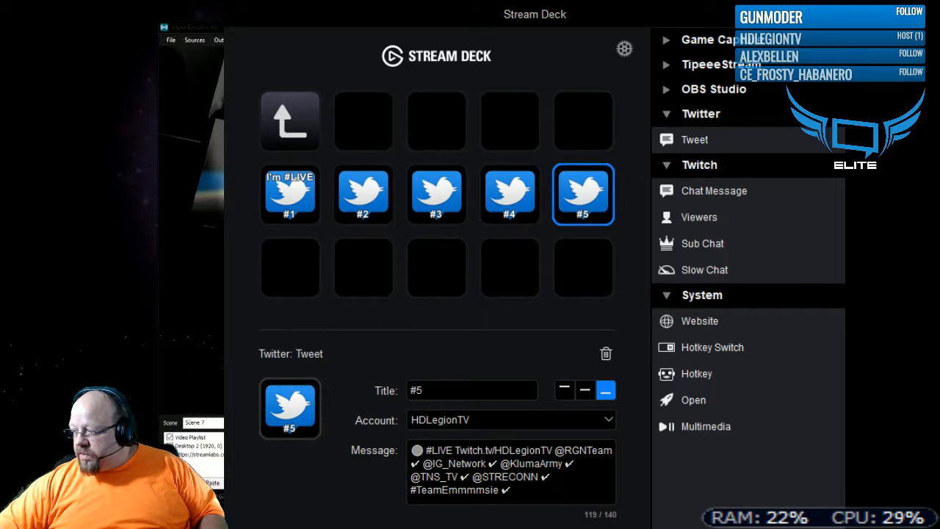
{"action": "type", "text": "TV"}
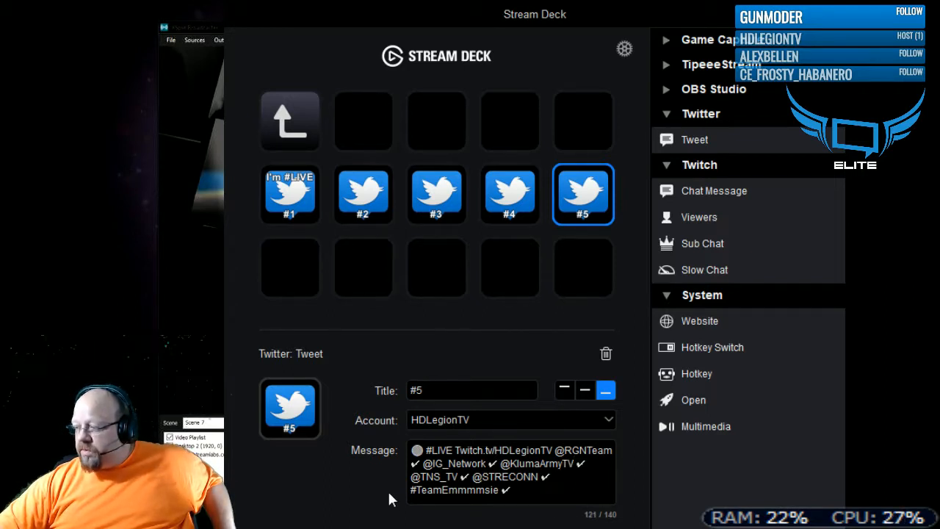
{"action": "left_click", "coordinate": [518, 302]}
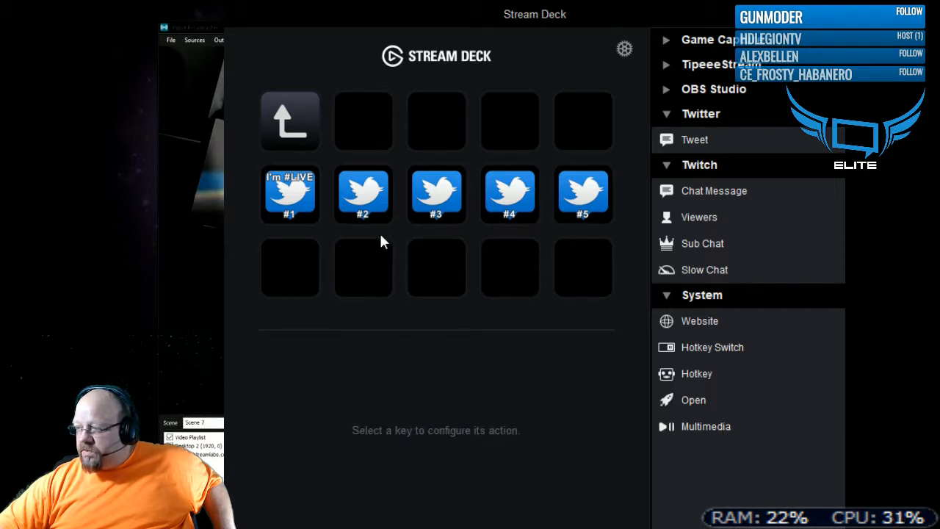
- Review the account and message of each of the five tweet keys, comparing their wording from #1 to #5
{"action": "left_click", "coordinate": [582, 214]}
{"action": "left_click", "coordinate": [508, 209]}
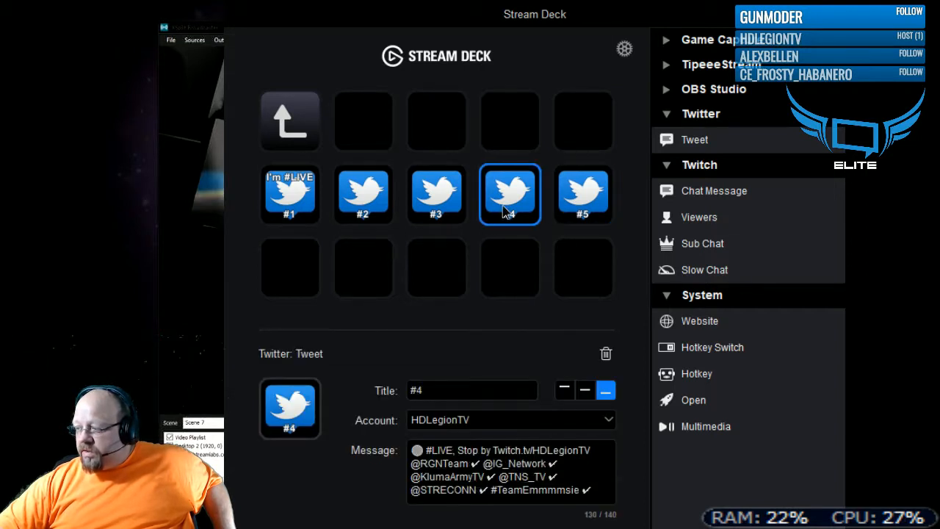
{"action": "left_click", "coordinate": [420, 219]}
{"action": "left_click", "coordinate": [342, 209]}
{"action": "left_click", "coordinate": [281, 213]}
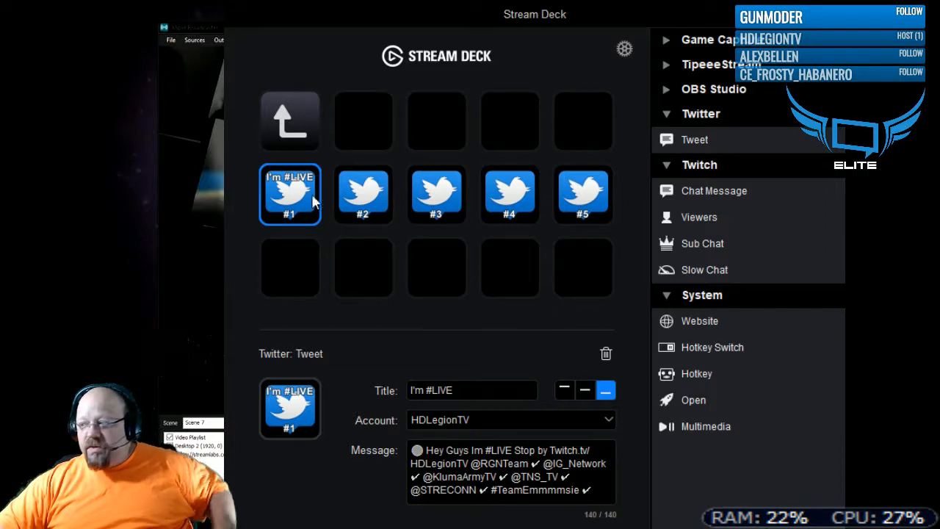
{"action": "left_click", "coordinate": [359, 209]}
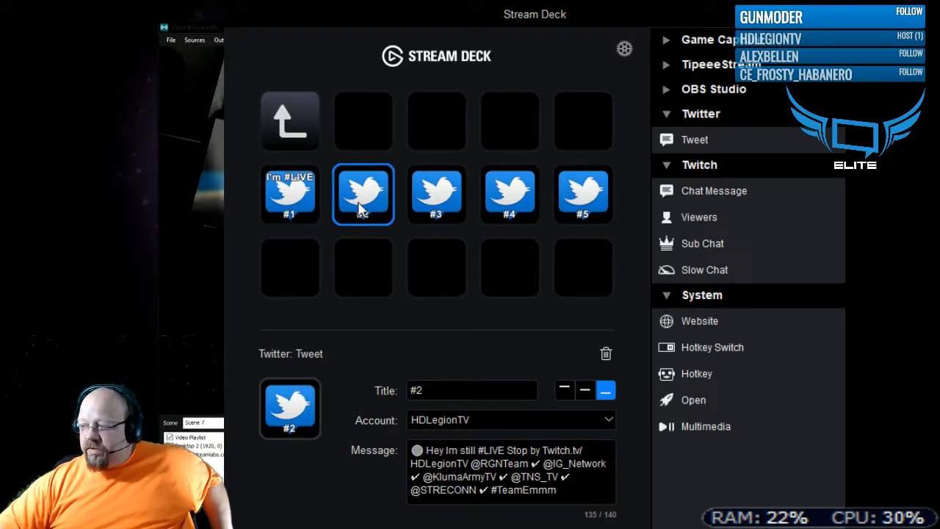
{"action": "left_click", "coordinate": [440, 213]}
{"action": "left_click", "coordinate": [504, 215]}
{"action": "left_click", "coordinate": [606, 207]}
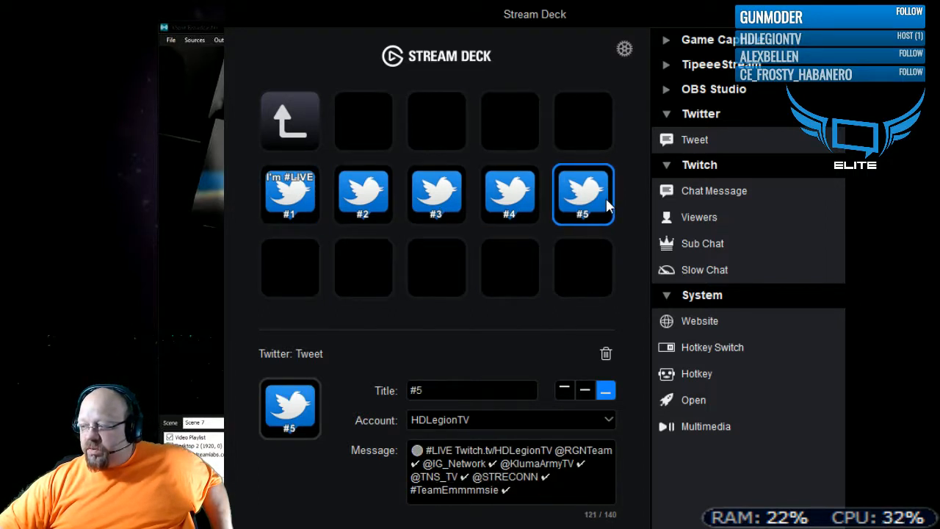
{"action": "left_click", "coordinate": [308, 210]}
{"action": "left_click", "coordinate": [382, 212]}
{"action": "left_click", "coordinate": [422, 213]}
{"action": "left_click", "coordinate": [471, 199]}
{"action": "left_click", "coordinate": [519, 214]}
{"action": "left_click", "coordinate": [564, 202]}
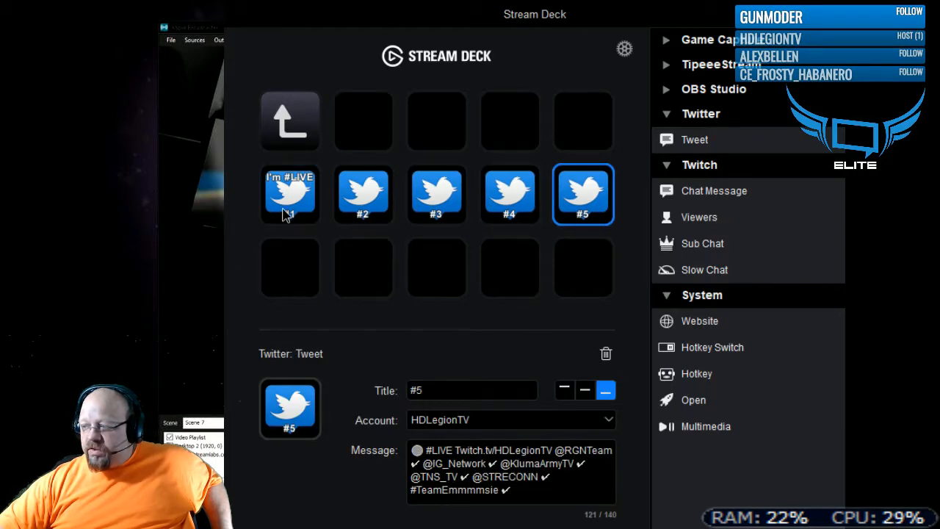
{"action": "left_click", "coordinate": [286, 213]}
{"action": "left_click", "coordinate": [382, 208]}
{"action": "left_click", "coordinate": [438, 208]}
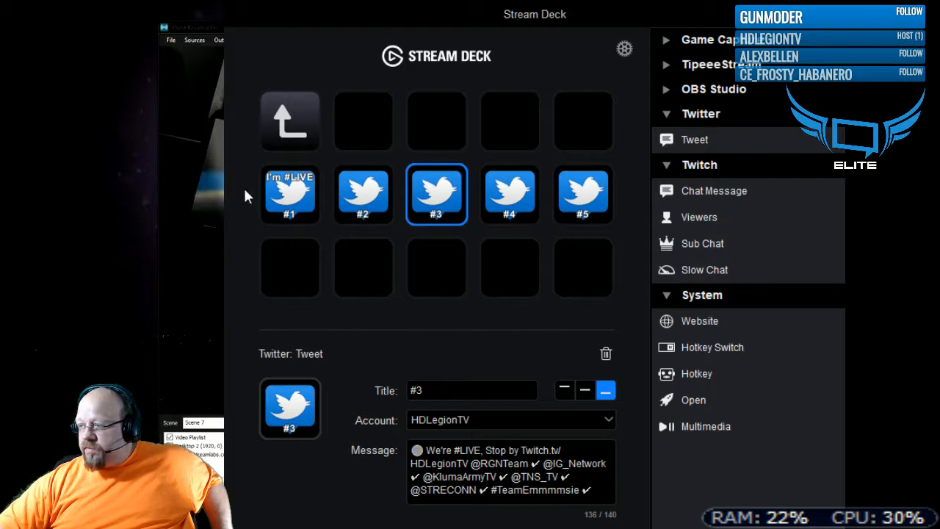
- Return to the main keys and examine the settings of the Welcome website key and the two Twitch viewers keys
{"action": "left_click", "coordinate": [296, 126]}
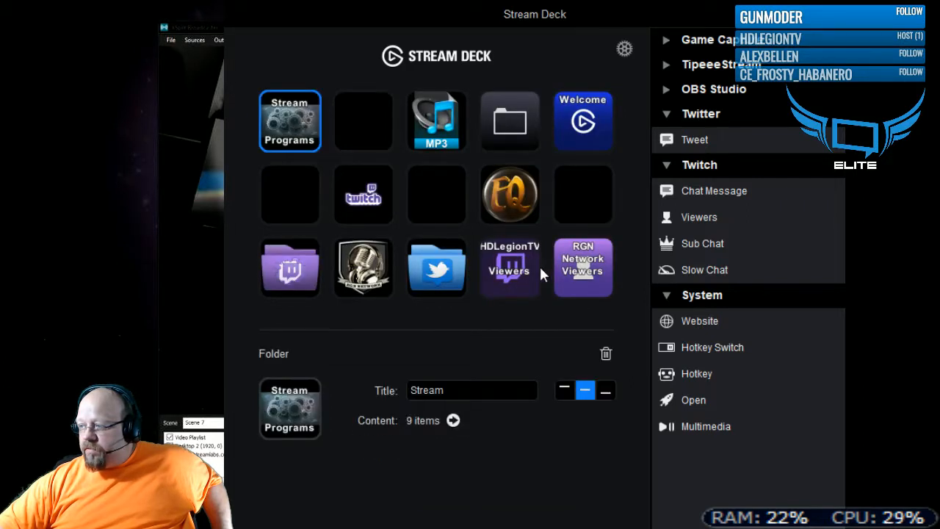
{"action": "left_click", "coordinate": [588, 127]}
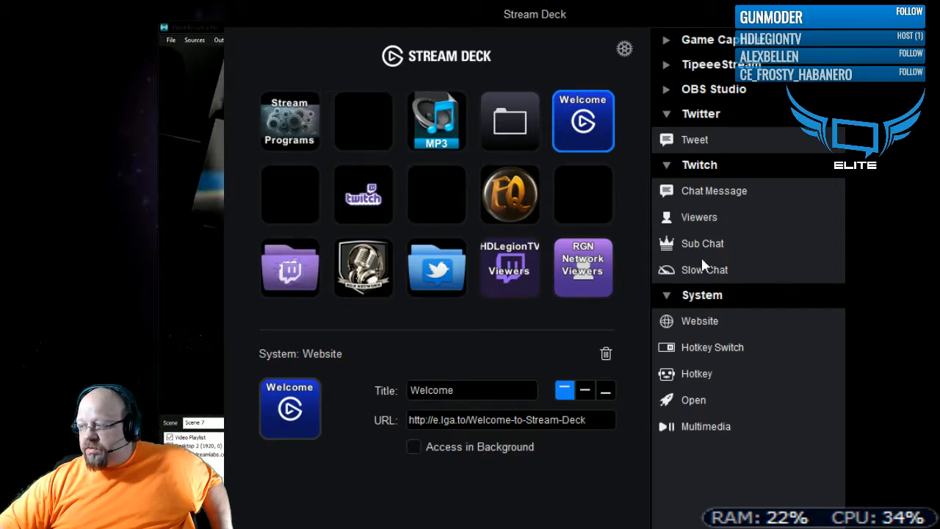
{"action": "left_click", "coordinate": [583, 278]}
{"action": "left_click", "coordinate": [512, 273]}
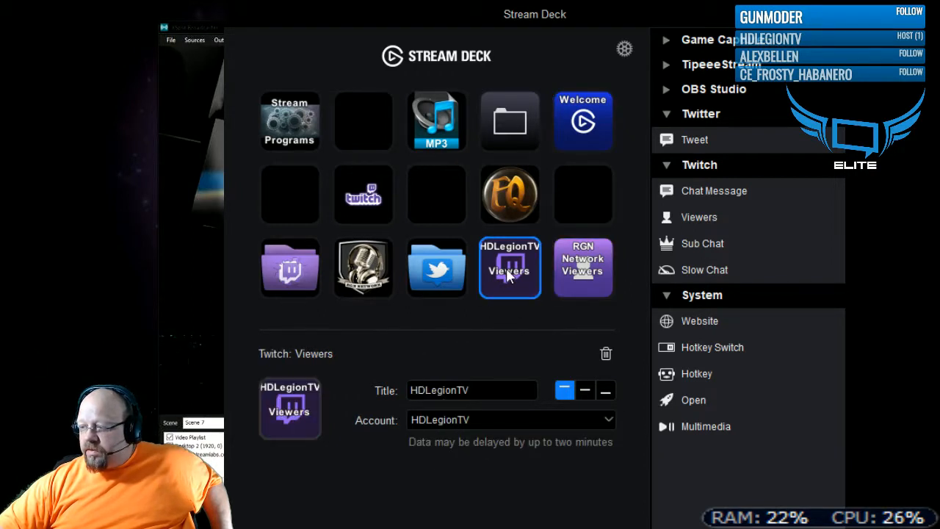
{"action": "left_click", "coordinate": [575, 270]}
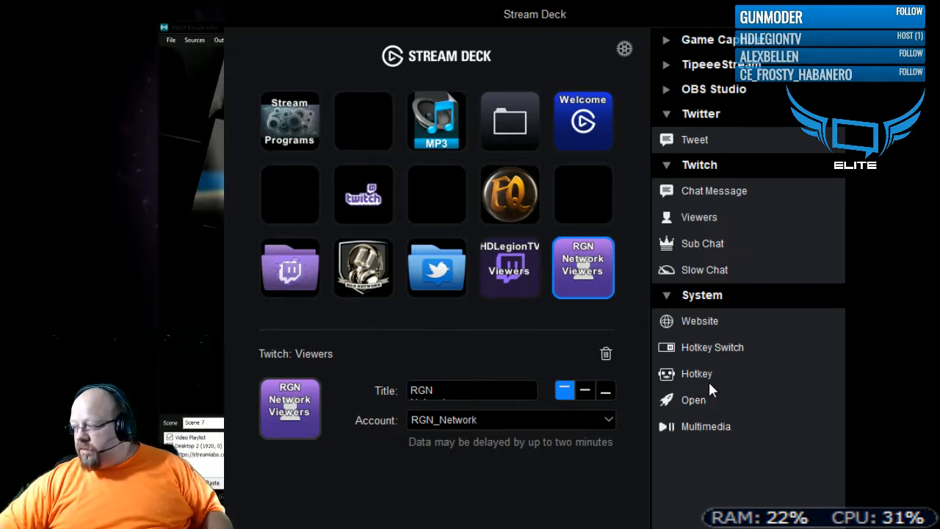
- Open the Stream Programs folder and examine the actions offered in the Game Capture and TipeeeStream categories
{"action": "mouse_move", "coordinate": [703, 399]}
{"action": "left_mouse_down"}
{"action": "mouse_move", "coordinate": [558, 359]}
{"action": "mouse_move", "coordinate": [558, 368]}
{"action": "mouse_move", "coordinate": [525, 332]}
{"action": "mouse_move", "coordinate": [667, 370]}
{"action": "mouse_move", "coordinate": [703, 391]}
{"action": "left_mouse_up"}
{"action": "left_click", "coordinate": [303, 136]}
{"action": "double_click", "coordinate": [303, 134]}
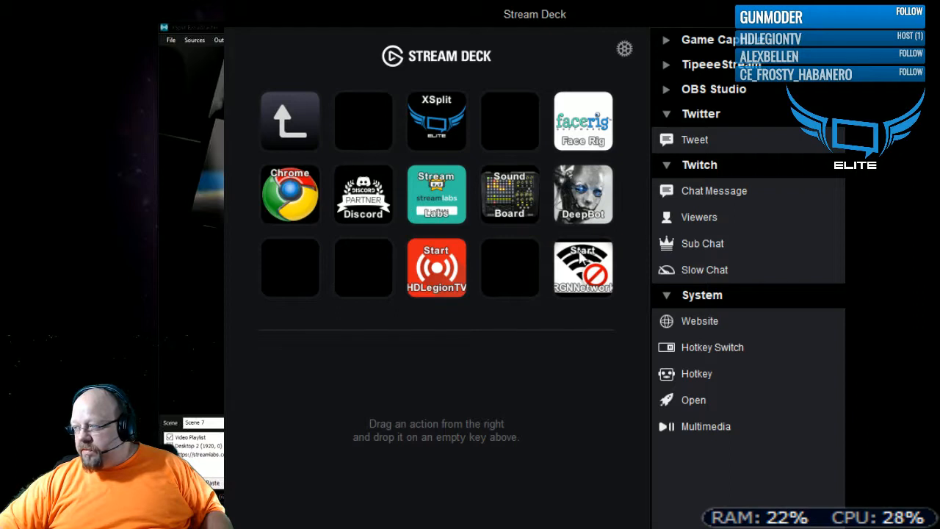
{"action": "mouse_move", "coordinate": [690, 426]}
{"action": "left_mouse_down"}
{"action": "mouse_move", "coordinate": [573, 400]}
{"action": "mouse_move", "coordinate": [368, 275]}
{"action": "mouse_move", "coordinate": [489, 358]}
{"action": "mouse_move", "coordinate": [647, 409]}
{"action": "mouse_move", "coordinate": [693, 439]}
{"action": "mouse_move", "coordinate": [703, 432]}
{"action": "left_mouse_up"}
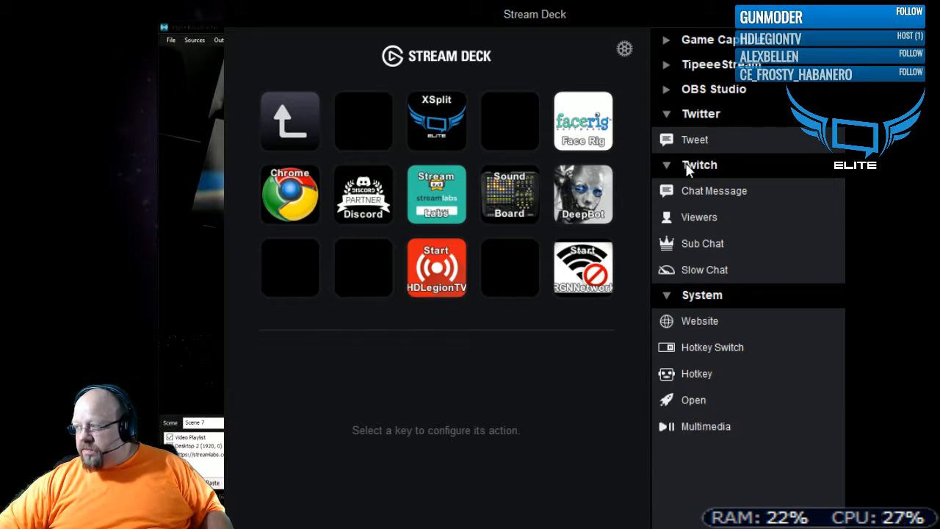
{"action": "left_click", "coordinate": [666, 40]}
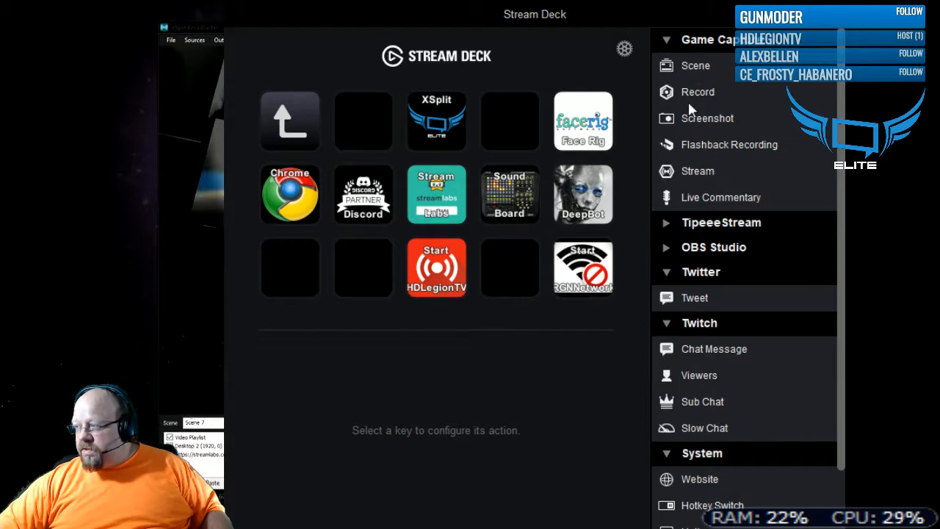
{"action": "left_click", "coordinate": [666, 37]}
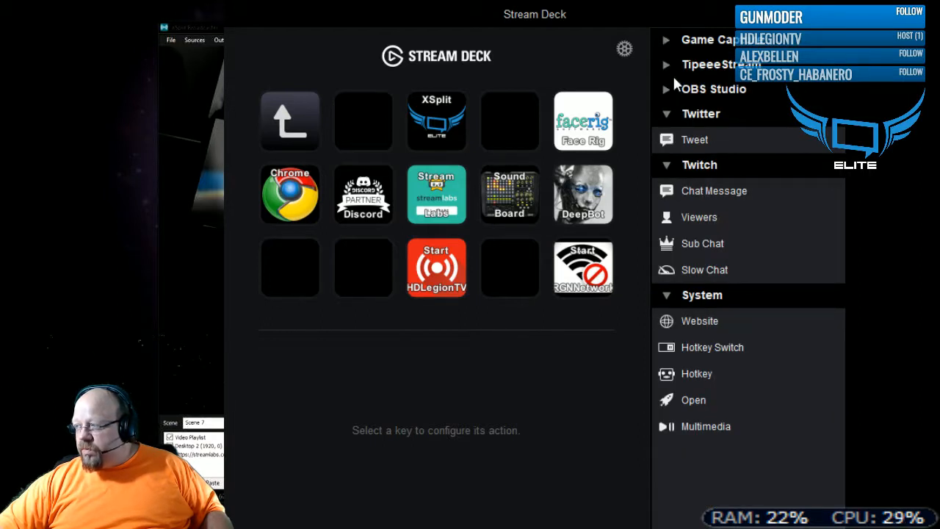
{"action": "left_click", "coordinate": [667, 66]}
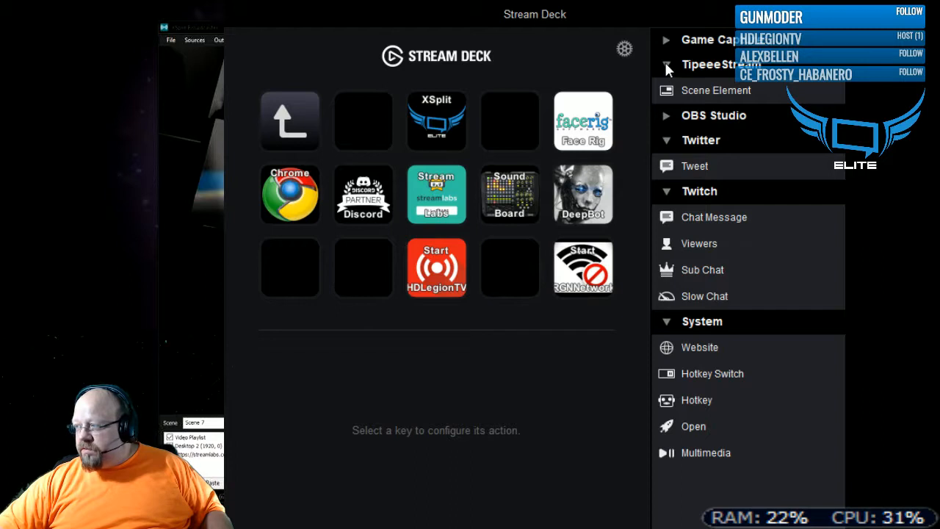
{"action": "left_click", "coordinate": [666, 65]}
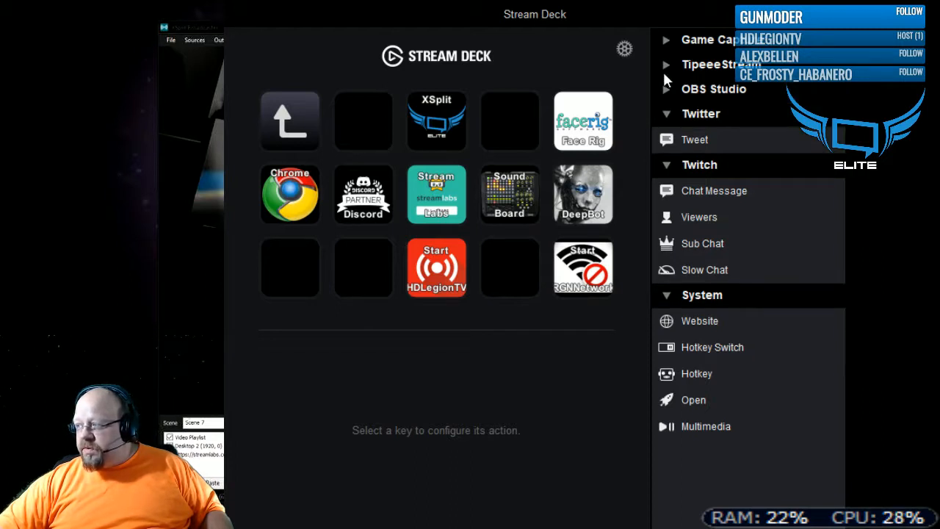
- Assign a TipeeeStream Scene Element action to the empty key between XSplit and Face Rig, and compare its two state icons
{"action": "left_click", "coordinate": [698, 68]}
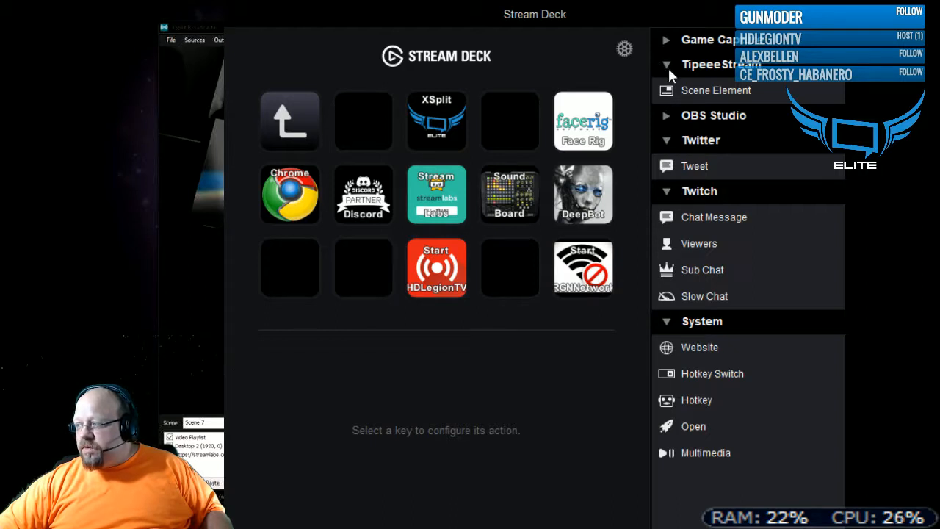
{"action": "left_click_drag", "start_coordinate": [677, 89], "coordinate": [506, 128]}
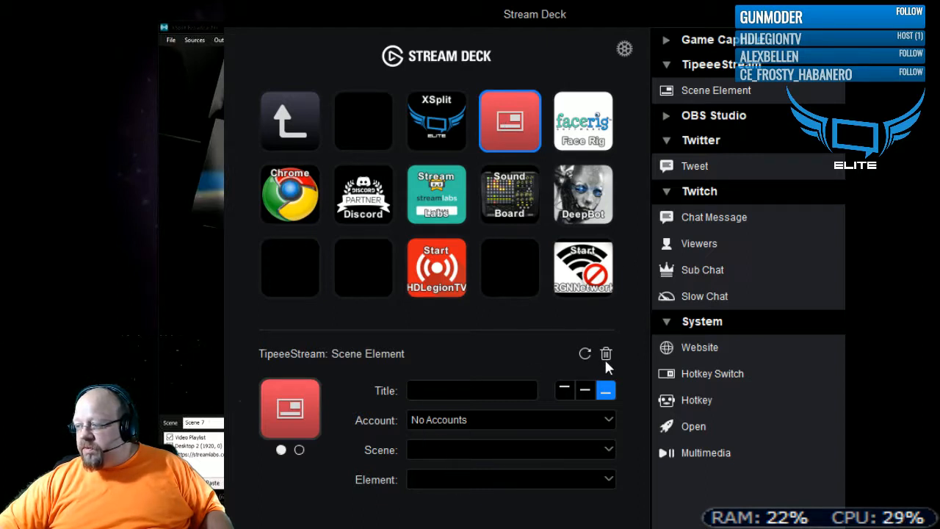
{"action": "left_click", "coordinate": [298, 450]}
{"action": "left_click", "coordinate": [281, 450]}
{"action": "left_click", "coordinate": [299, 449]}
{"action": "left_click", "coordinate": [281, 450]}
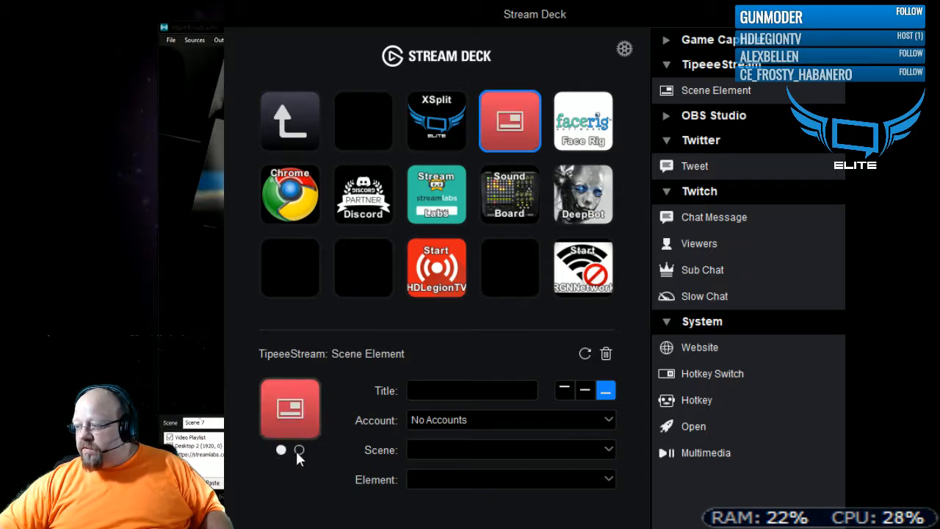
{"action": "left_click", "coordinate": [299, 450]}
{"action": "left_click", "coordinate": [281, 450]}
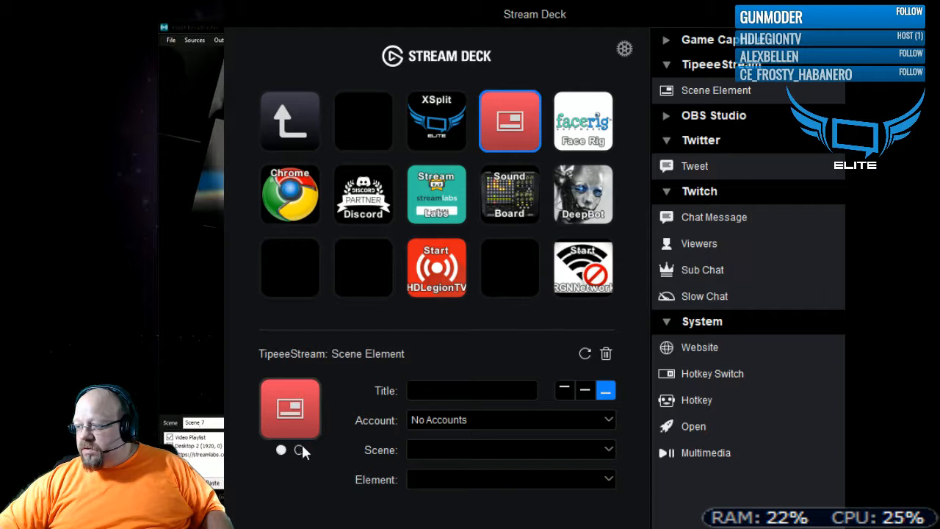
{"action": "left_click", "coordinate": [299, 449]}
{"action": "left_click", "coordinate": [281, 449]}
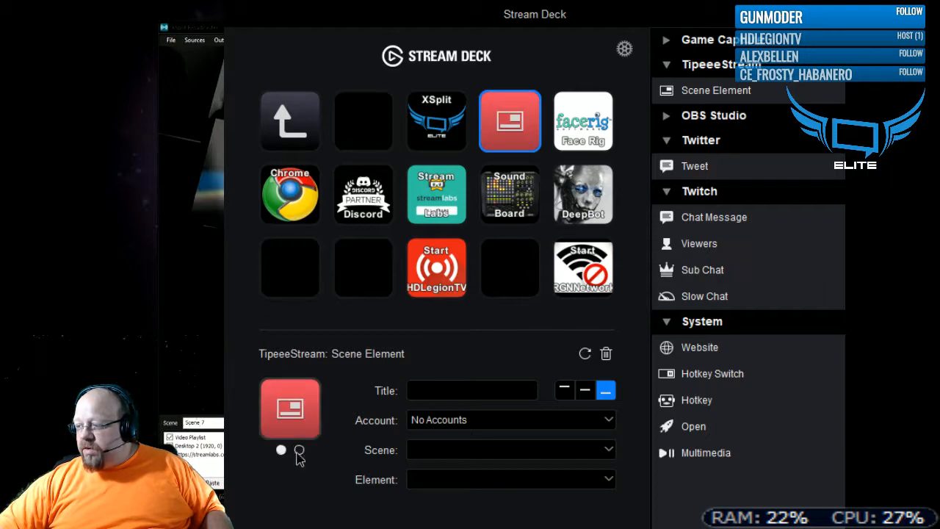
{"action": "left_click", "coordinate": [299, 449]}
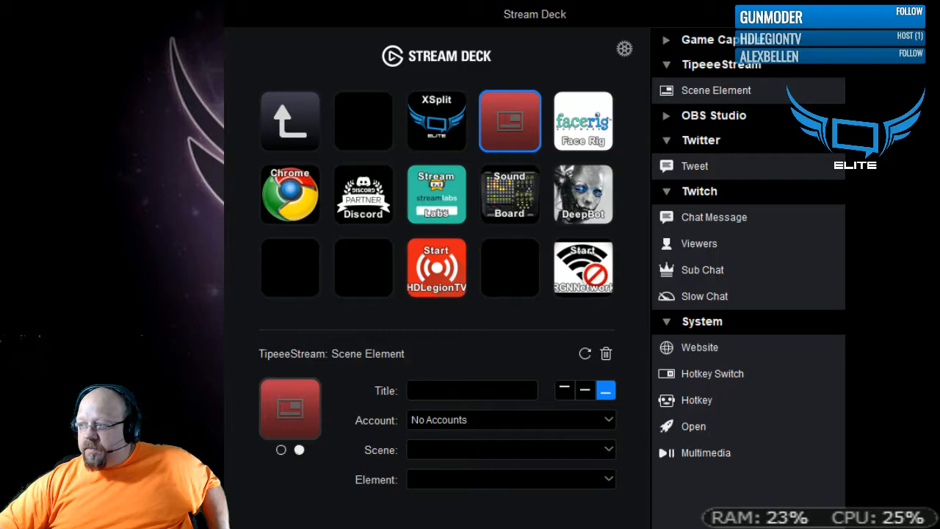
- Switch to Task Manager, review the running apps, background processes and Windows processes, and close it
{"action": "key", "text": "ctrl+shift+Escape"}
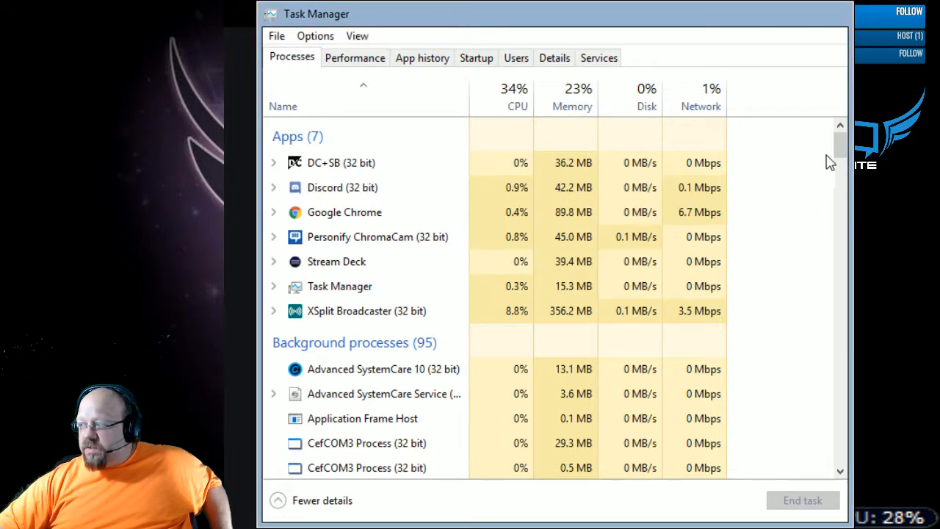
{"action": "left_click_drag", "start_coordinate": [839, 143], "coordinate": [842, 315]}
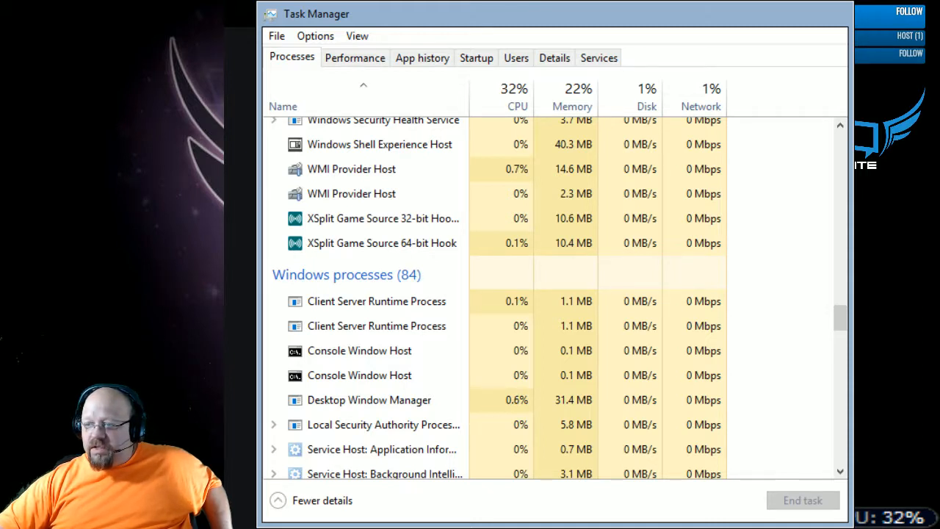
{"action": "scroll", "coordinate": [367, 315], "scroll_direction": "down", "scroll_amount": 1}
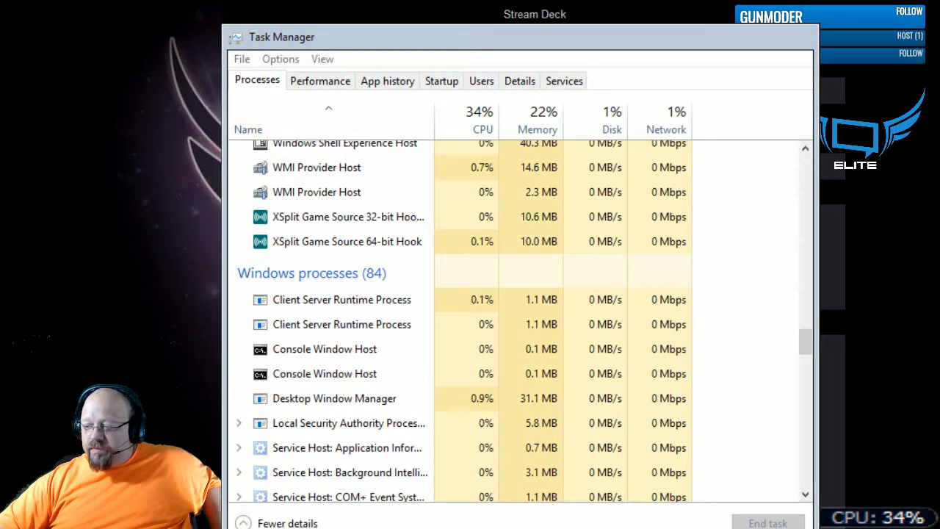
{"action": "left_click", "coordinate": [798, 40]}
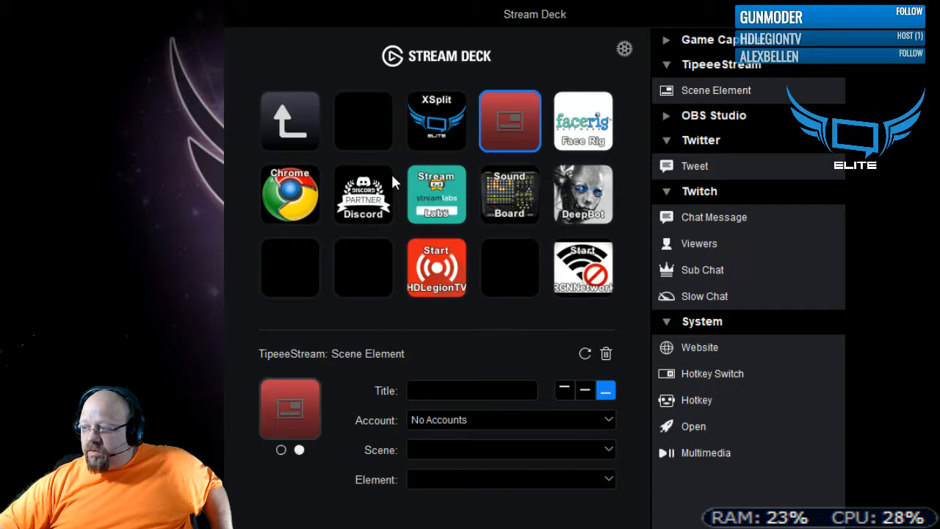
- Look through the contents of the untitled folder and the RGN Network folder, including the rgnLove chat message, and return to the main keys
{"action": "left_click", "coordinate": [307, 126]}
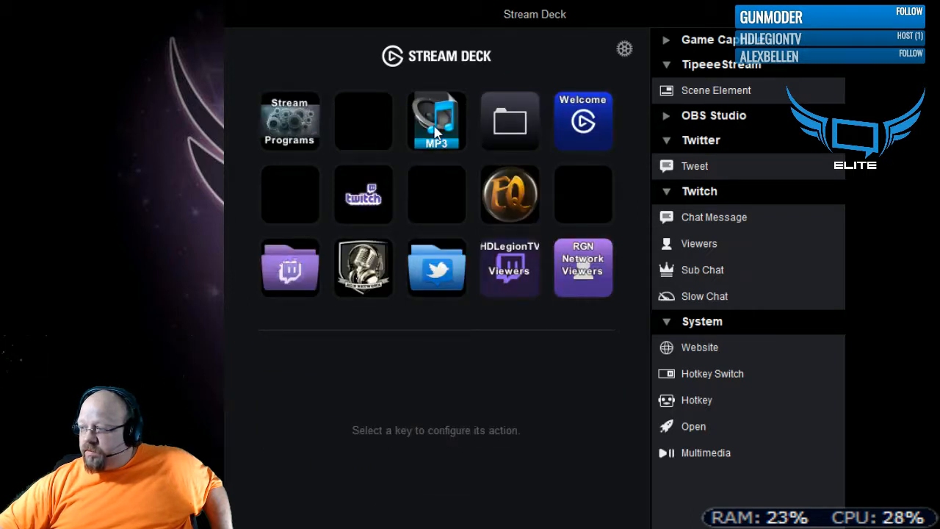
{"action": "left_click", "coordinate": [505, 124]}
{"action": "double_click", "coordinate": [522, 127]}
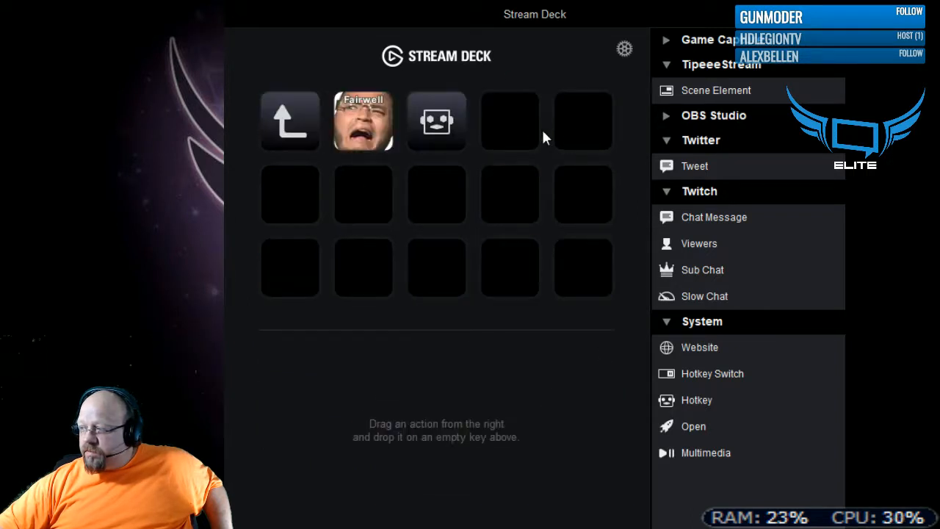
{"action": "double_click", "coordinate": [286, 122]}
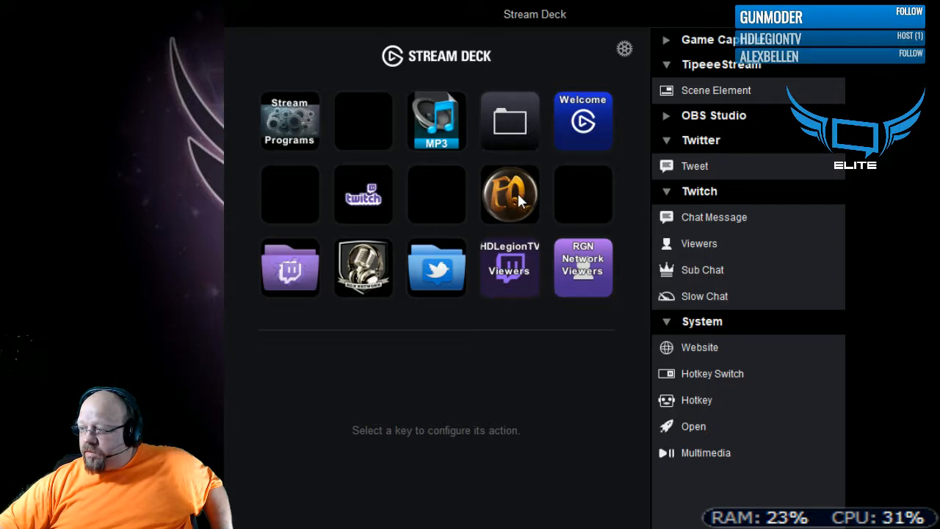
{"action": "left_click", "coordinate": [360, 273]}
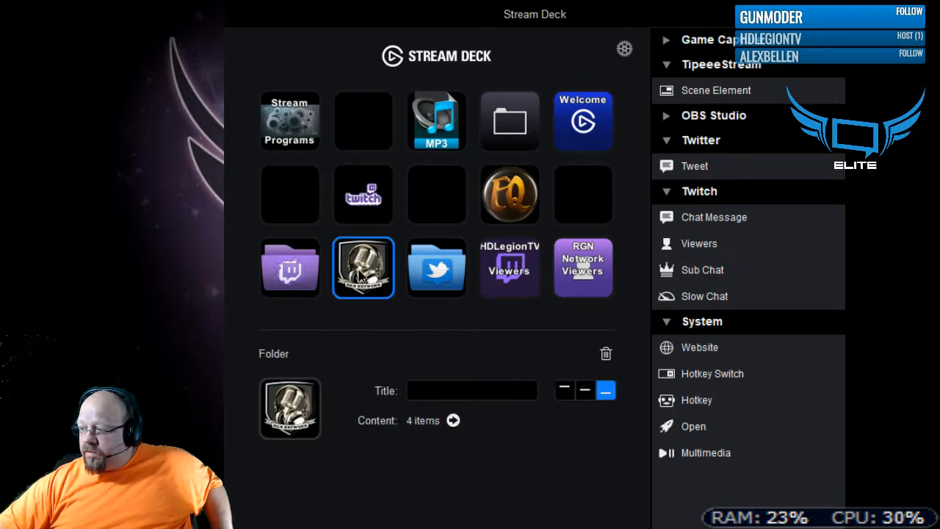
{"action": "double_click", "coordinate": [364, 272]}
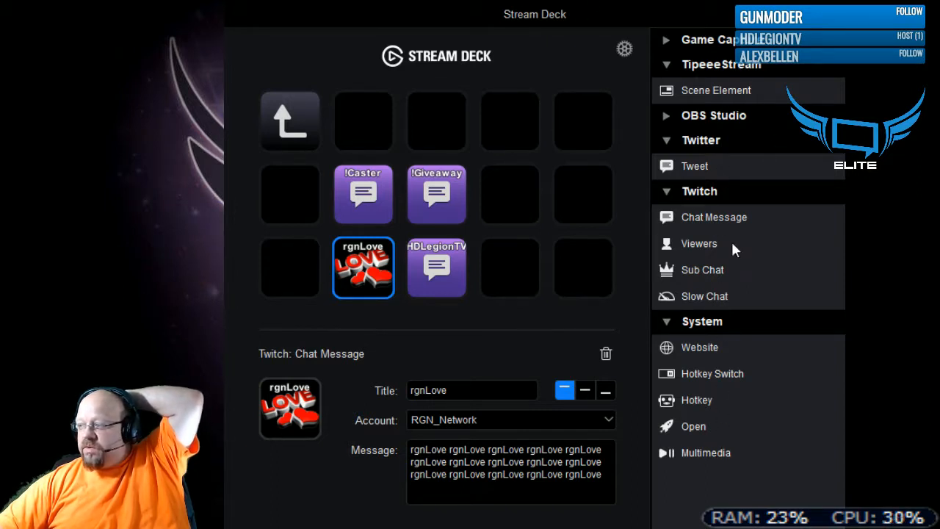
{"action": "double_click", "coordinate": [288, 121]}
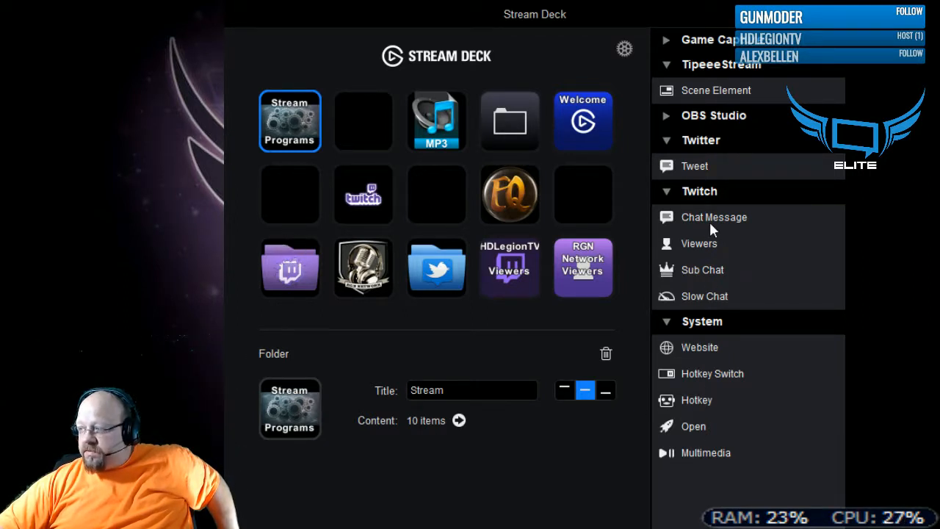
- Place a Twitch Chat Message action on the empty key between the Twitch and EQ keys, and delete it
{"action": "left_click_drag", "start_coordinate": [712, 216], "coordinate": [437, 194]}
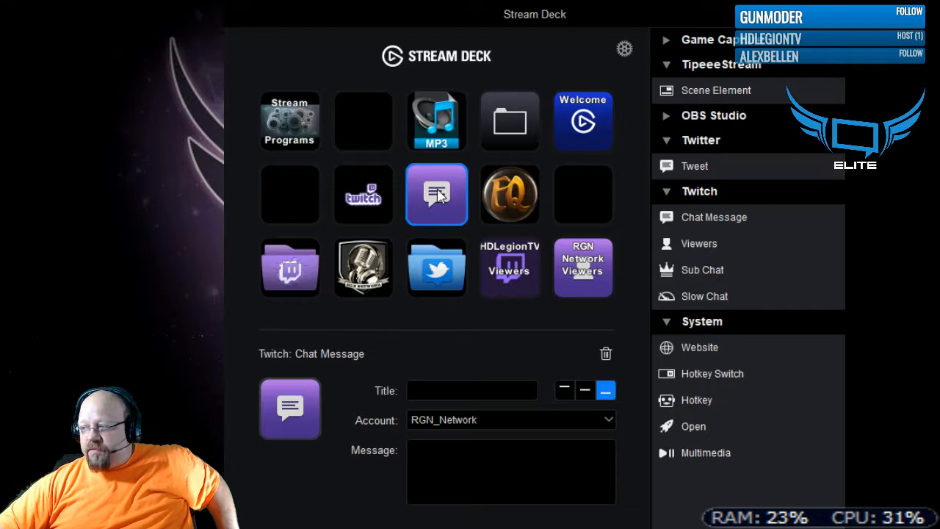
{"action": "mouse_move", "coordinate": [437, 194]}
{"action": "left_mouse_down"}
{"action": "mouse_move", "coordinate": [644, 303]}
{"action": "mouse_move", "coordinate": [504, 330]}
{"action": "mouse_move", "coordinate": [437, 204]}
{"action": "left_mouse_up"}
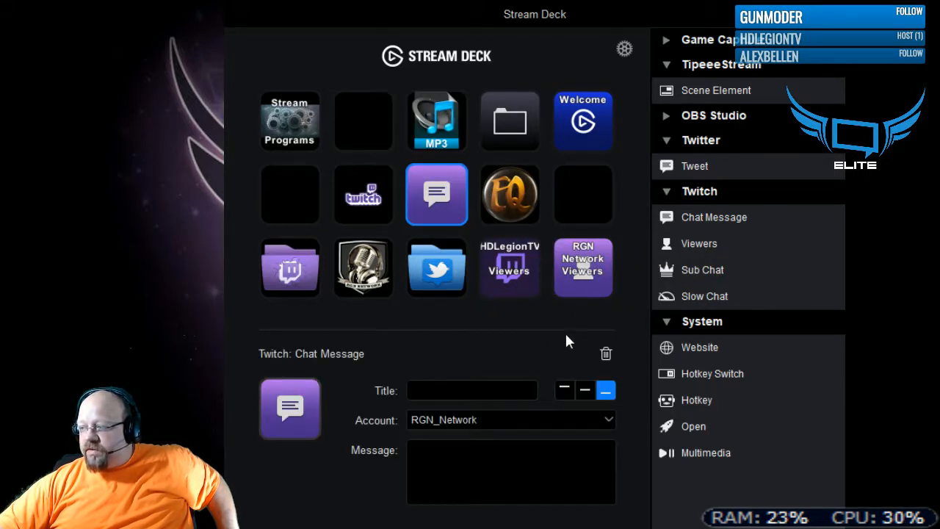
{"action": "left_click", "coordinate": [605, 353]}
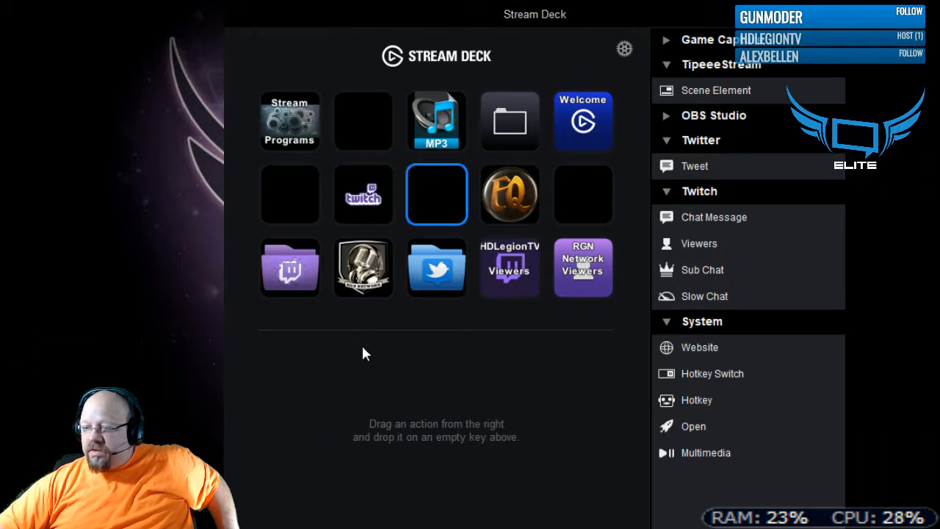